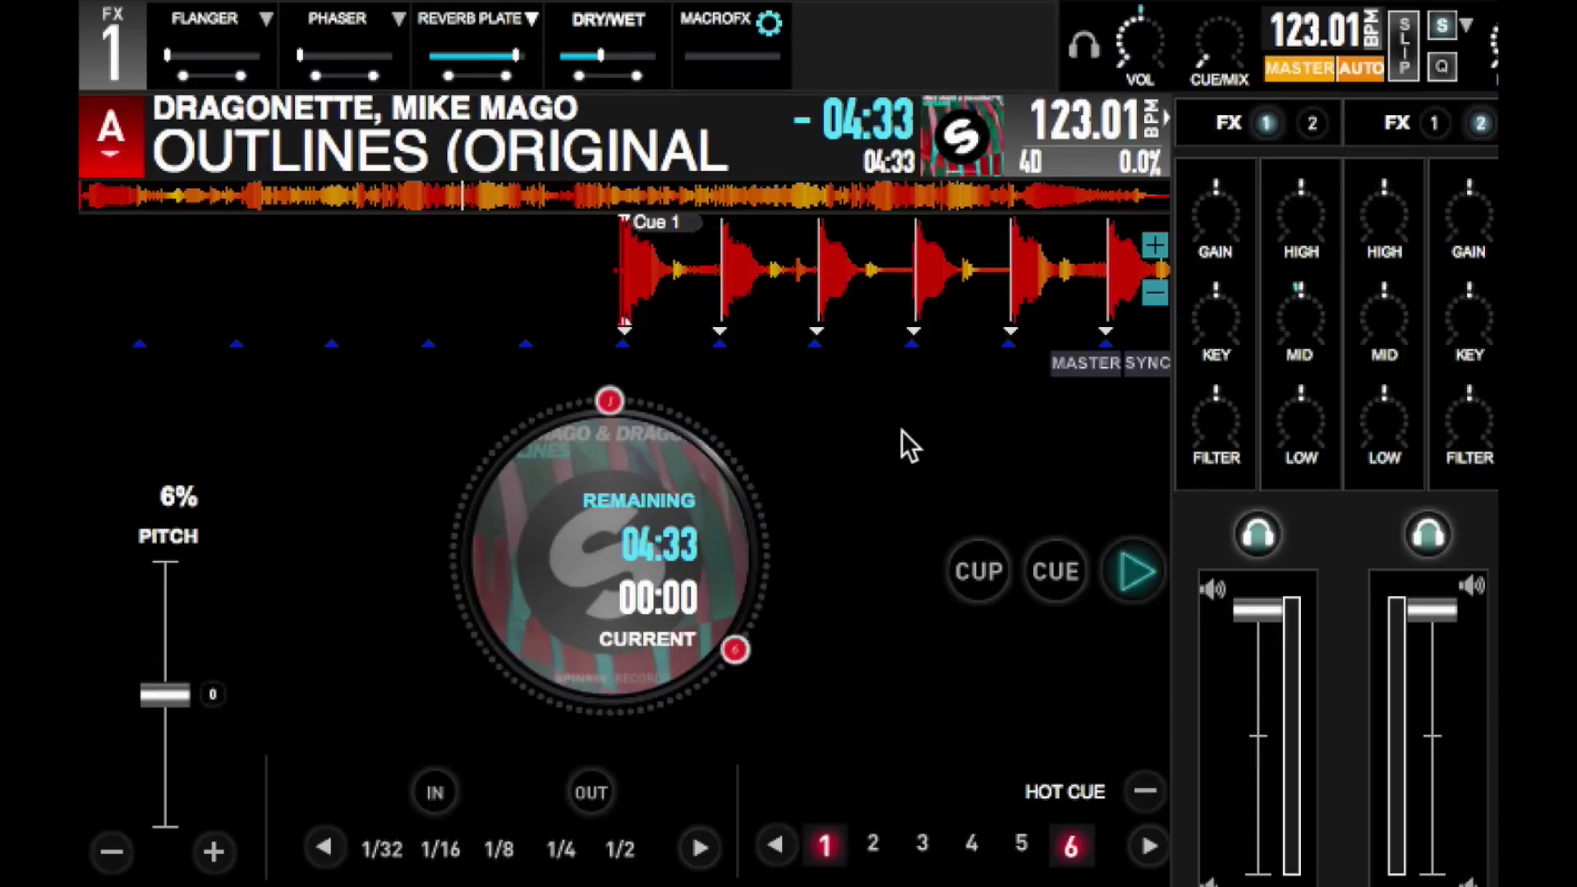
Step: Play the Outlines track on deck A and skip through several sections of it, ending back in its first half
left_click(1140, 573)
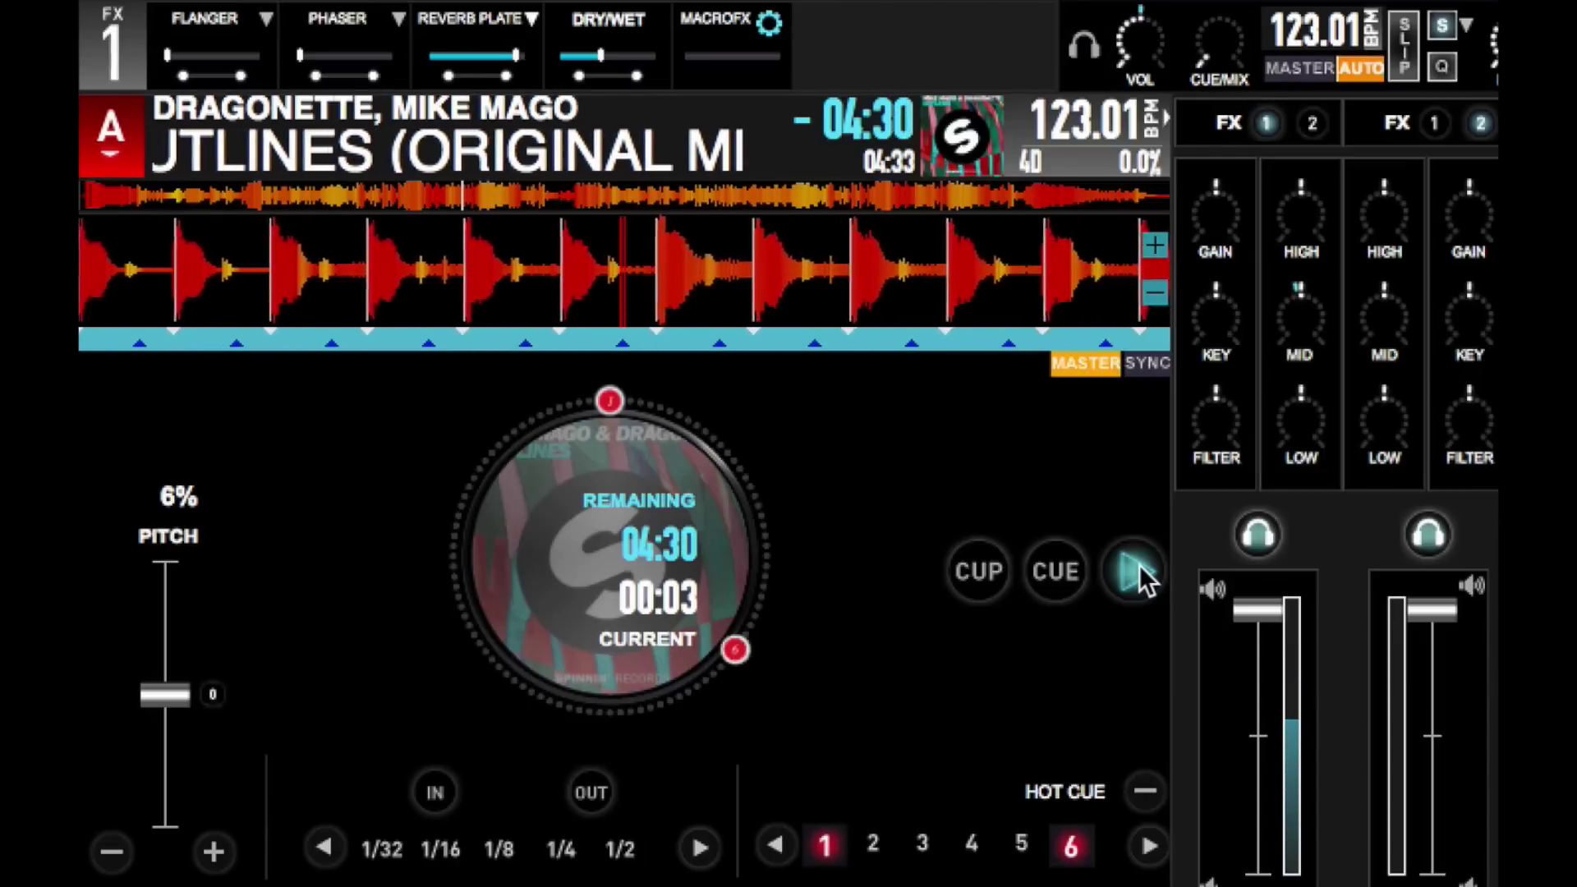
left_click(259, 194)
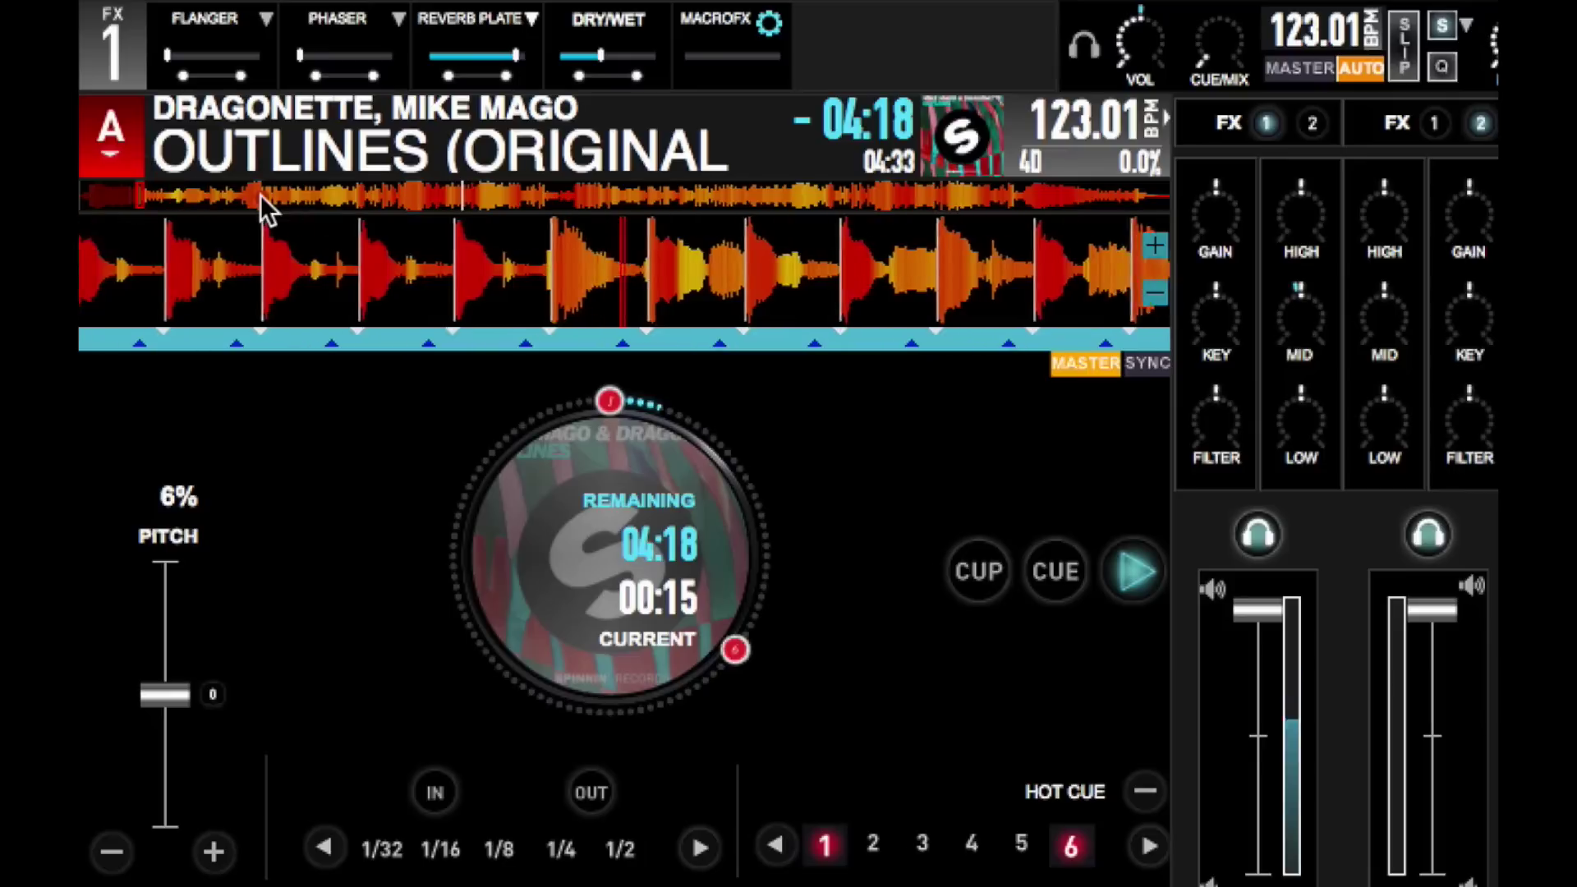
left_click(259, 194)
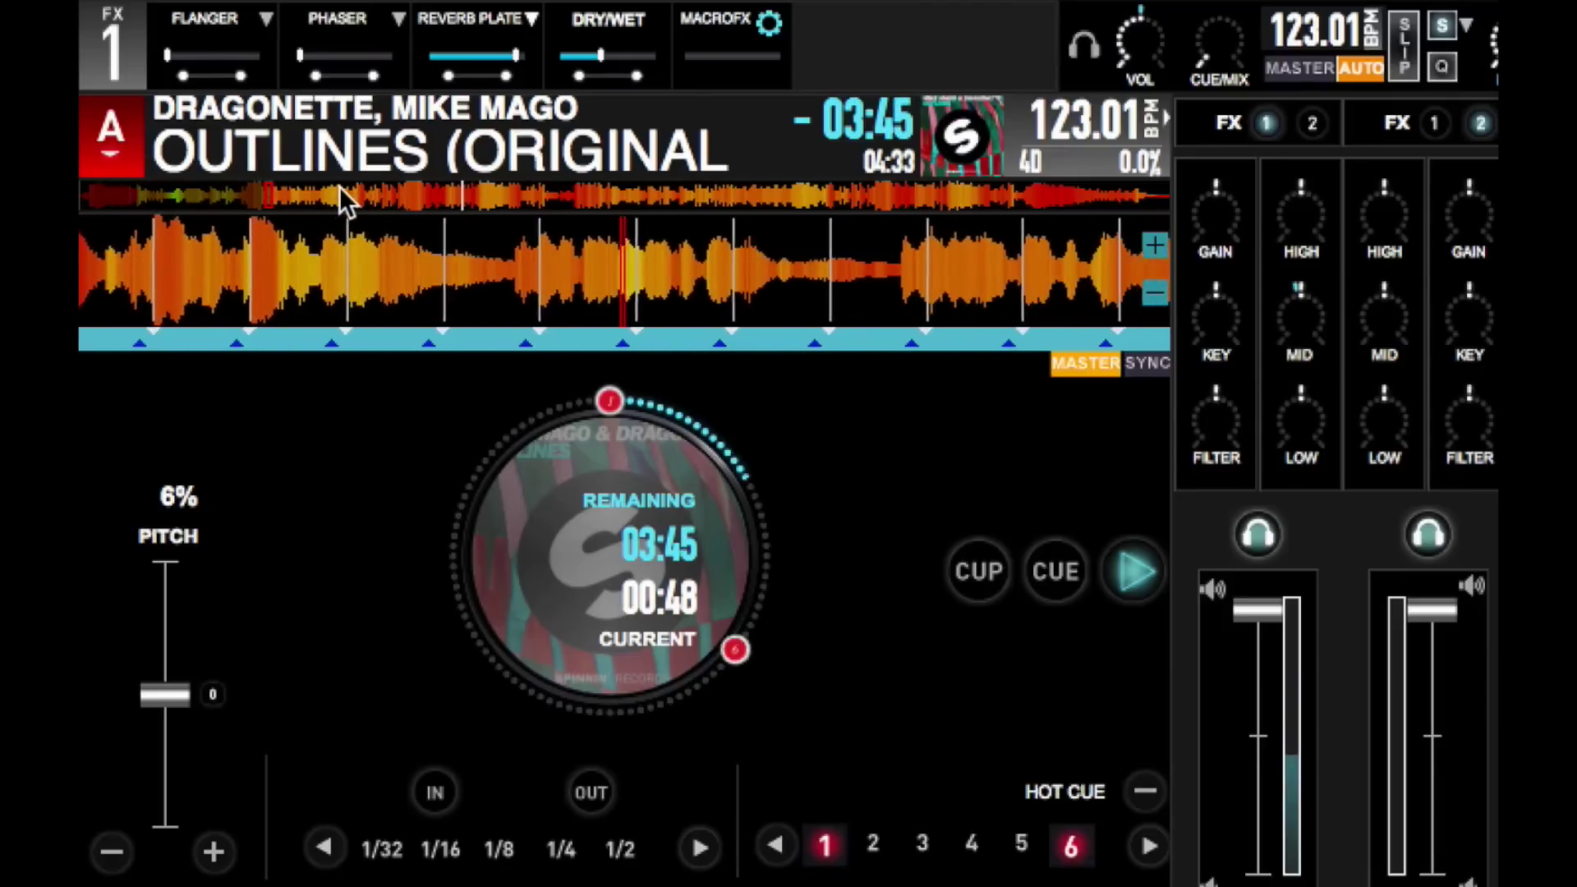
left_click(340, 194)
left_click(428, 192)
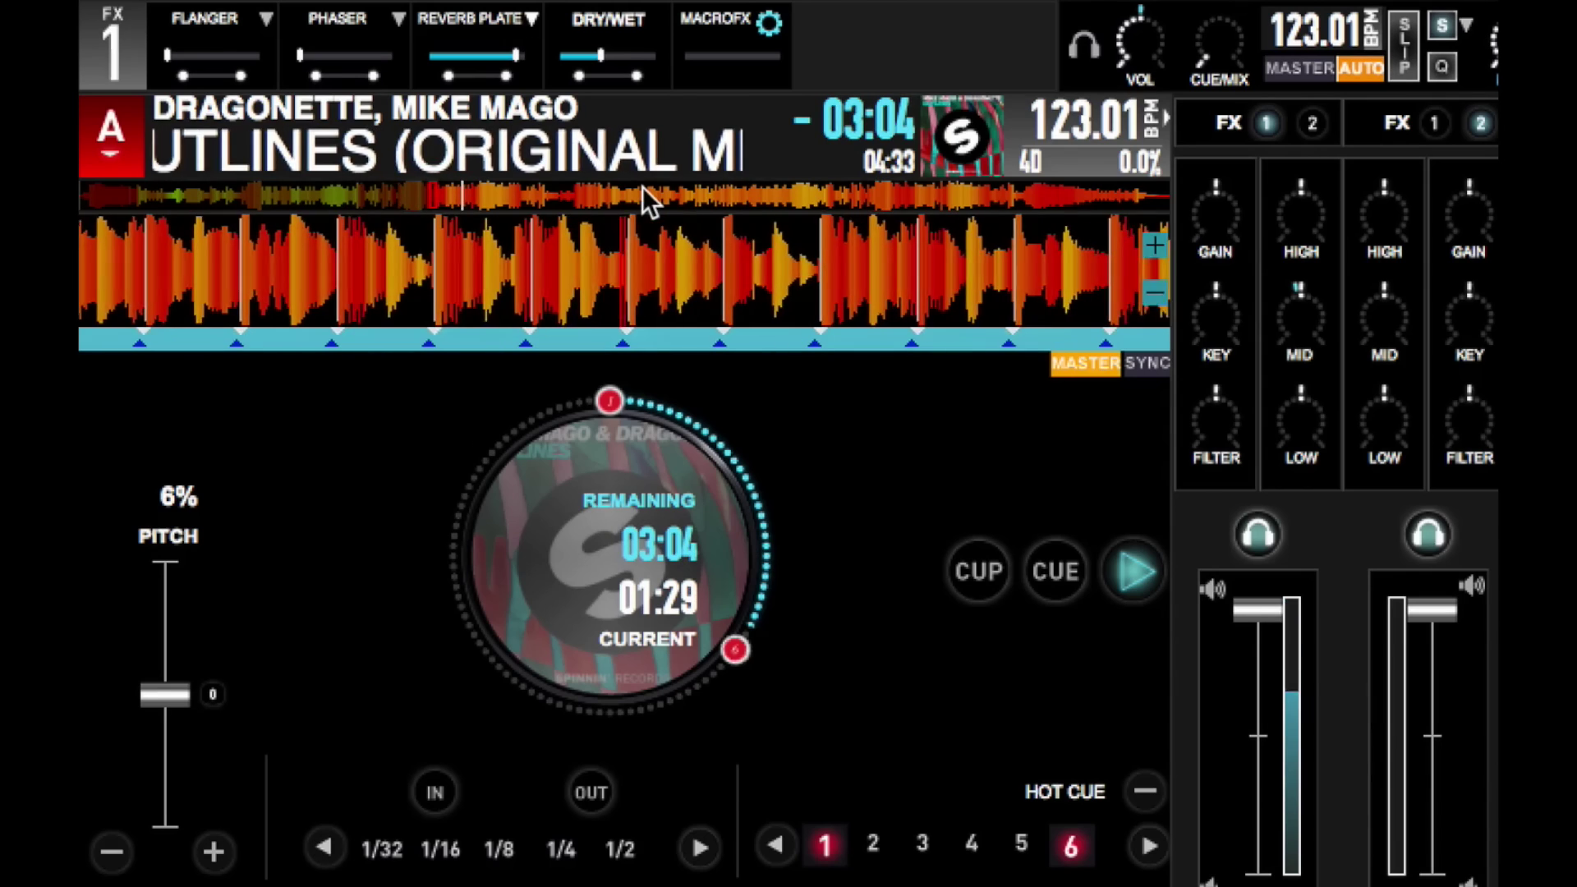
left_click(642, 187)
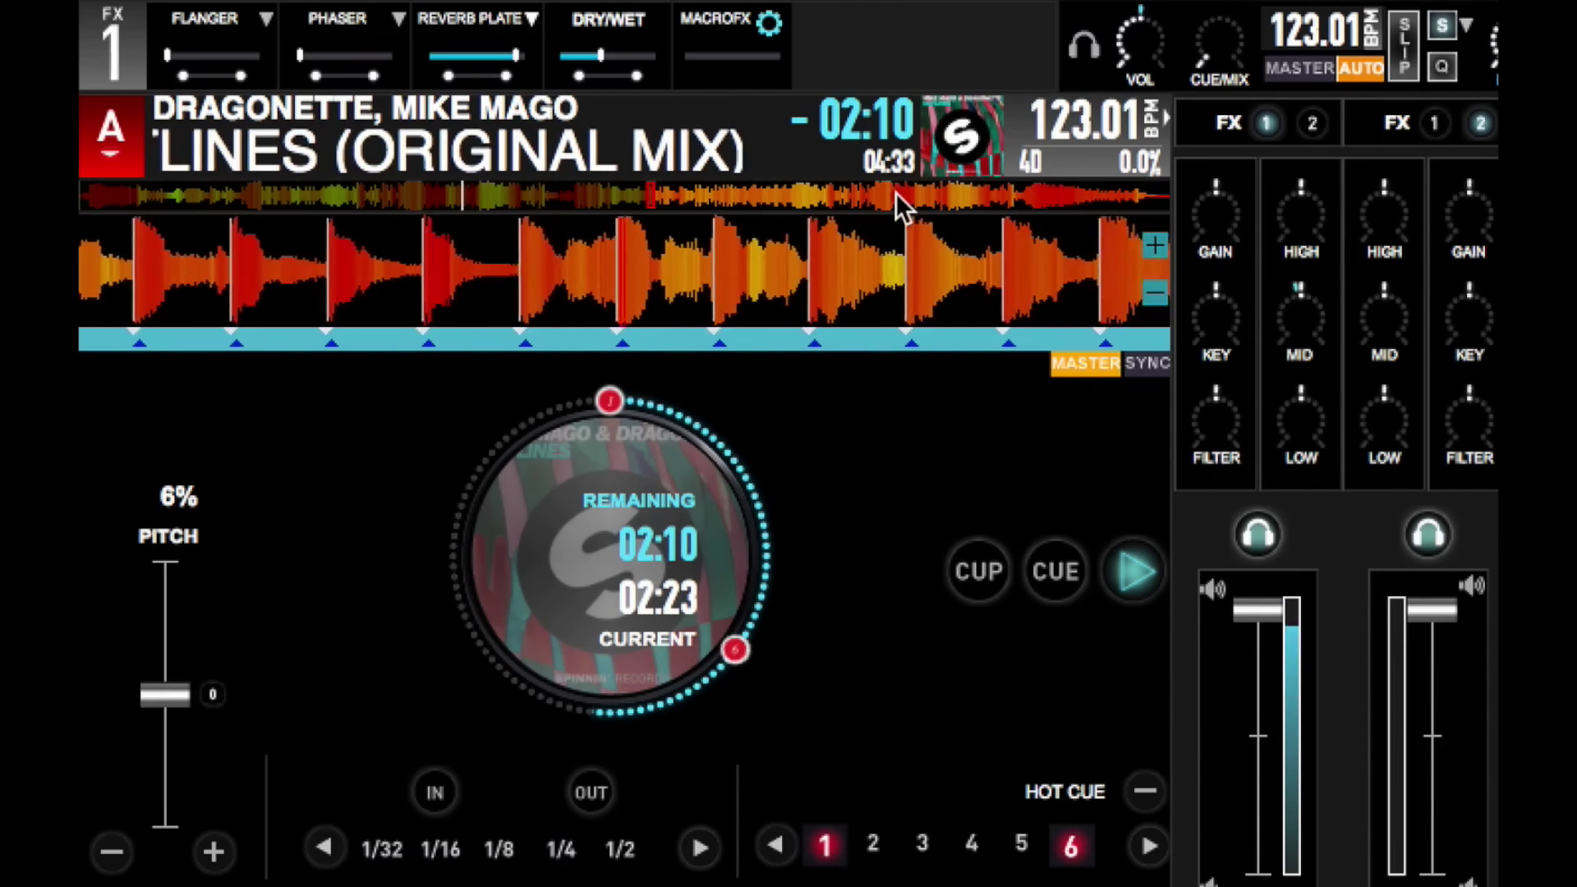
left_click(895, 192)
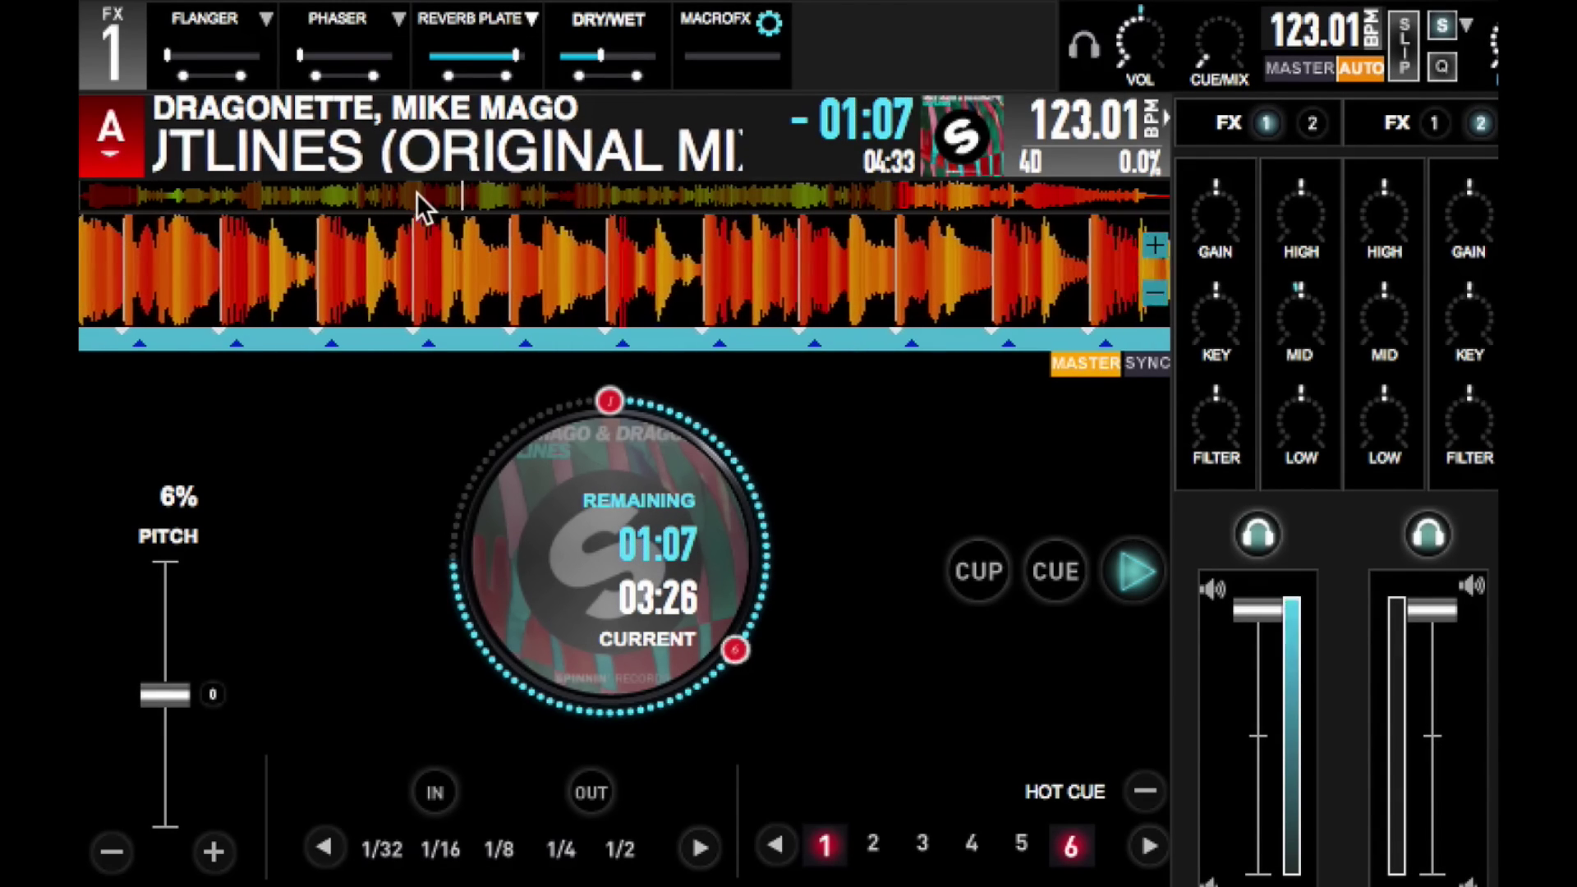
left_click(416, 193)
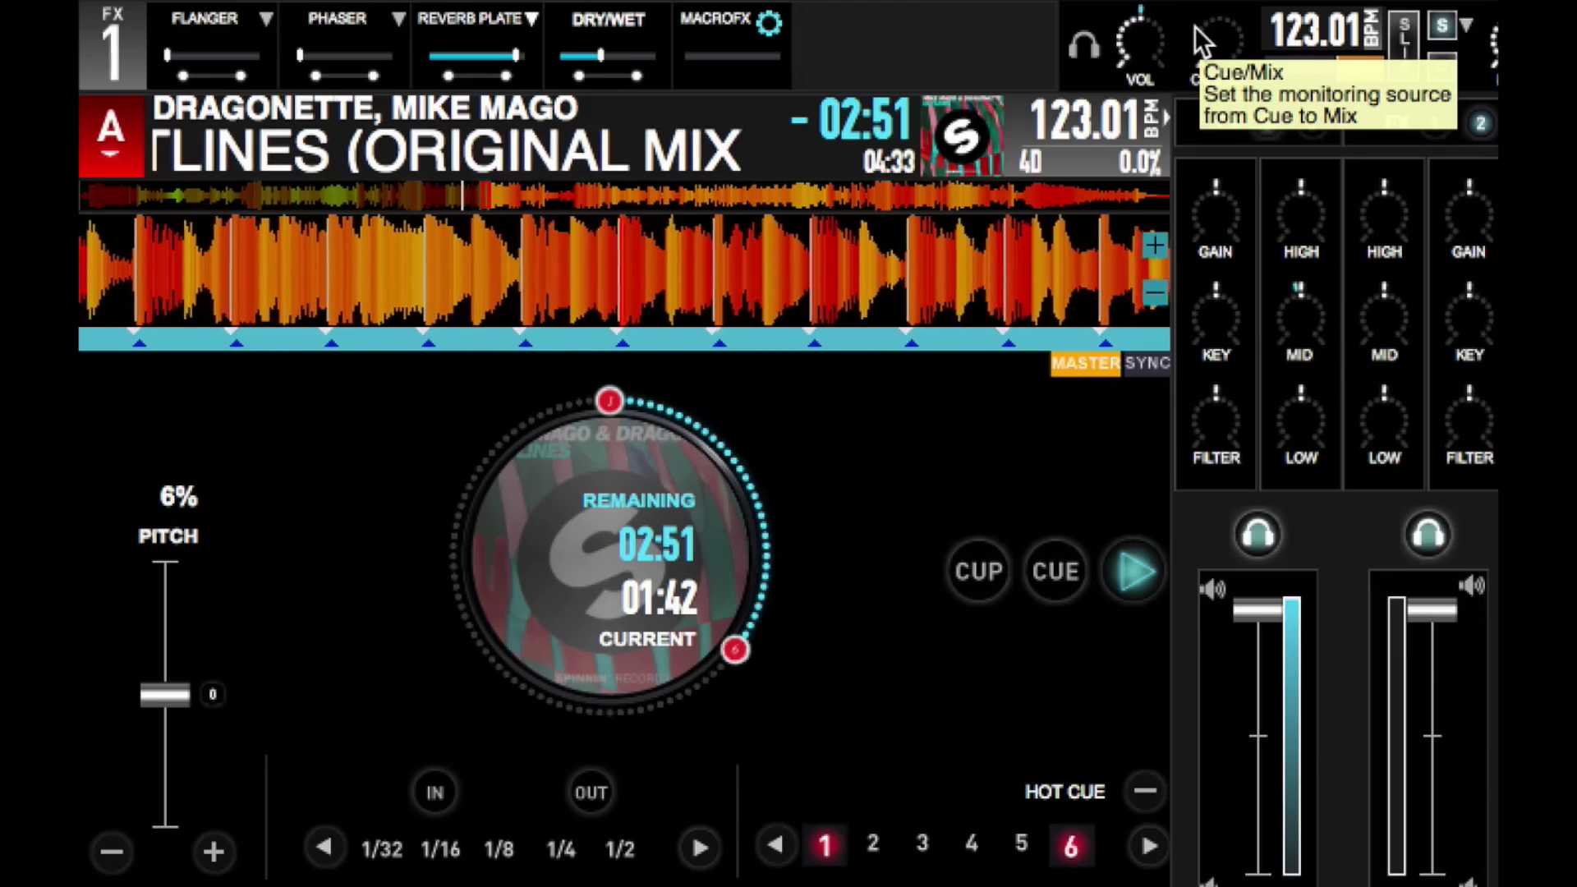
Step: Turn on the Flanger and Phaser in effects unit 1, adjusting the Flanger amount back to its minimum
left_click(215, 22)
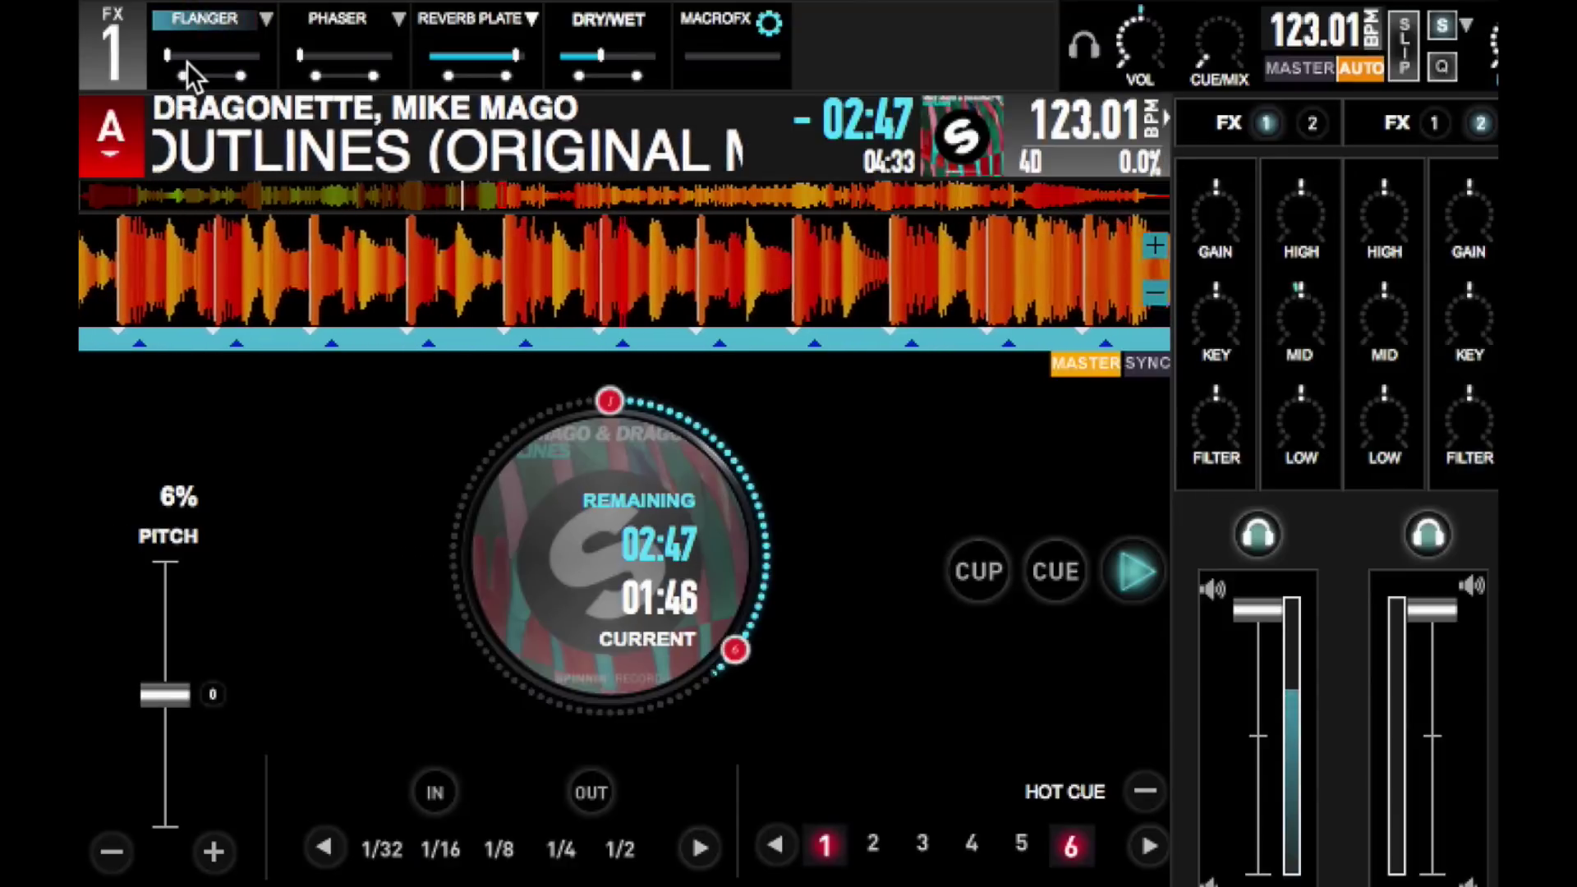
mouse_move(171, 58)
left_mouse_down()
mouse_move(249, 56)
mouse_move(167, 56)
left_mouse_up()
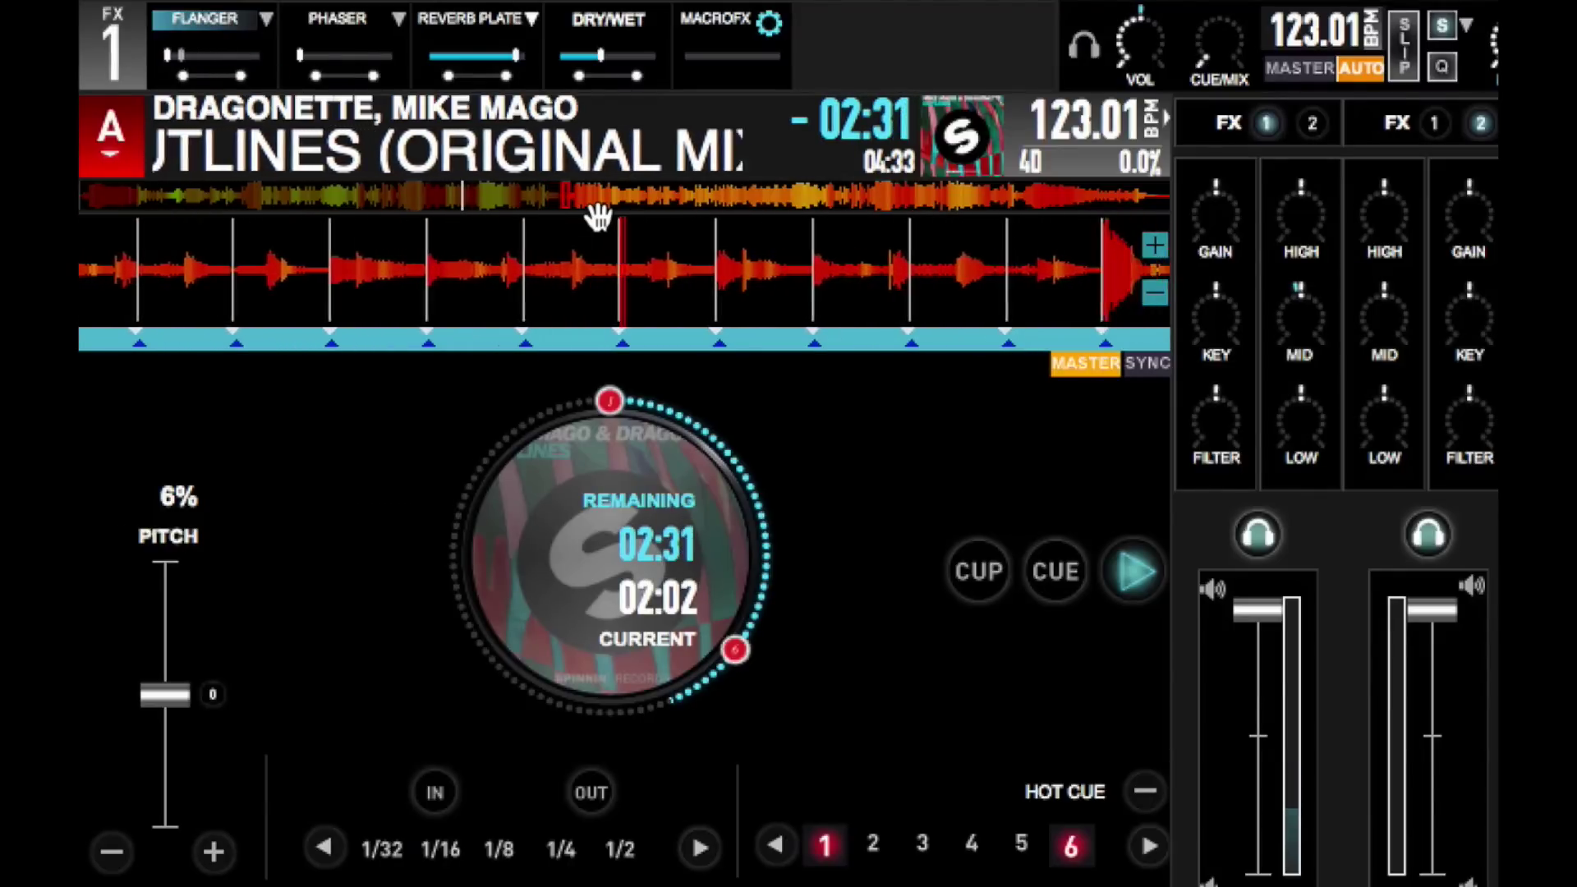
mouse_move(166, 56)
left_mouse_down()
mouse_move(258, 56)
mouse_move(167, 56)
left_mouse_up()
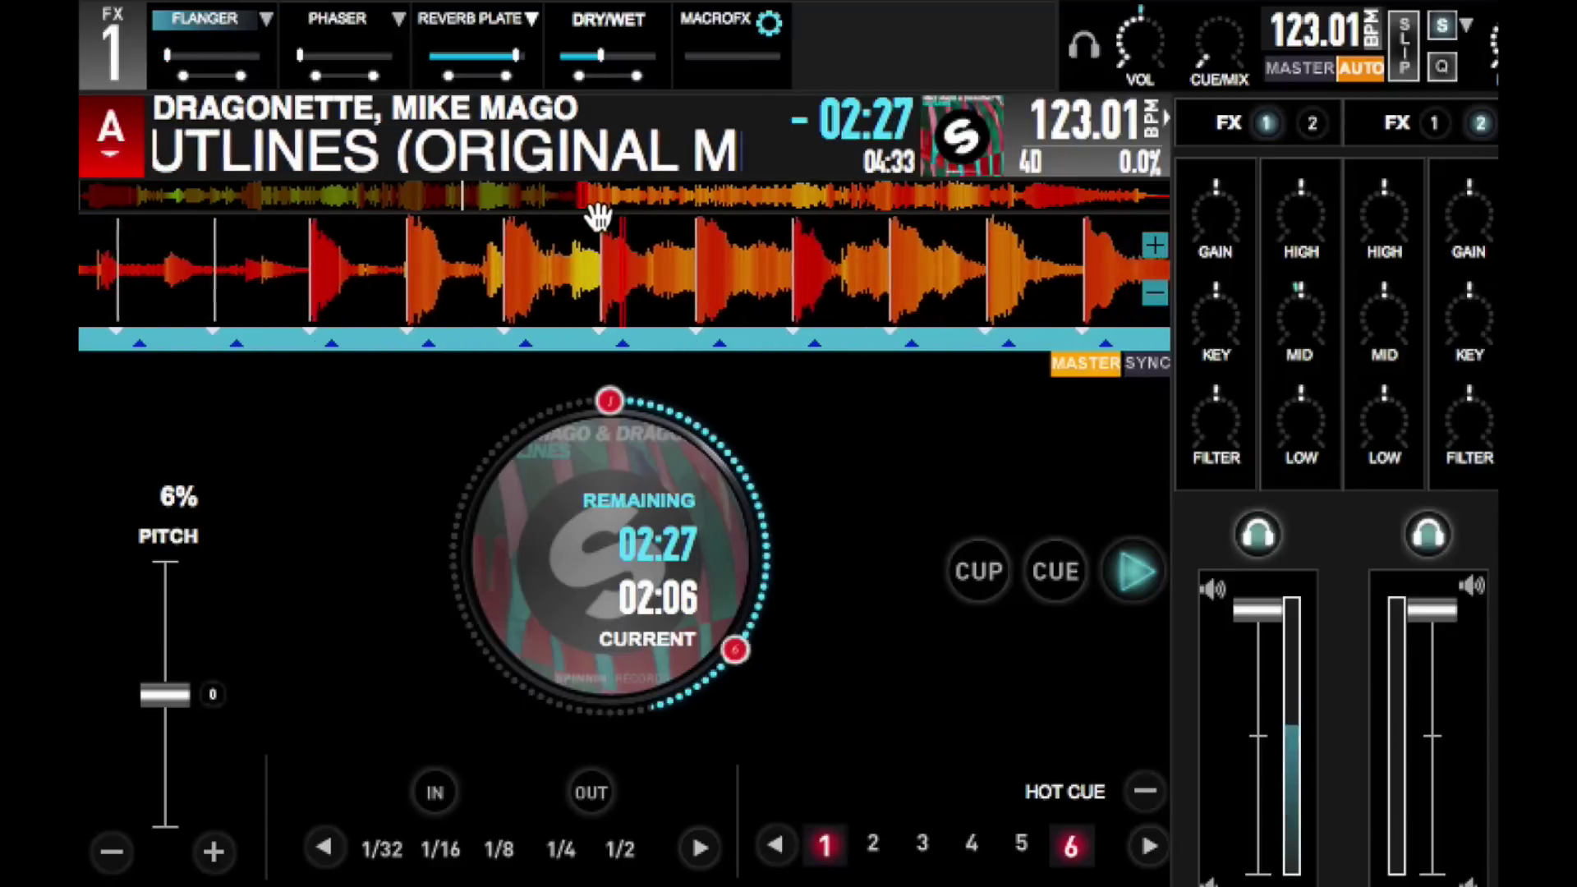
left_click(337, 18)
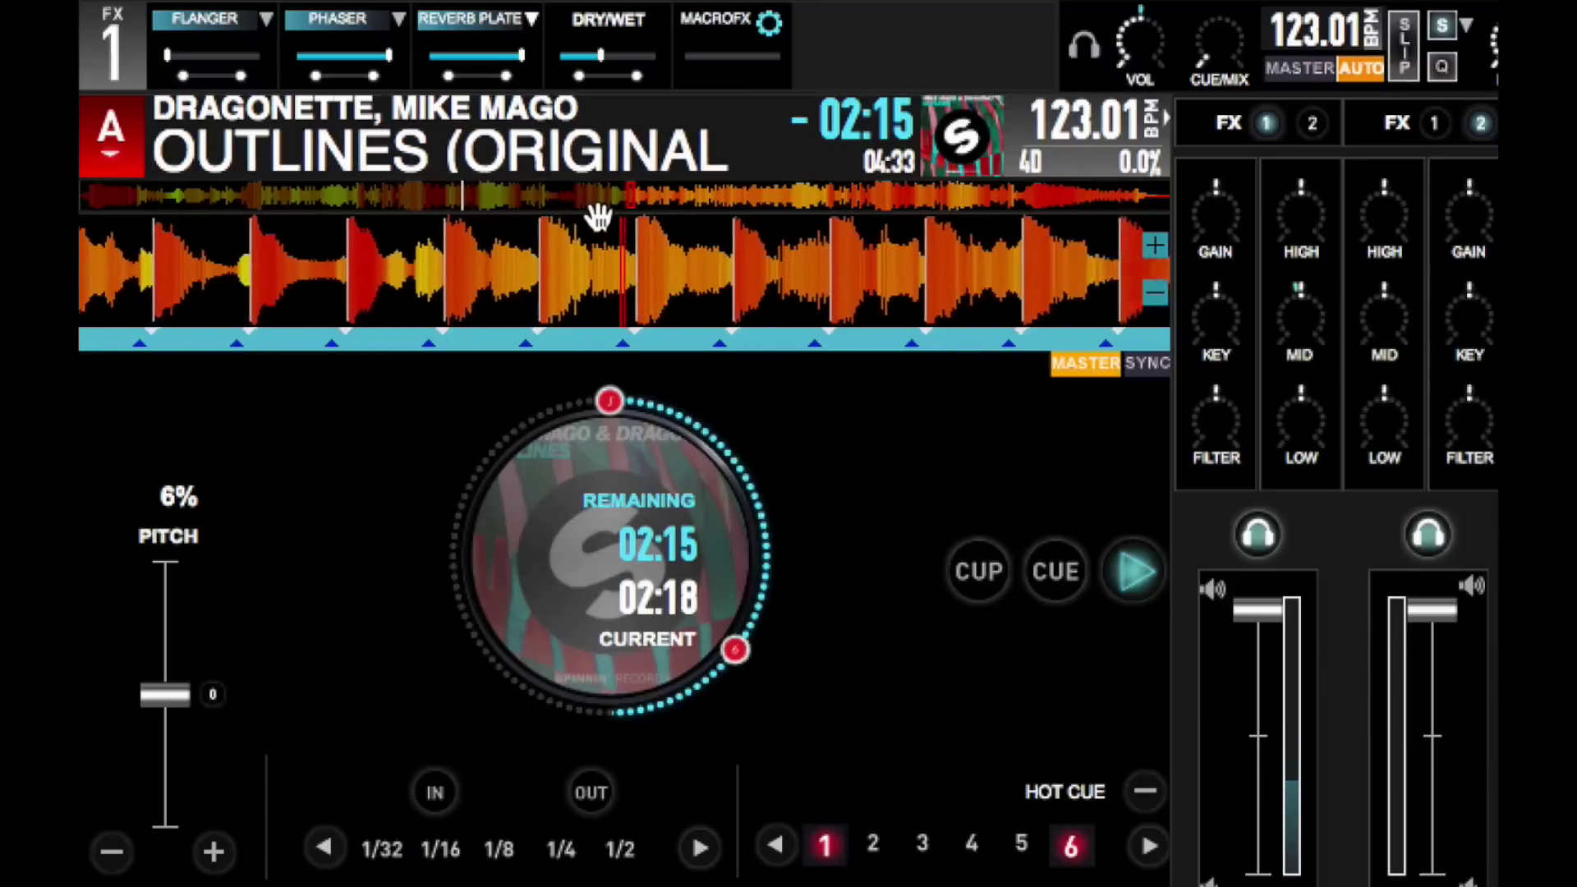
Step: Toggle effects unit 1's macro FX mode on, off and on again, and switch off its Phaser group
left_click(714, 23)
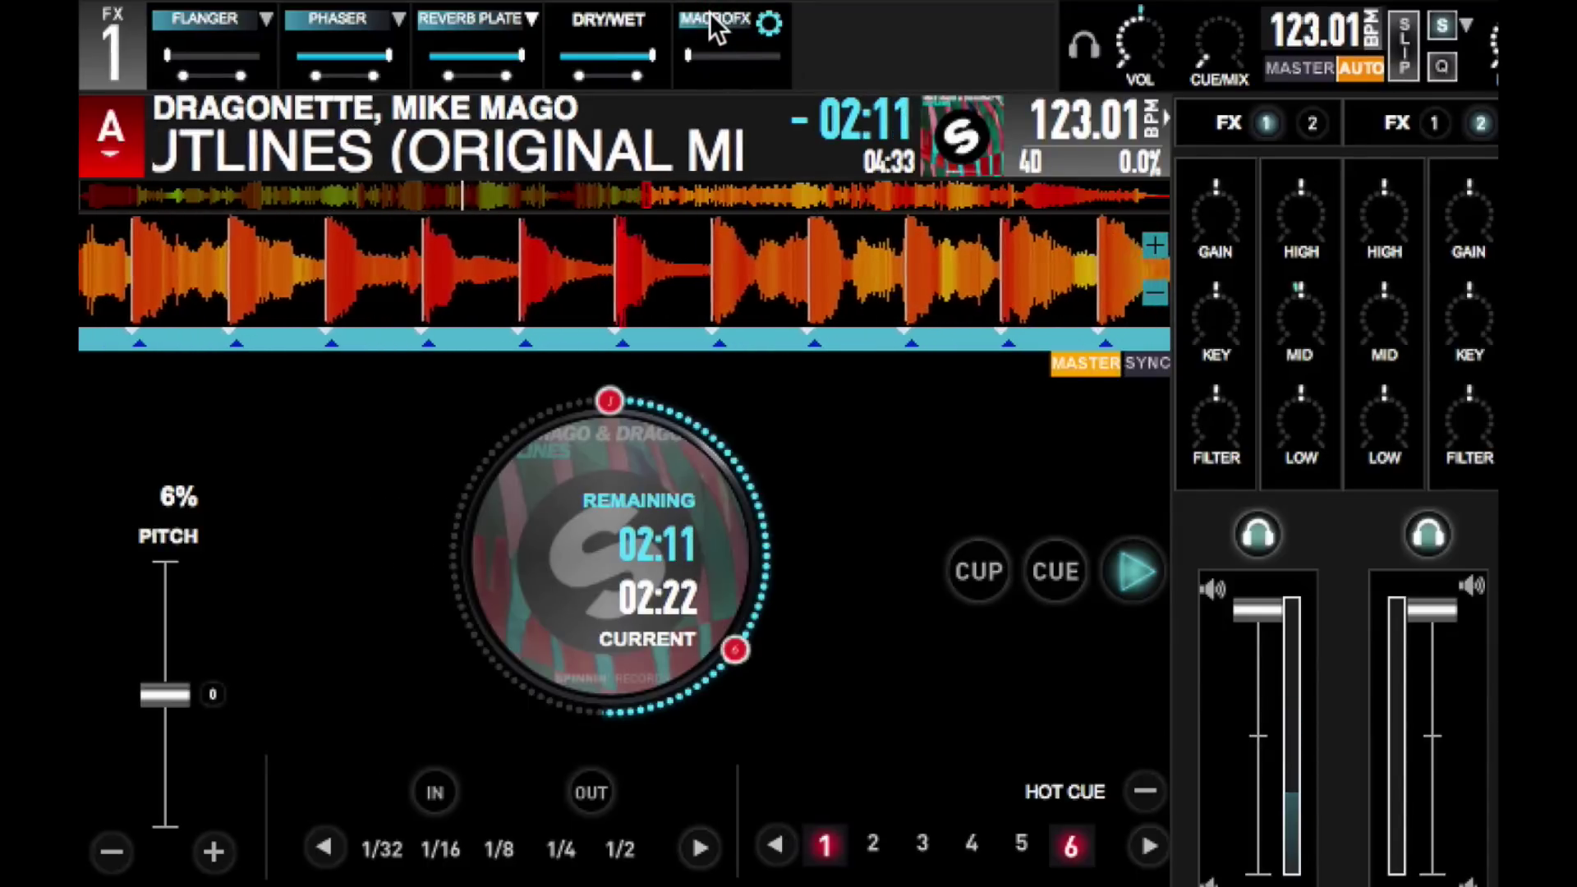
left_click(712, 16)
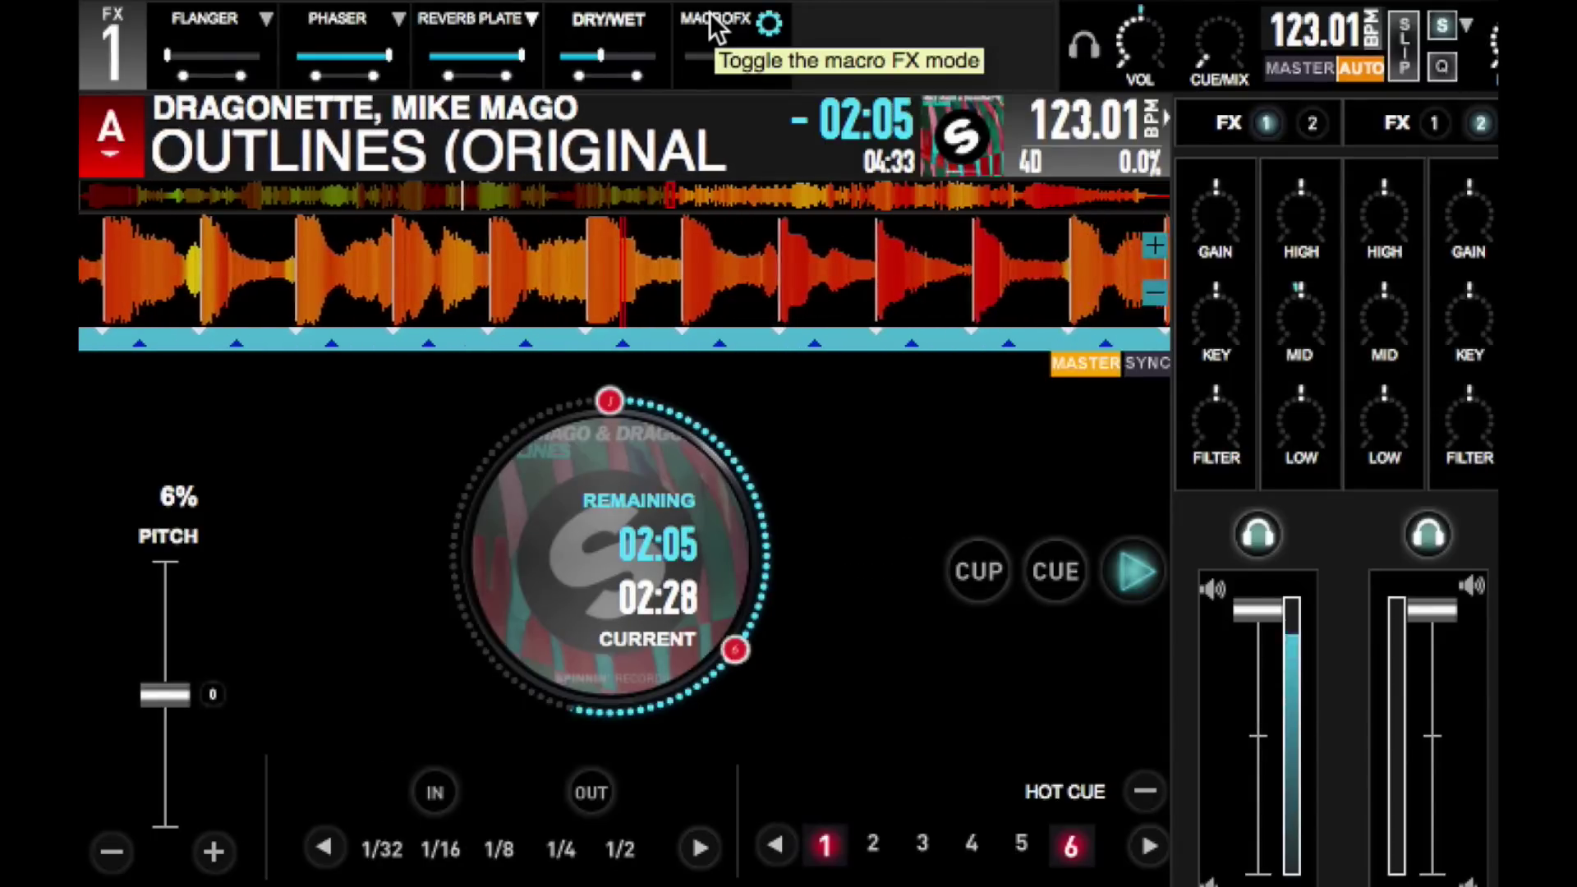
left_click(711, 15)
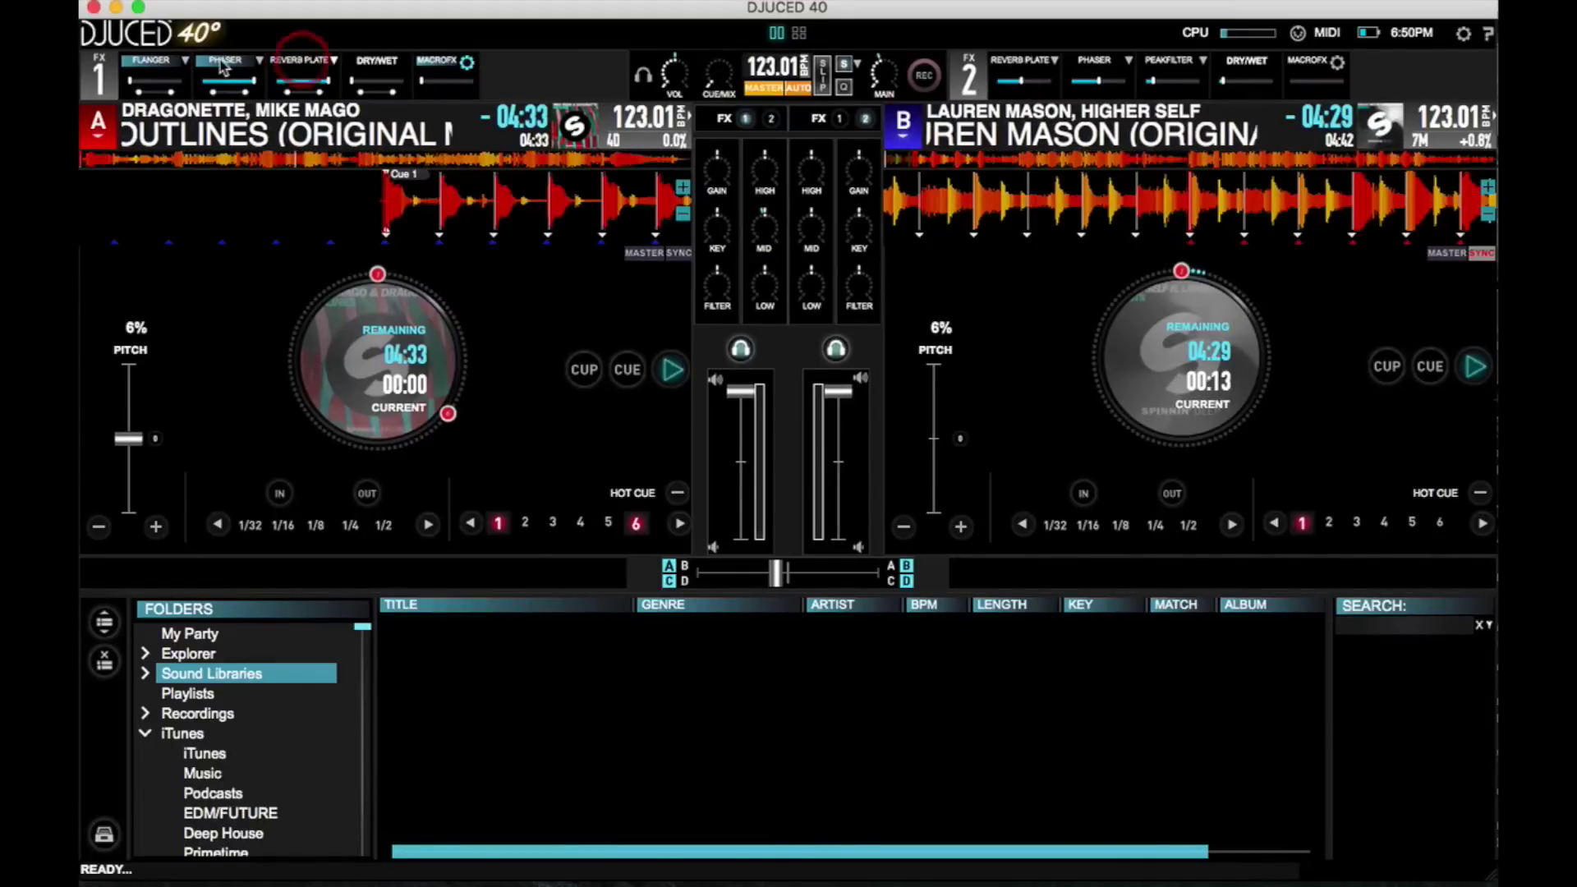
left_click(221, 60)
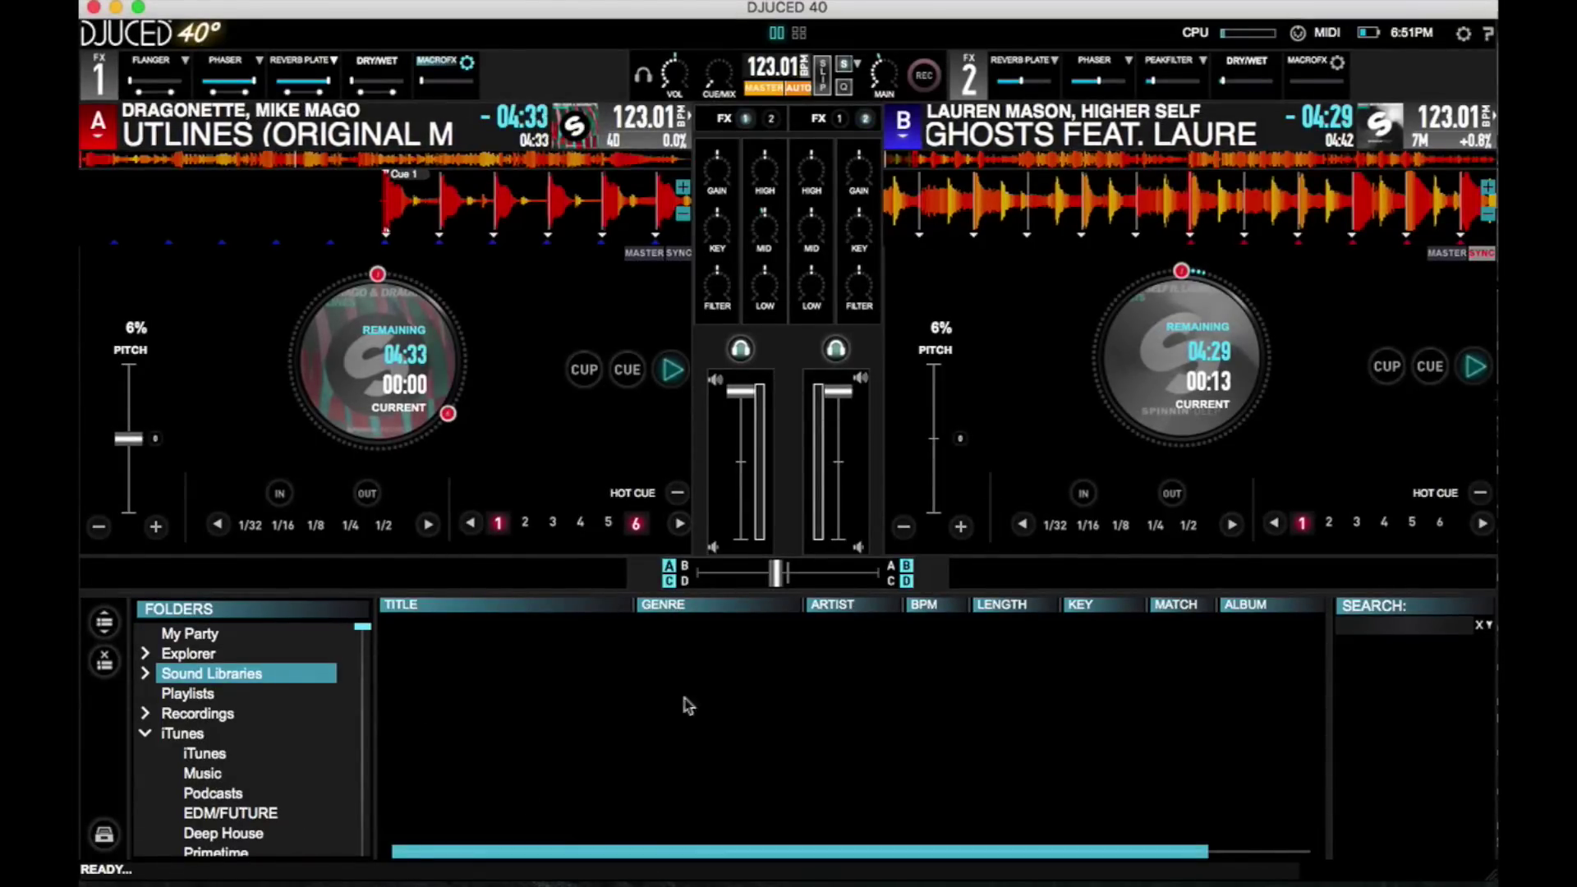
Step: Show the EDM/FUTURE playlist and run a BPM analysis on the track "Do You Feel The Same?"
left_click(276, 813)
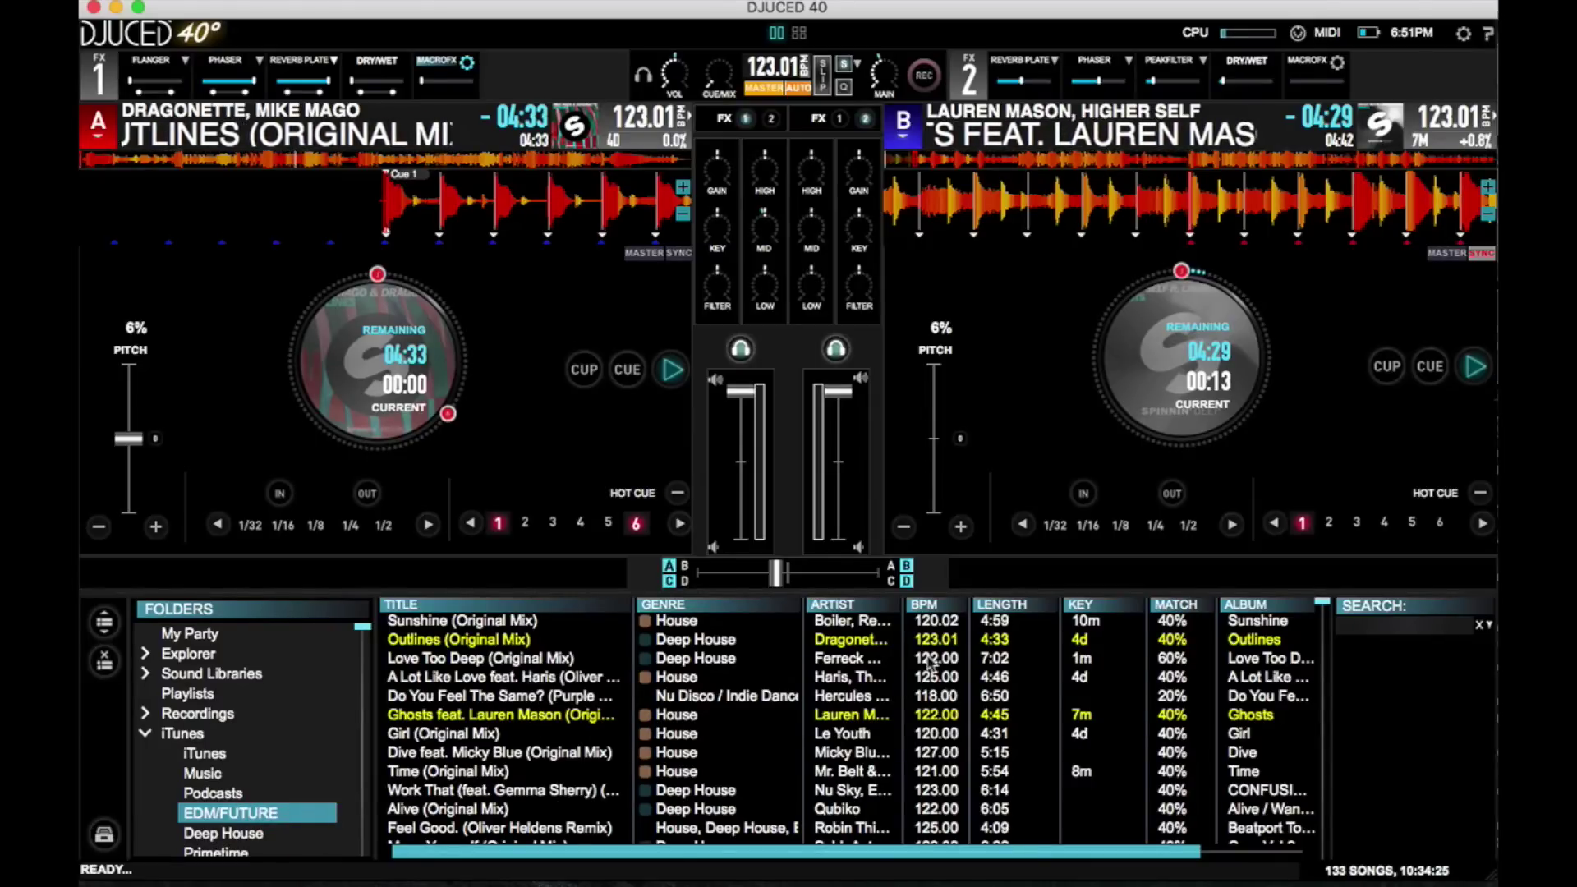
left_click(1092, 694)
right_click(1097, 697)
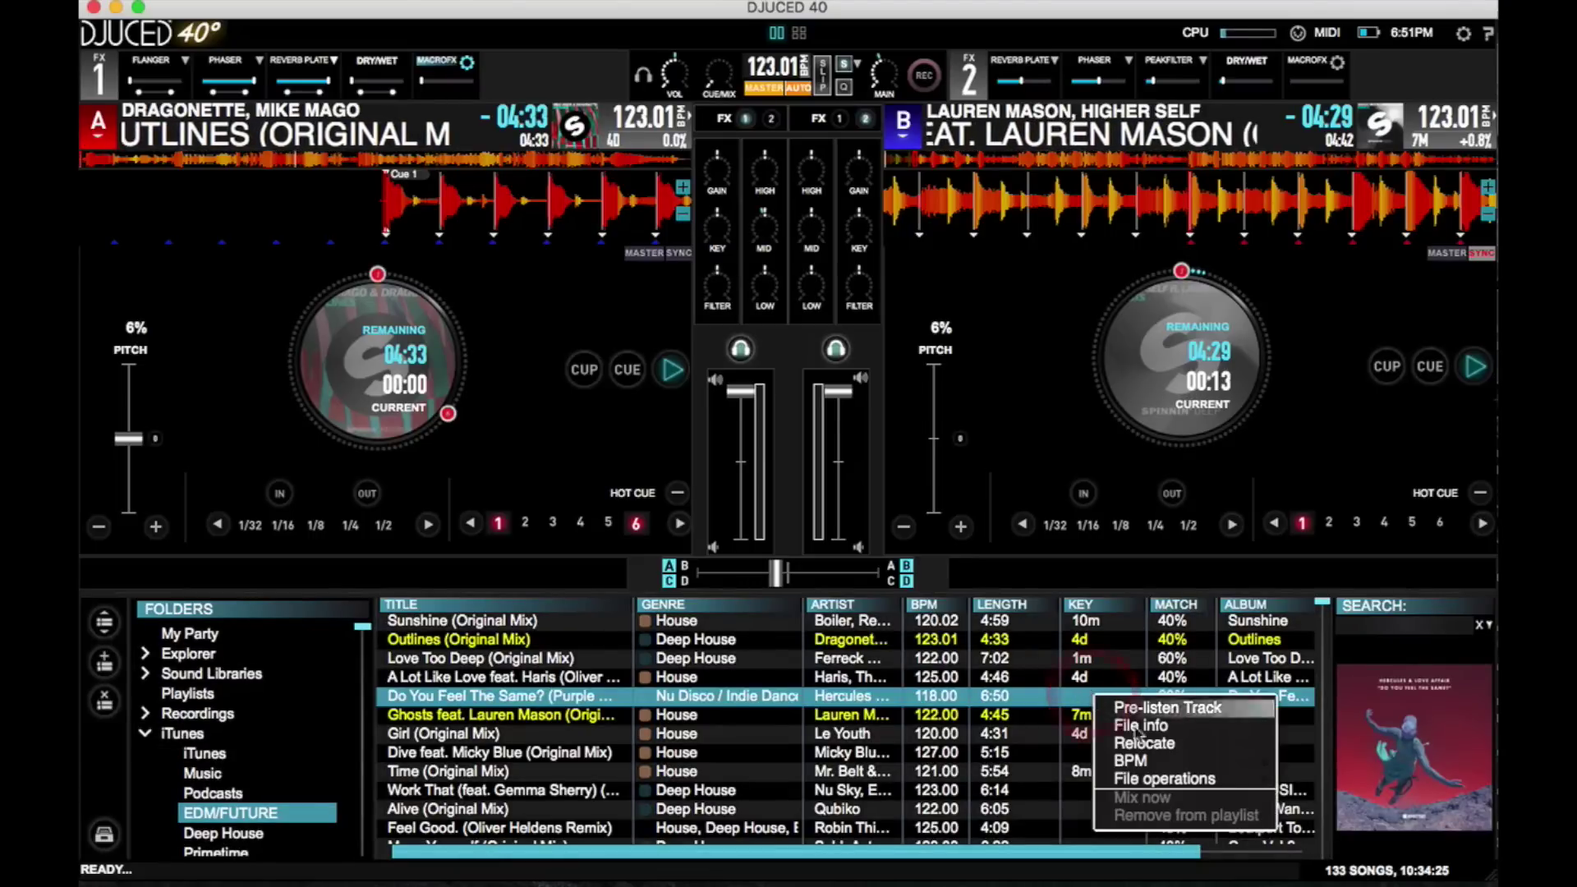
mouse_move(1158, 763)
left_click(1316, 767)
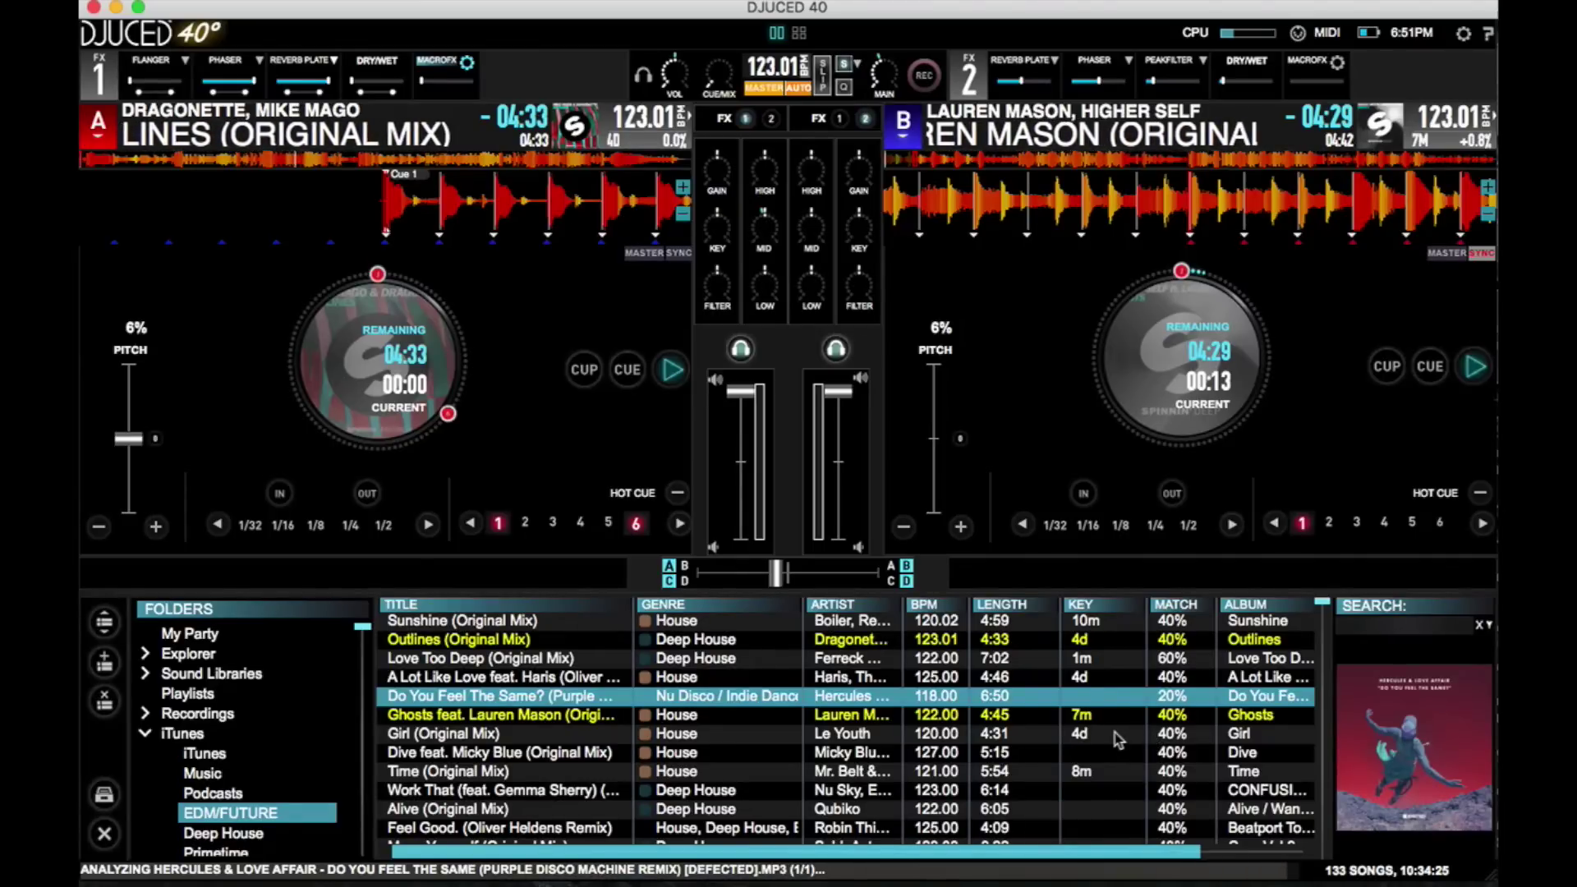
Step: Sort the EDM/FUTURE track list by key and look through the sorted tracks
left_click(1083, 605)
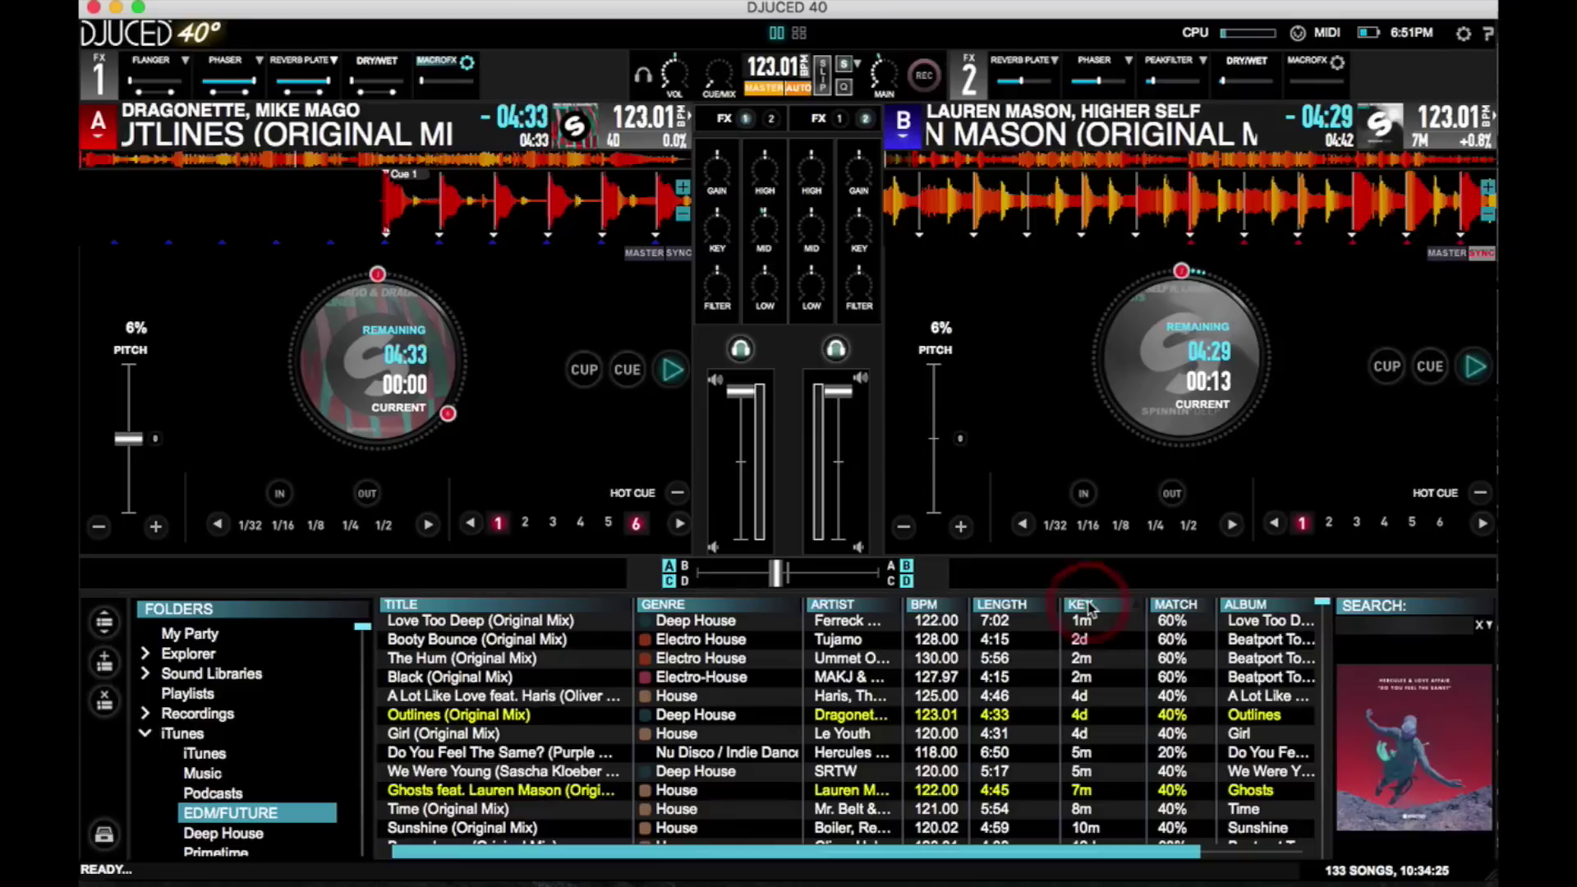
scroll(1099, 667, "down", 3)
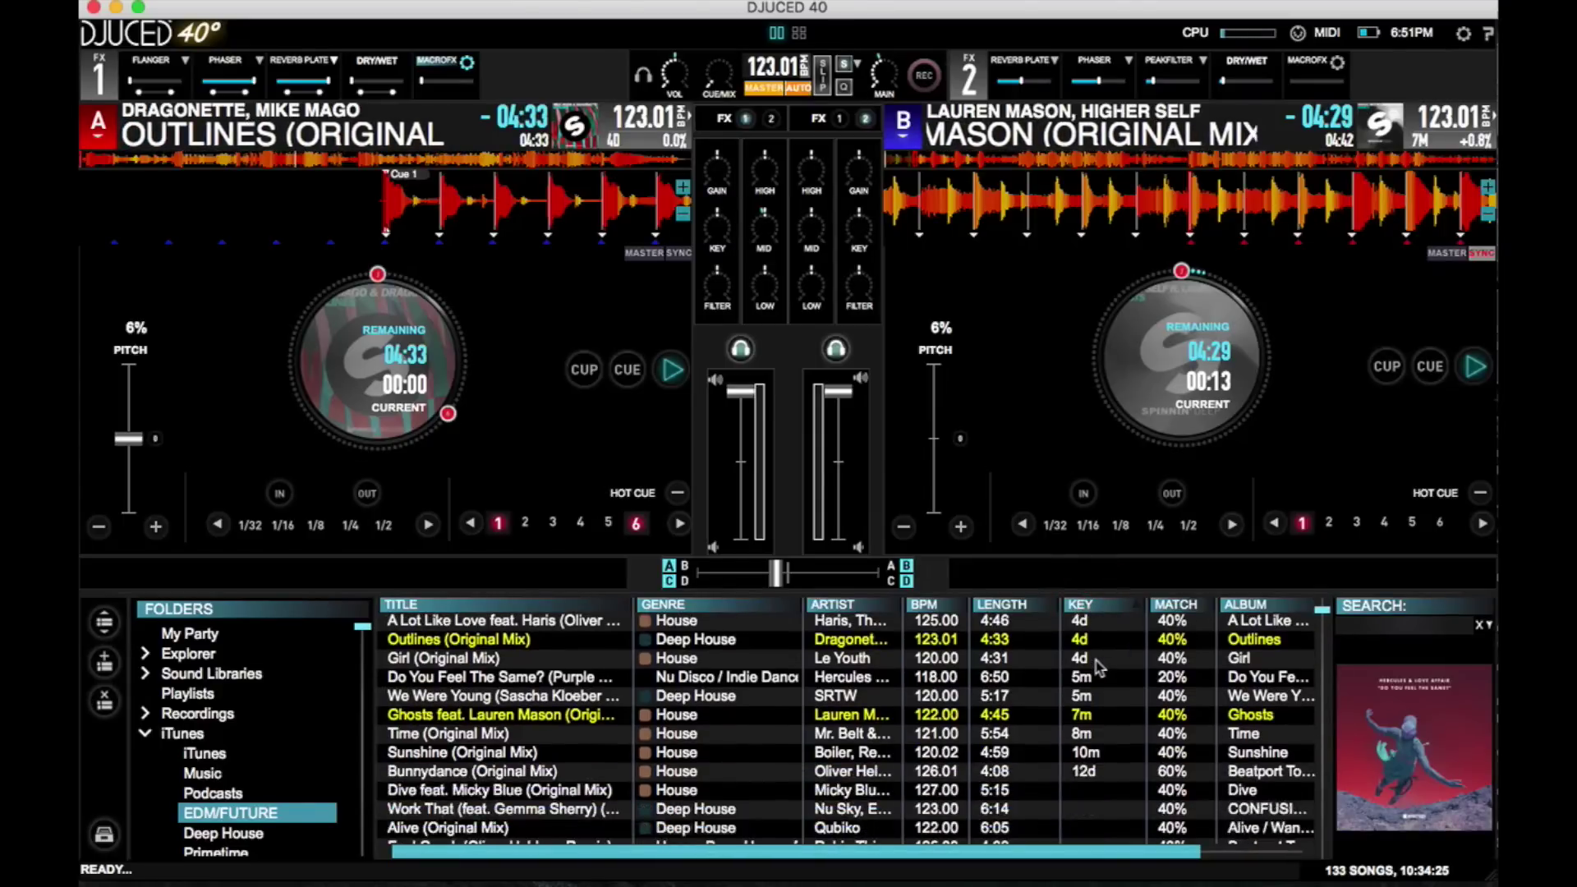
scroll(1099, 667, "up", 3)
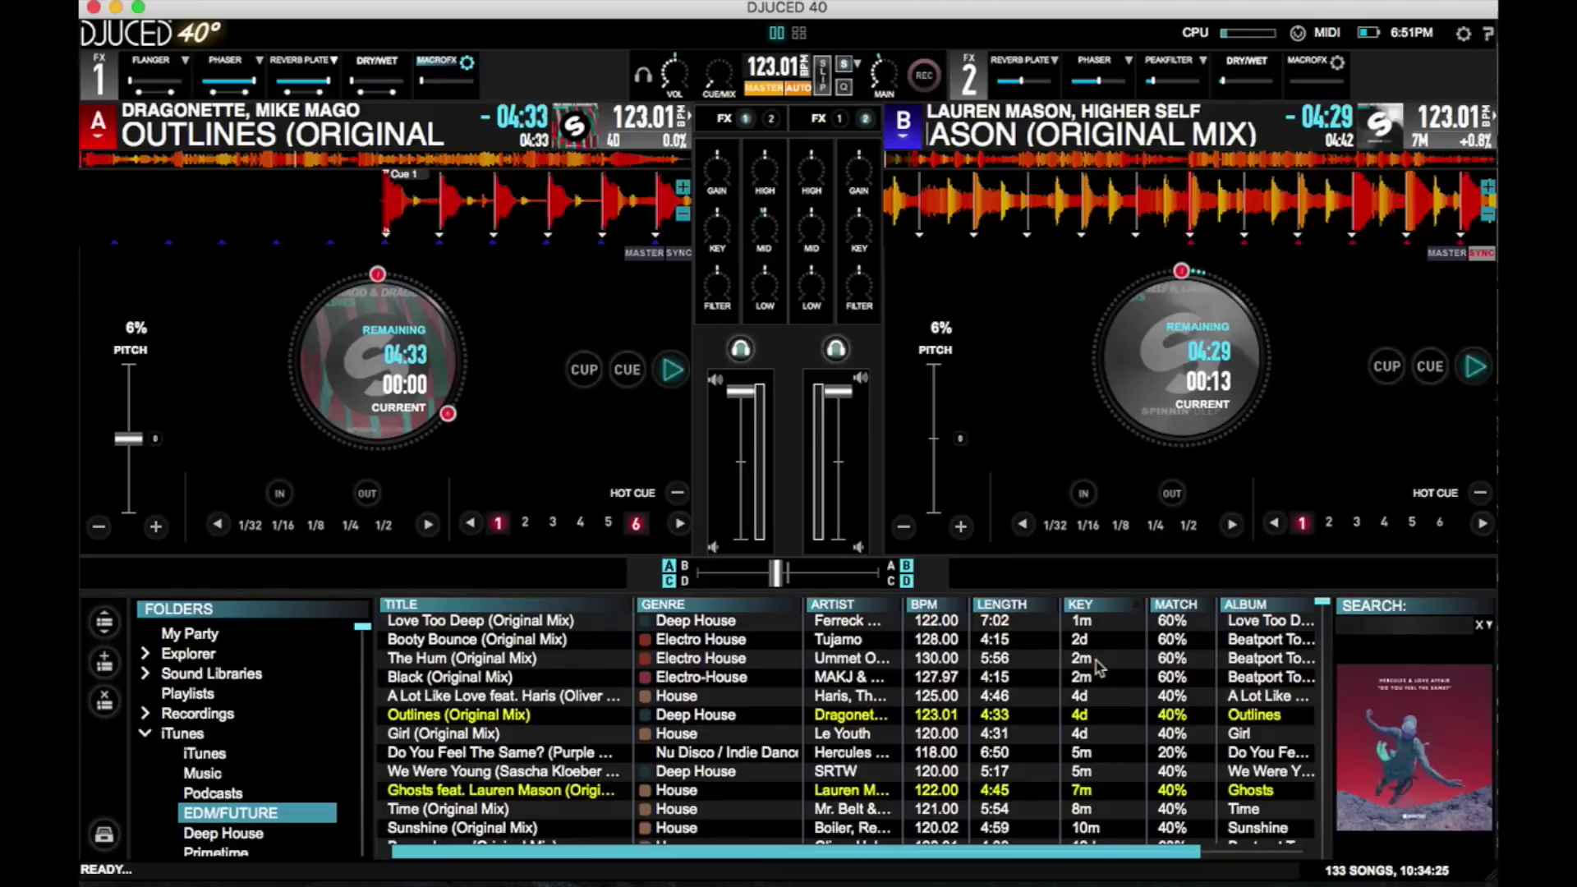
Step: Add the Tracknumber and File Path columns to the track list
right_click(1084, 608)
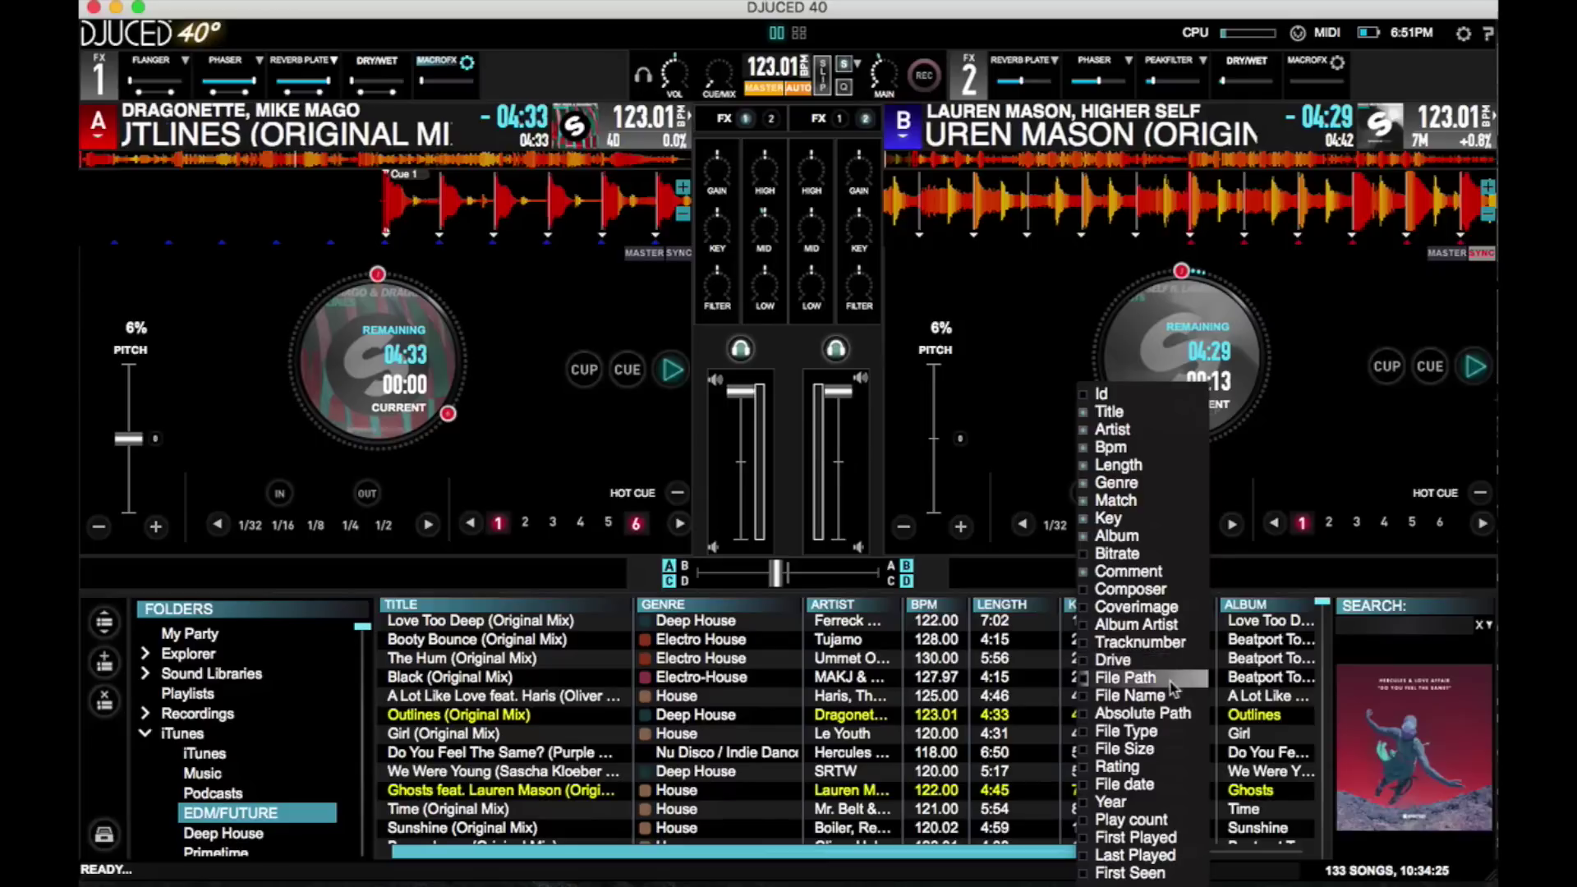
left_click(1127, 649)
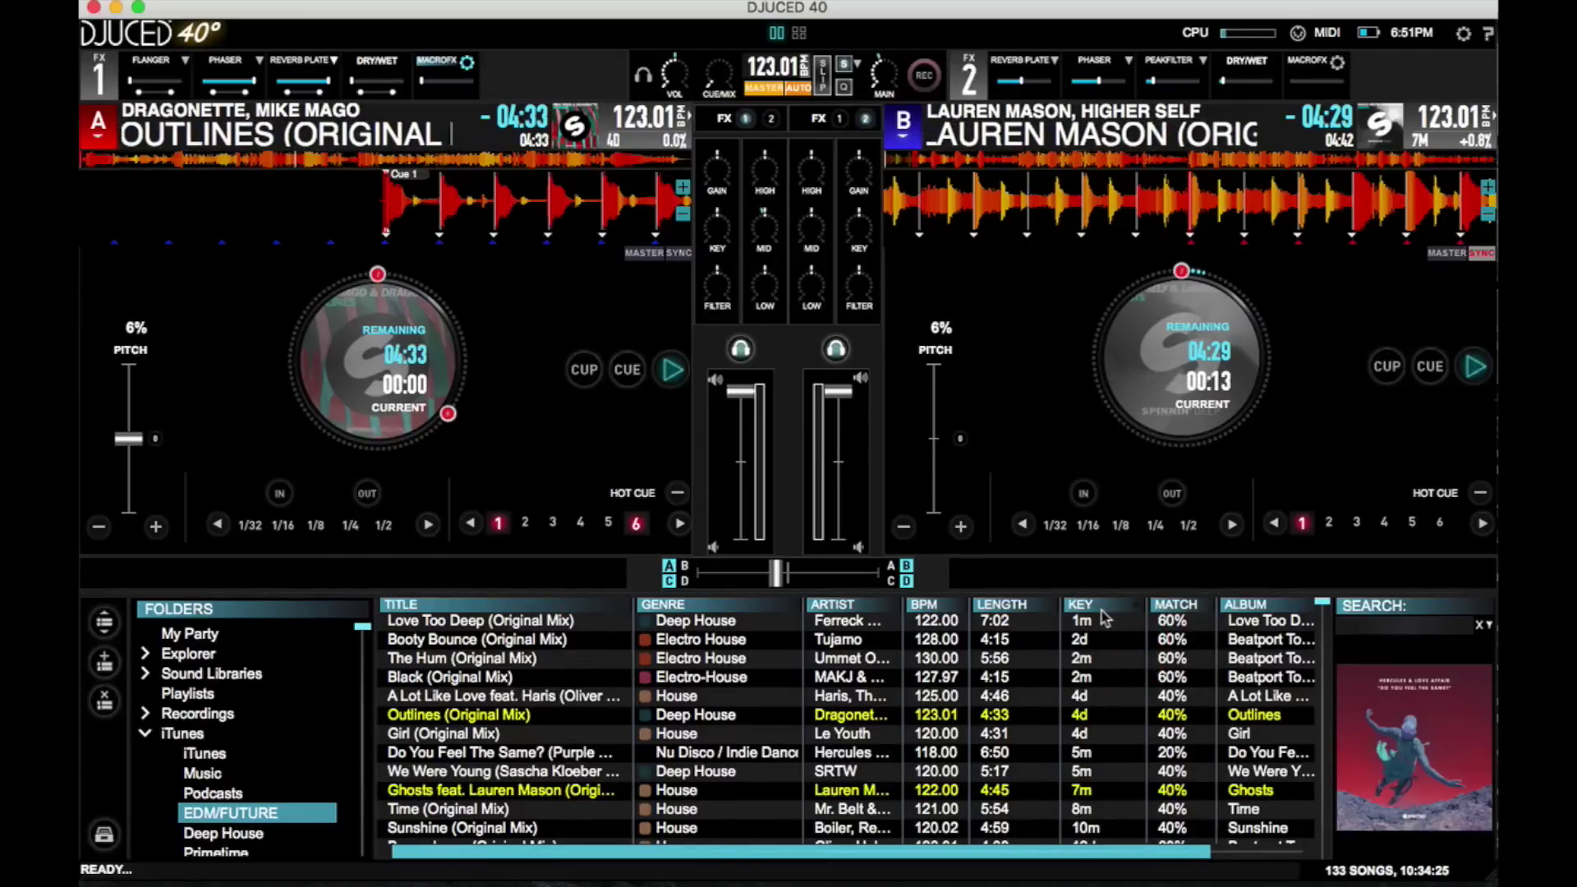
scroll(1123, 627, "right", 5)
right_click(1239, 608)
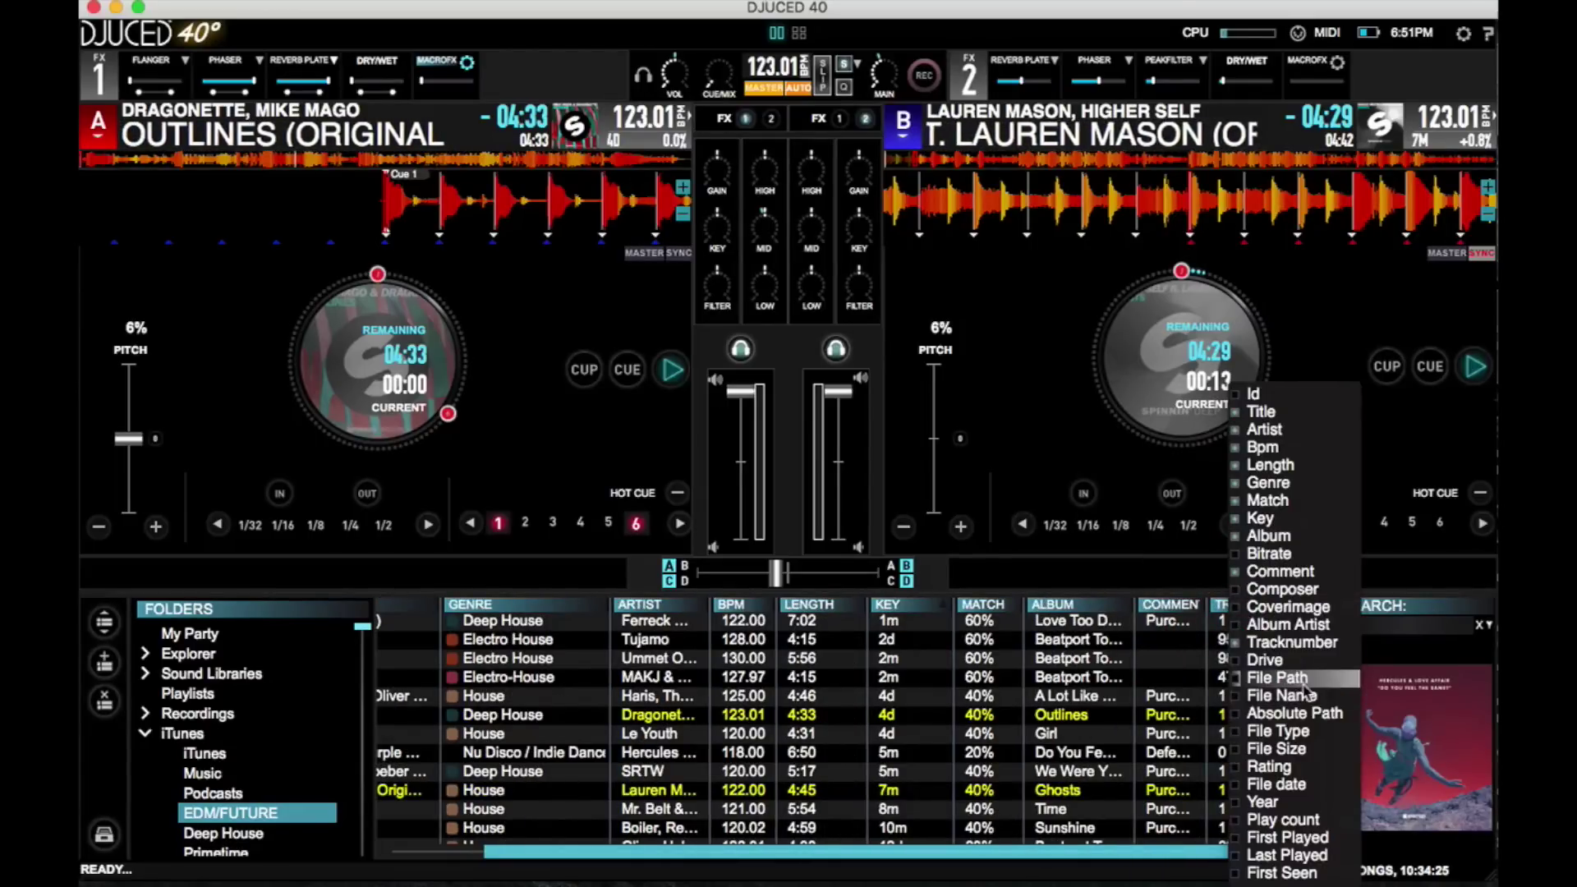
left_click(1278, 678)
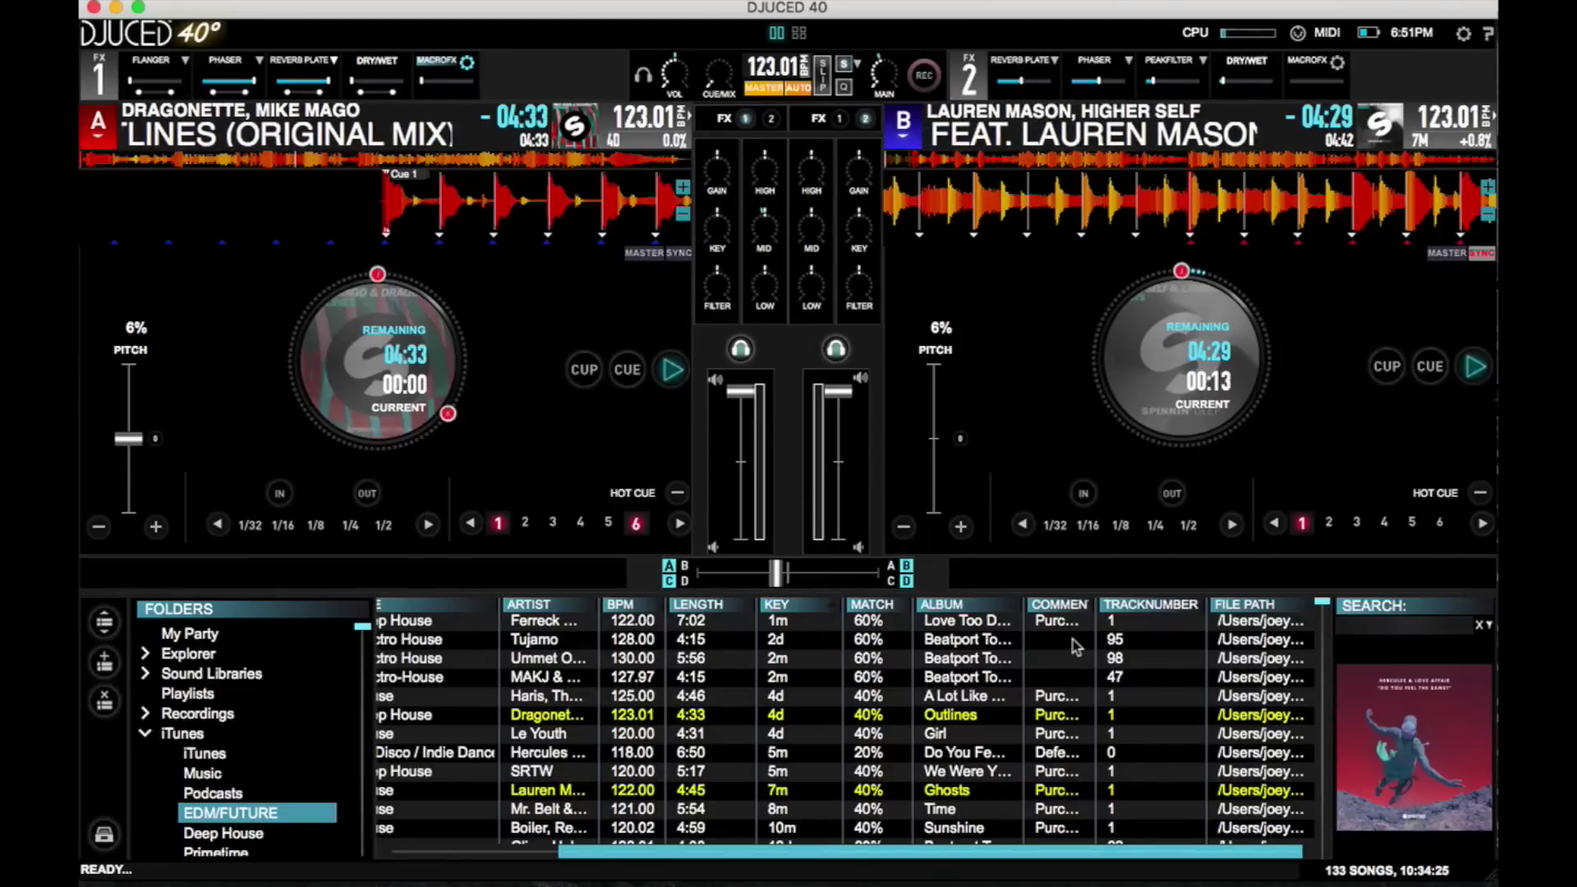
Step: Remove the Tracknumber and File Path columns from the track list
right_click(1107, 610)
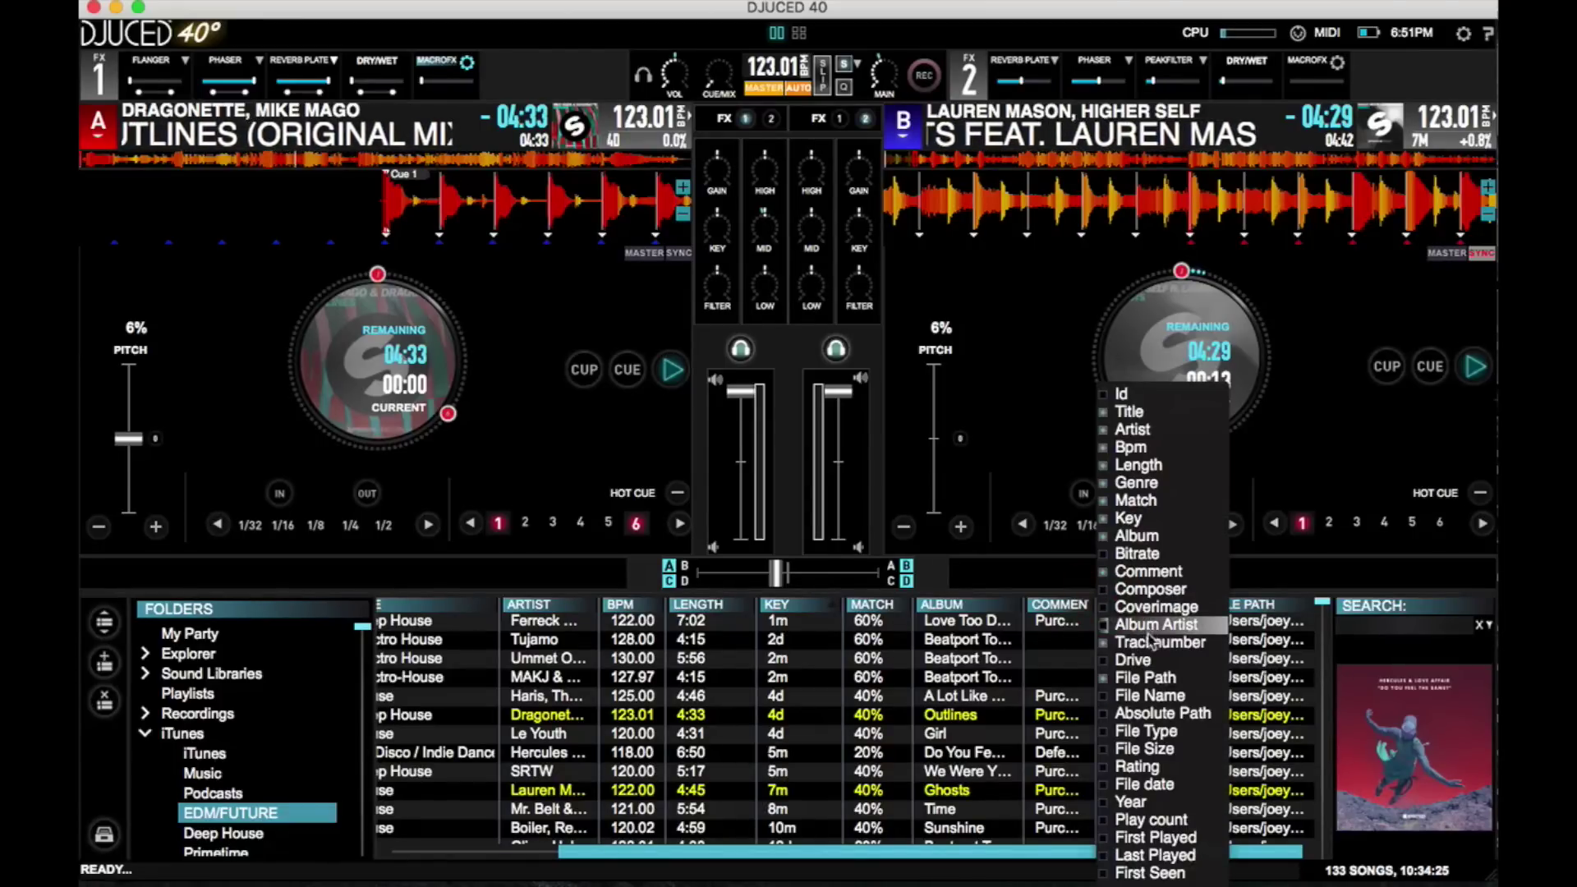
left_click(1141, 637)
right_click(1109, 621)
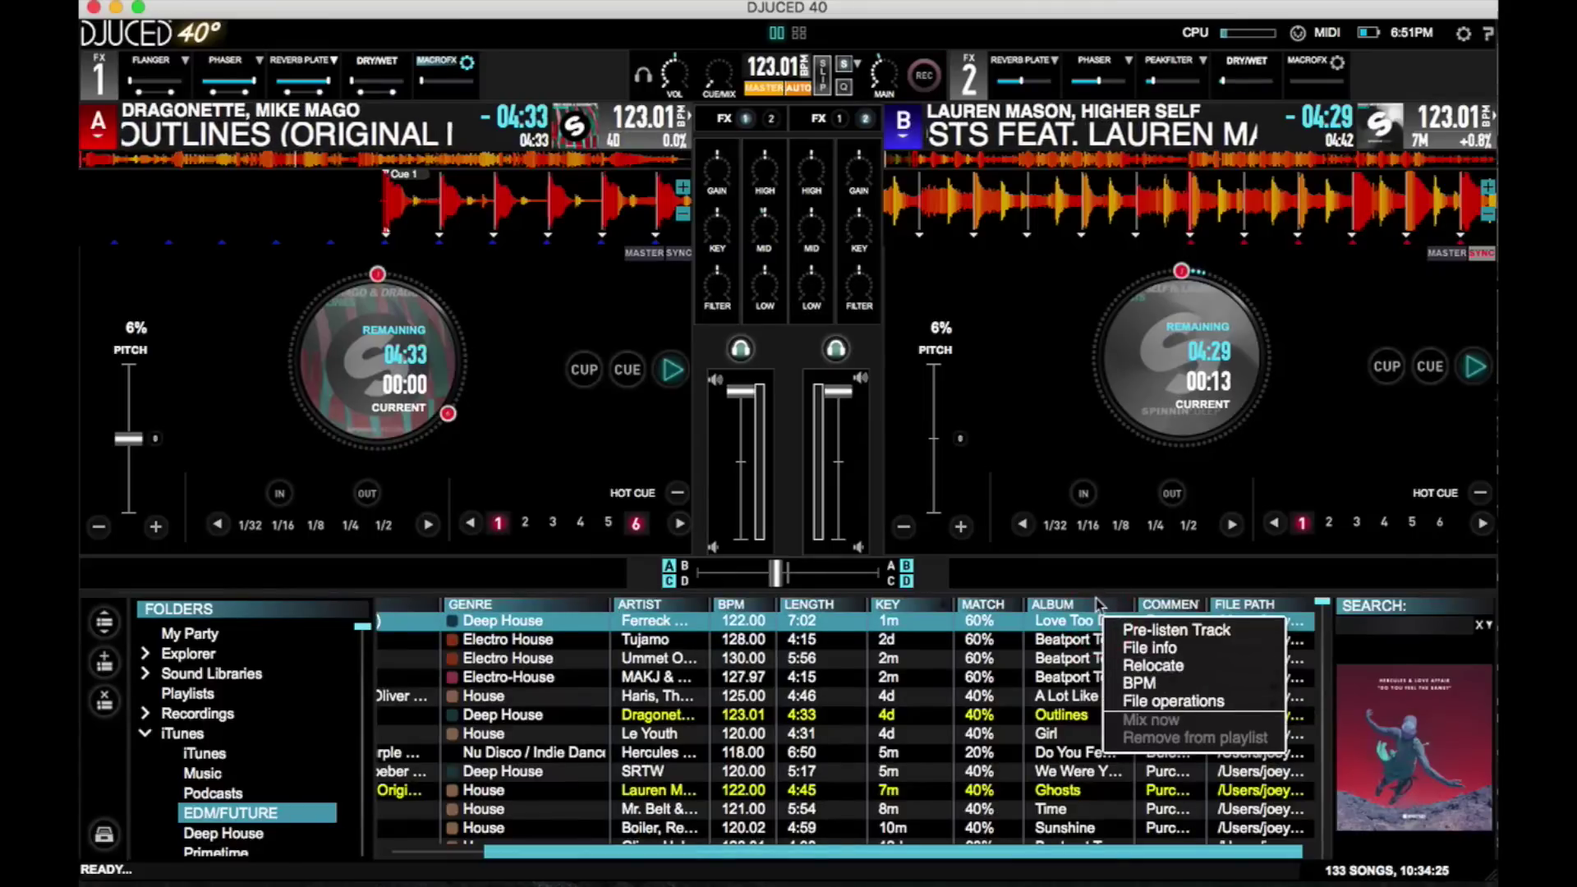
left_click(1089, 598)
right_click(1083, 605)
left_click(1133, 677)
Step: Hide the Match and Comment columns in the track list
right_click(1059, 605)
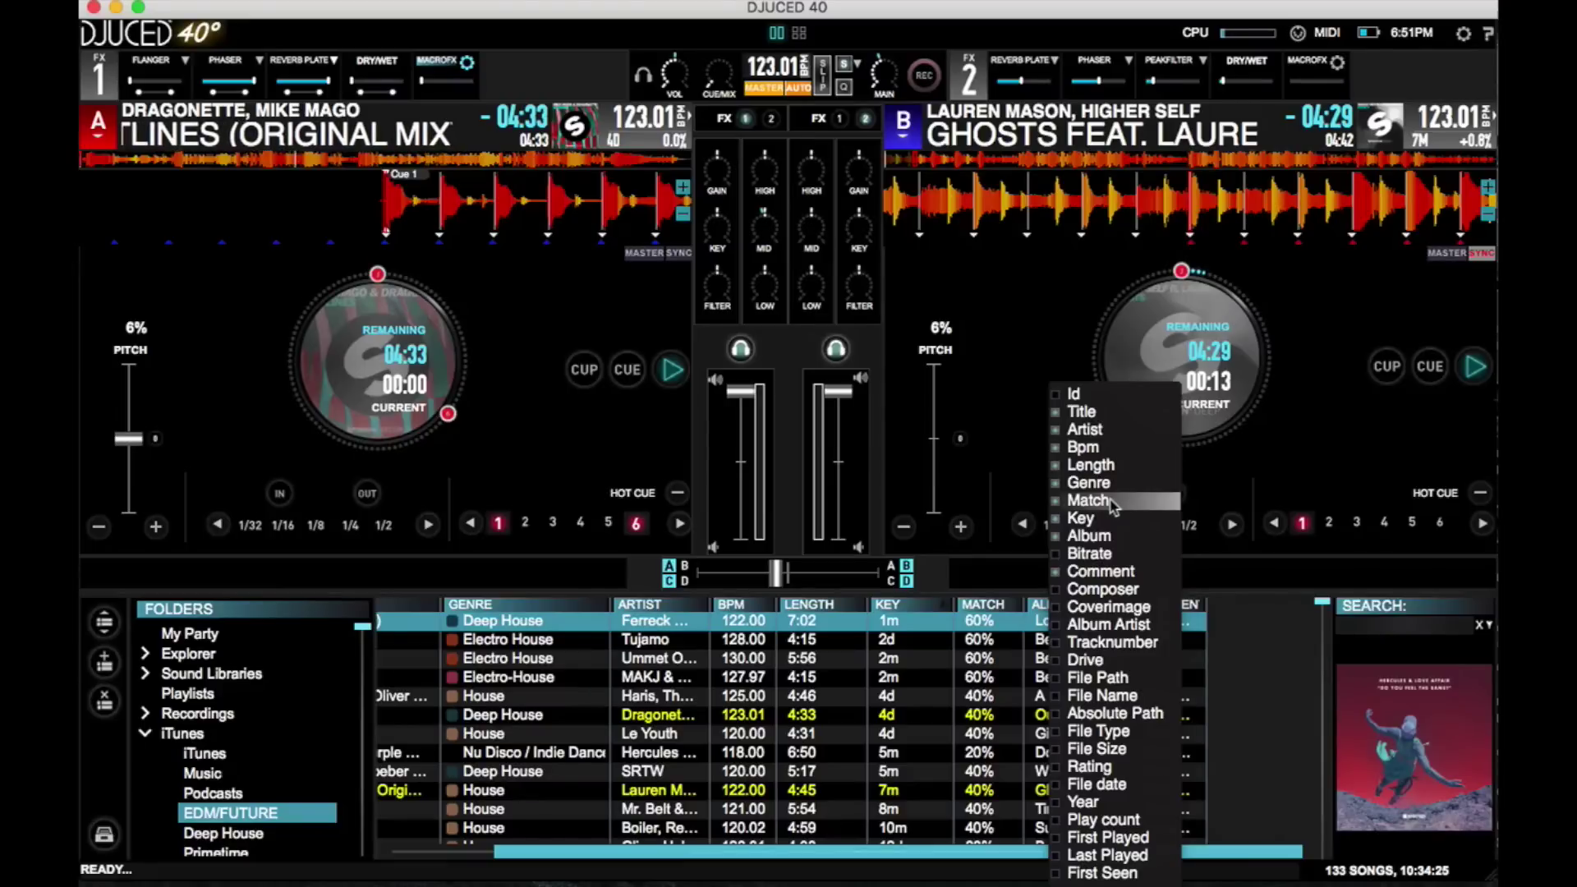
left_click(1088, 501)
scroll(1044, 661, "left", 3)
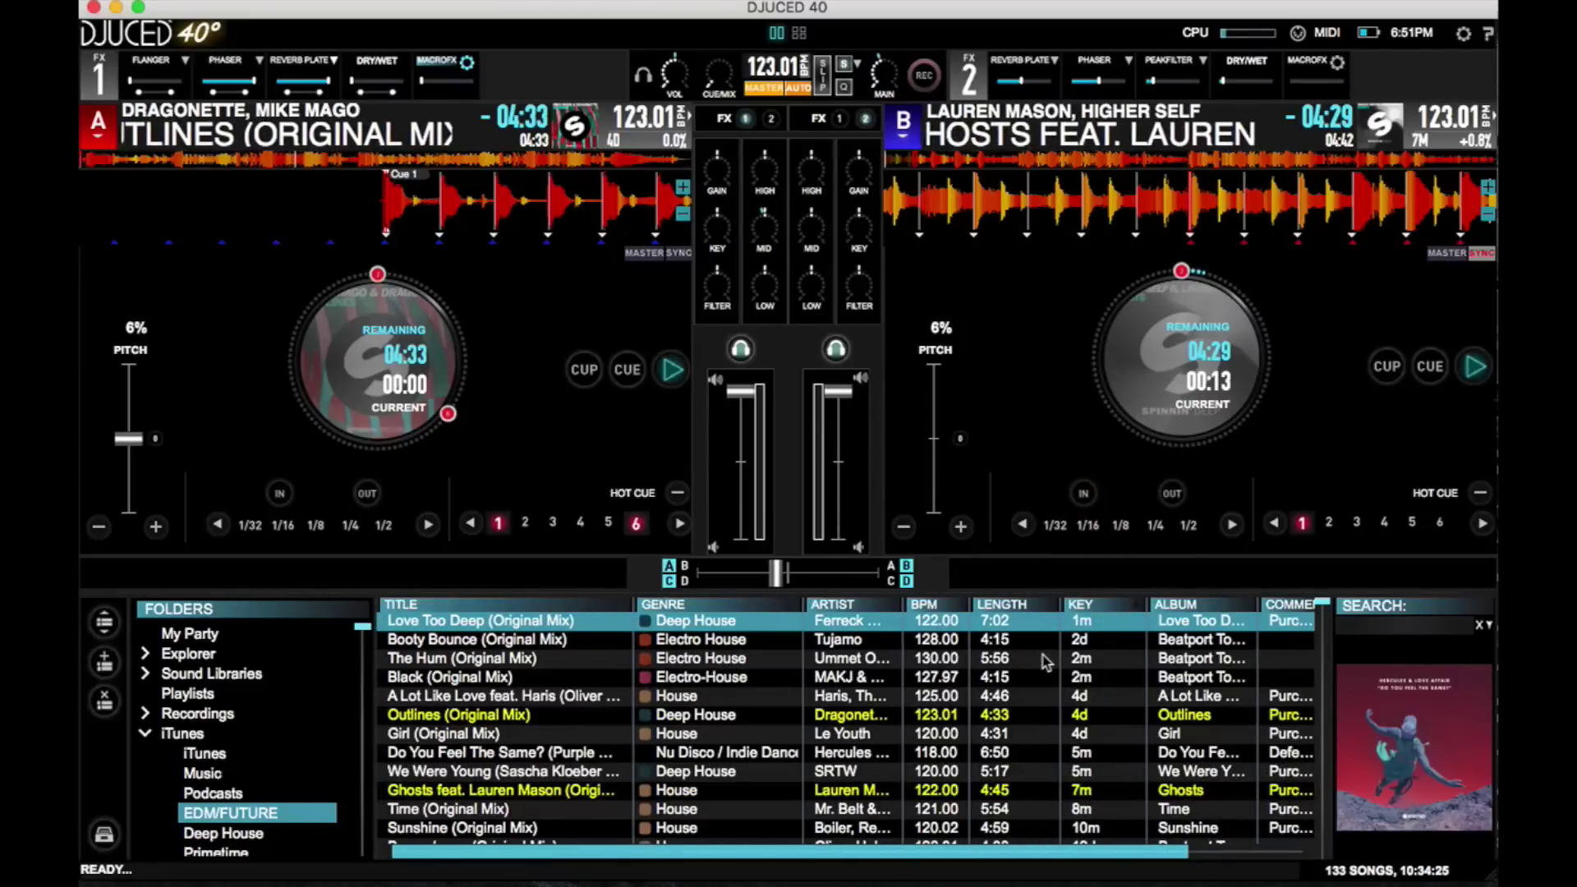
right_click(1119, 607)
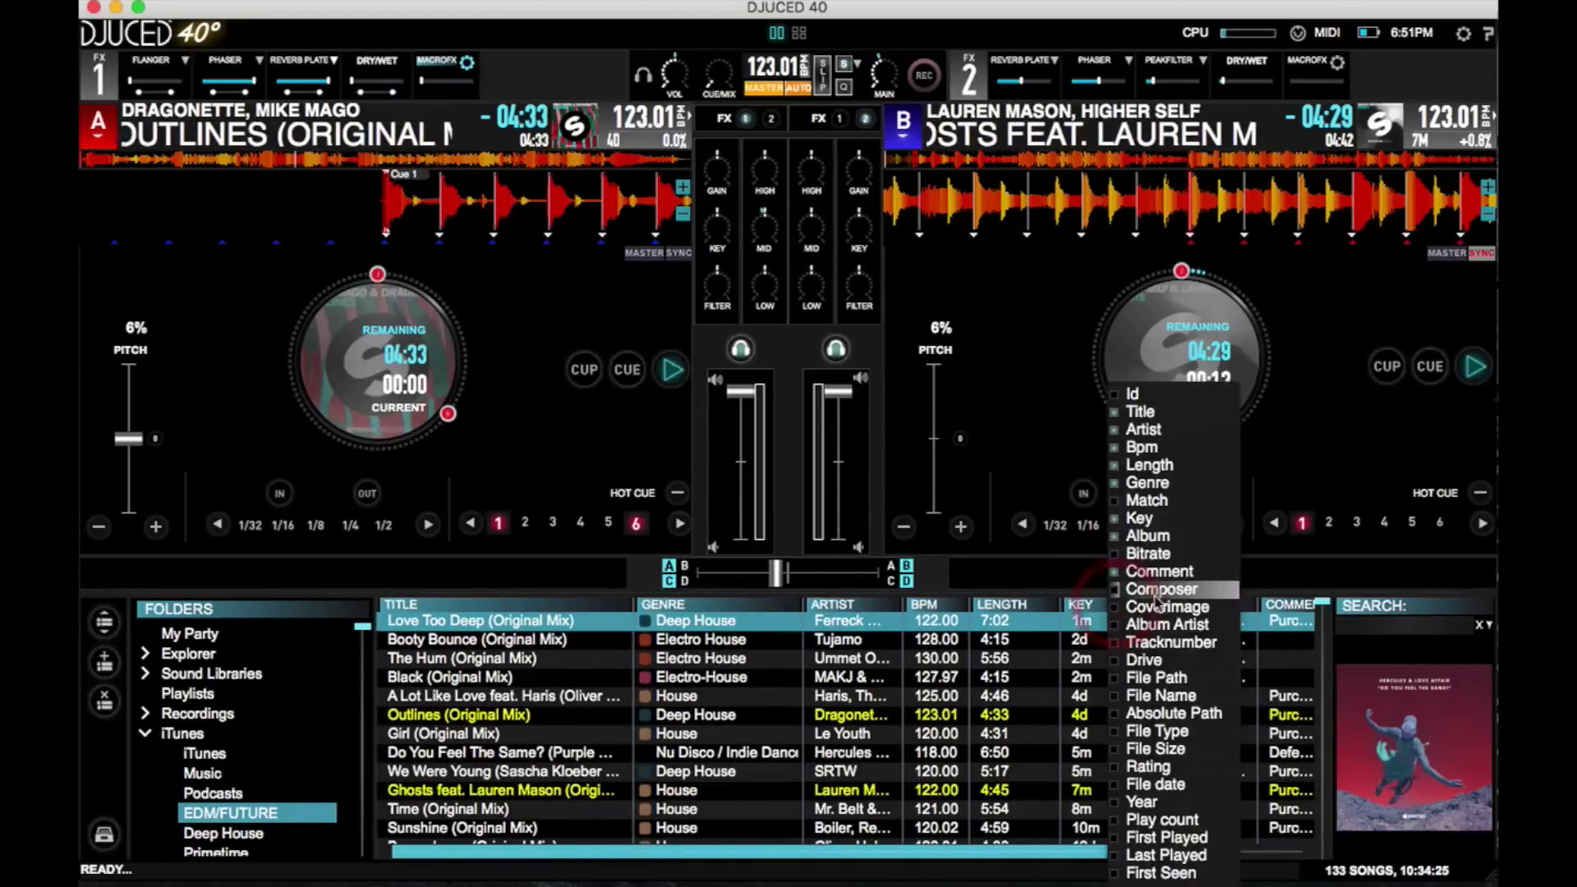
left_click(1158, 574)
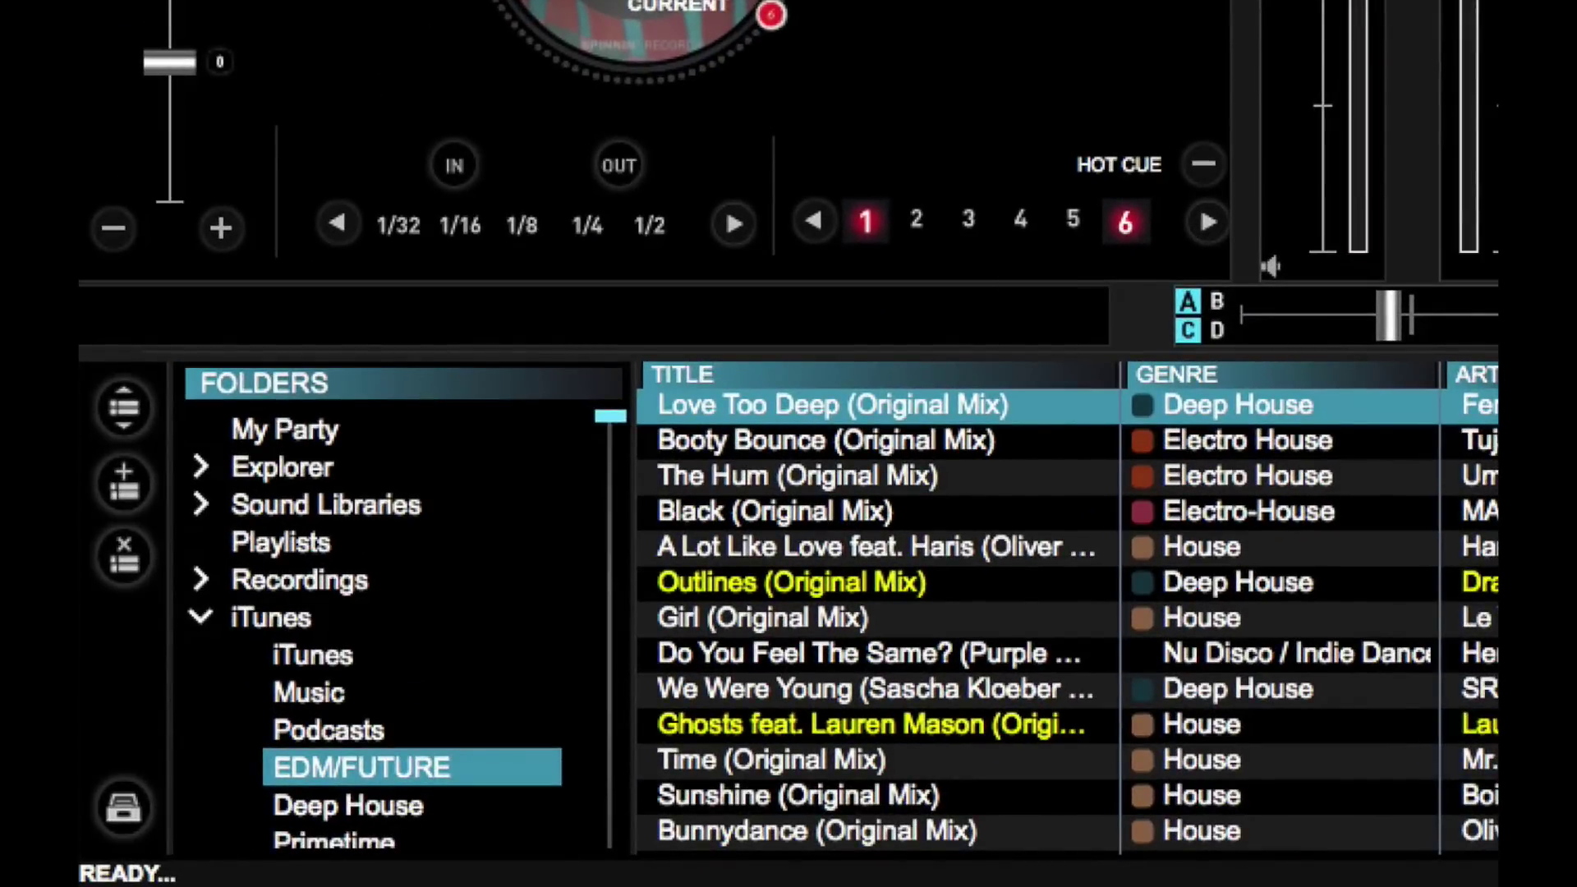
Step: Open the My Party list, select all of its tracks and bring up the party options
left_click(328, 419)
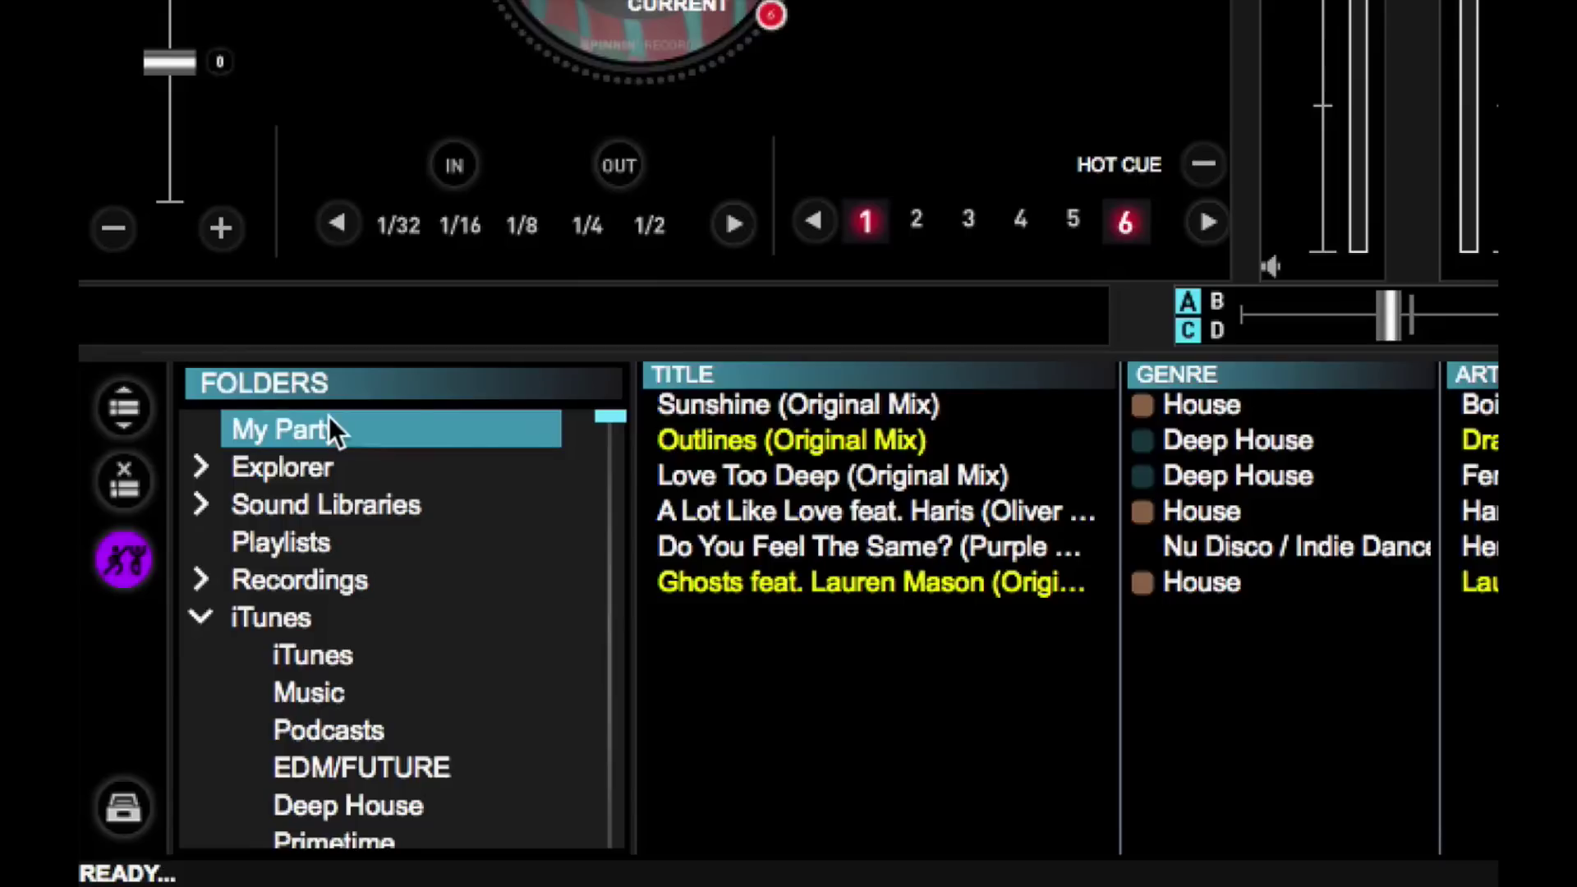
left_click(756, 403)
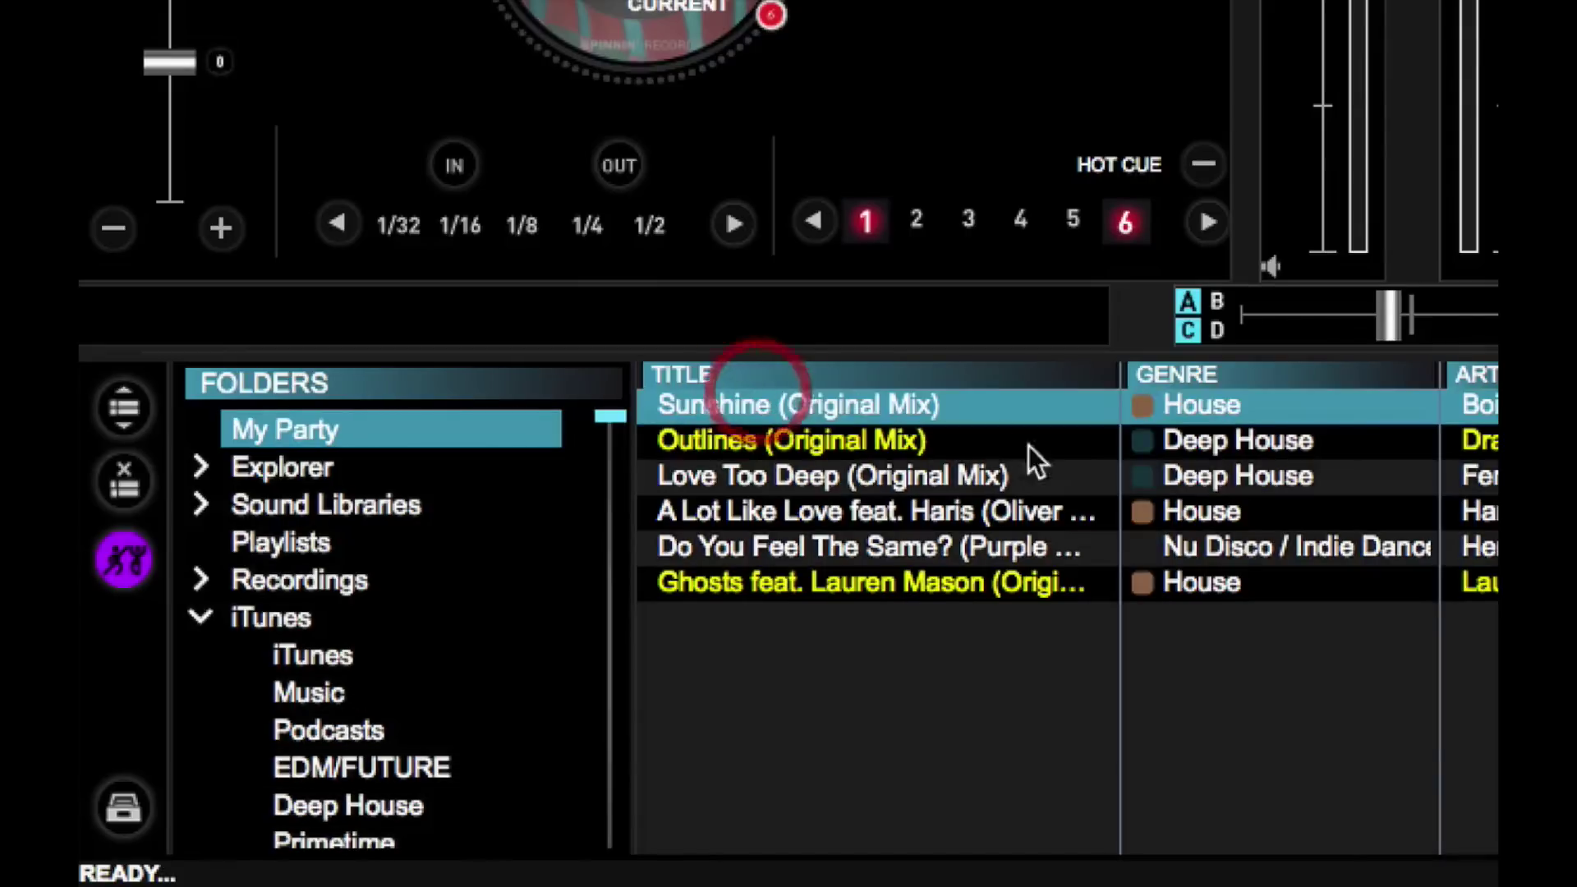
left_click(940, 583, "shift")
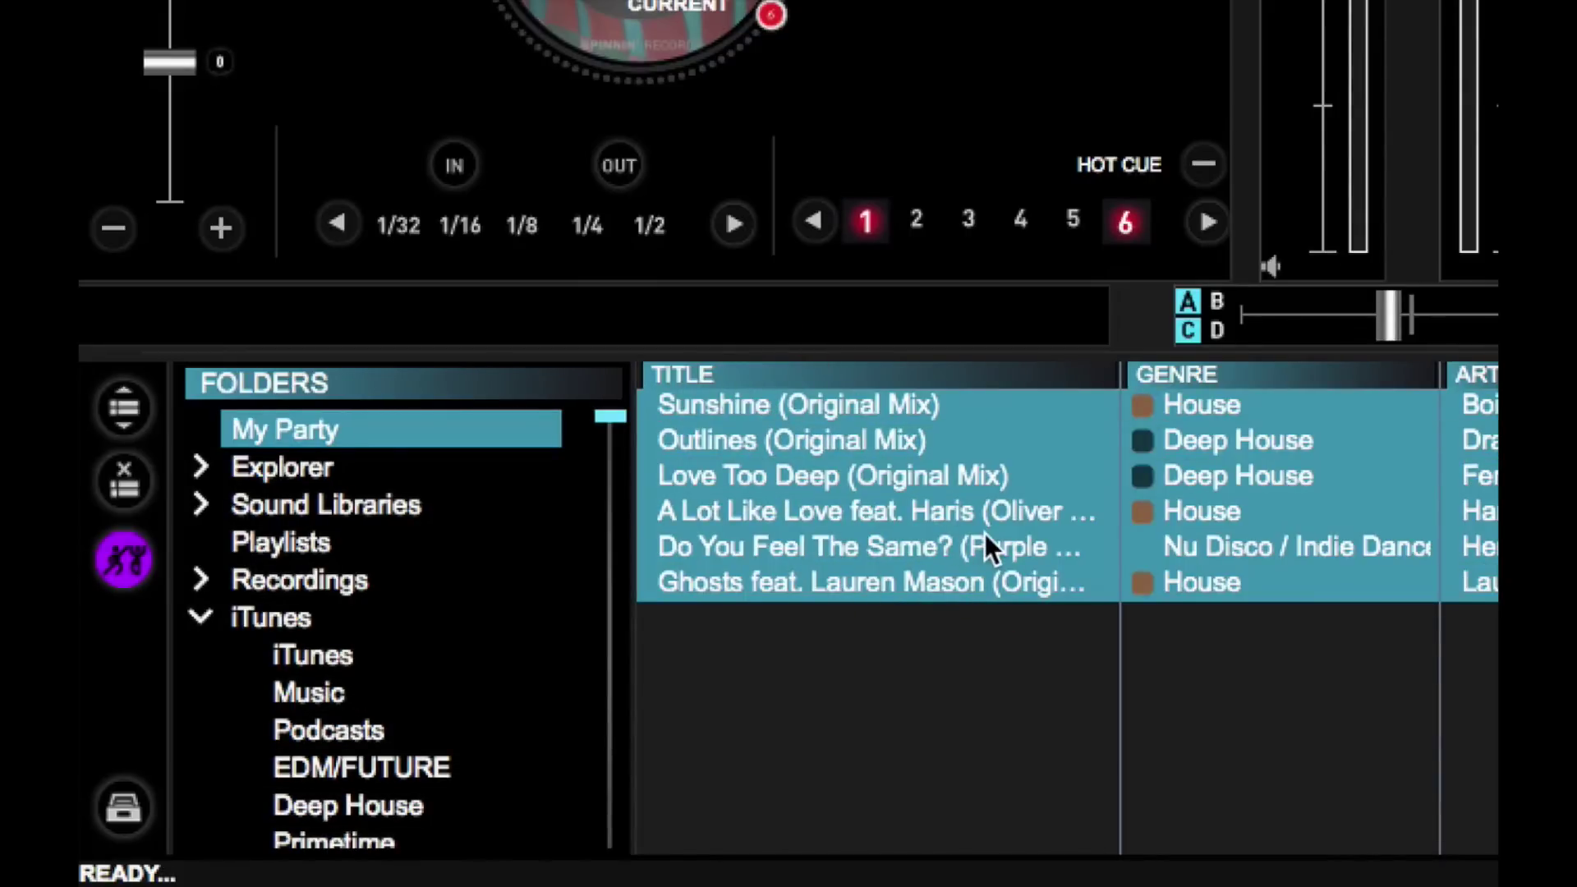
left_click(144, 573)
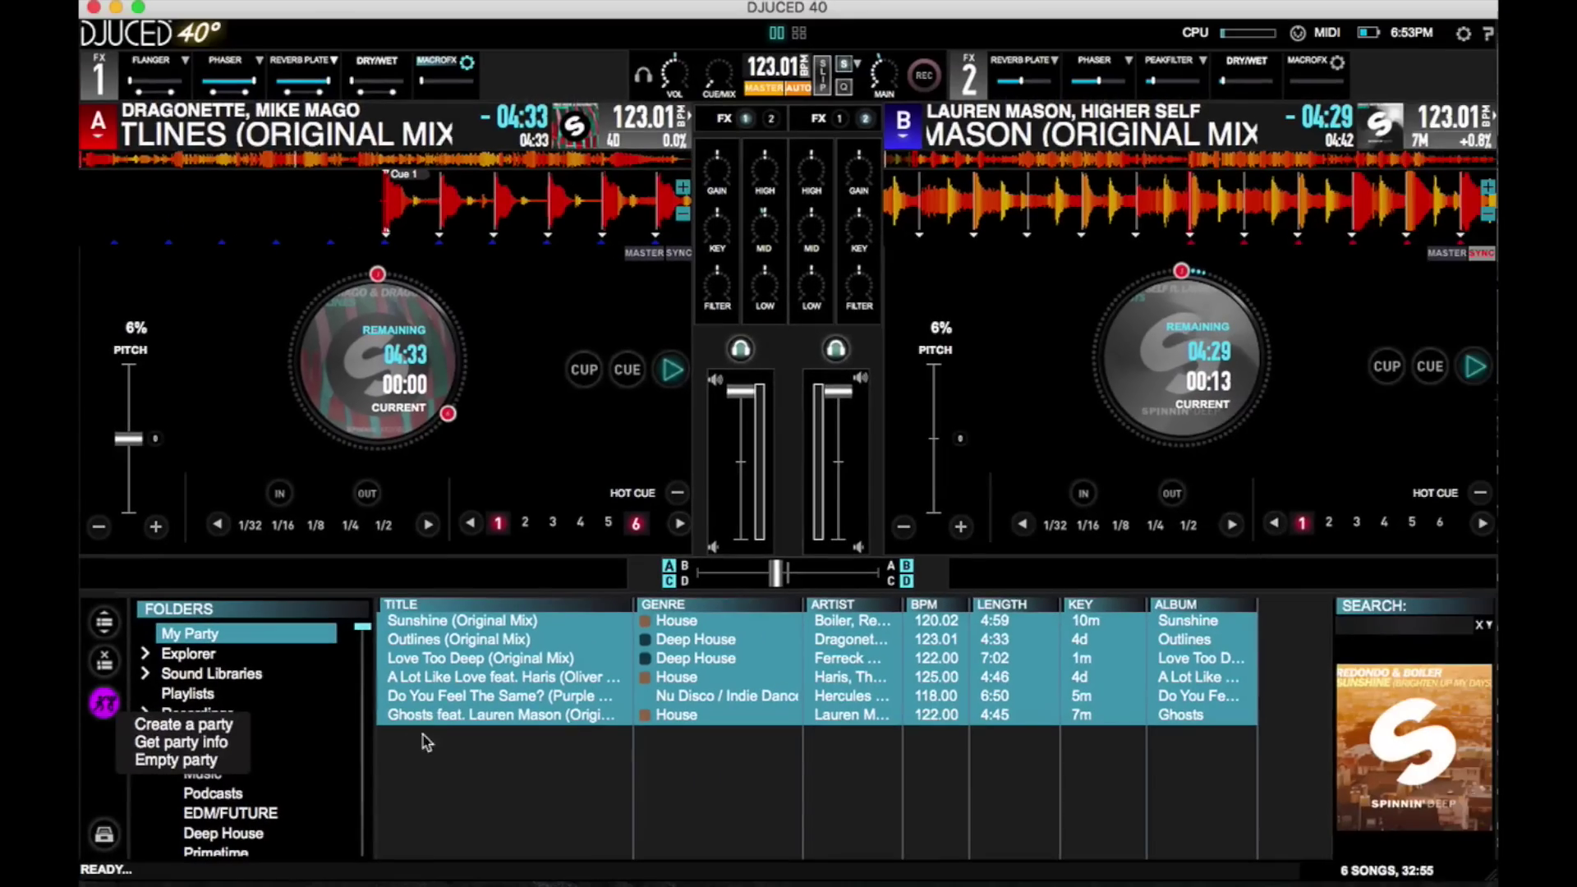
left_click(263, 602)
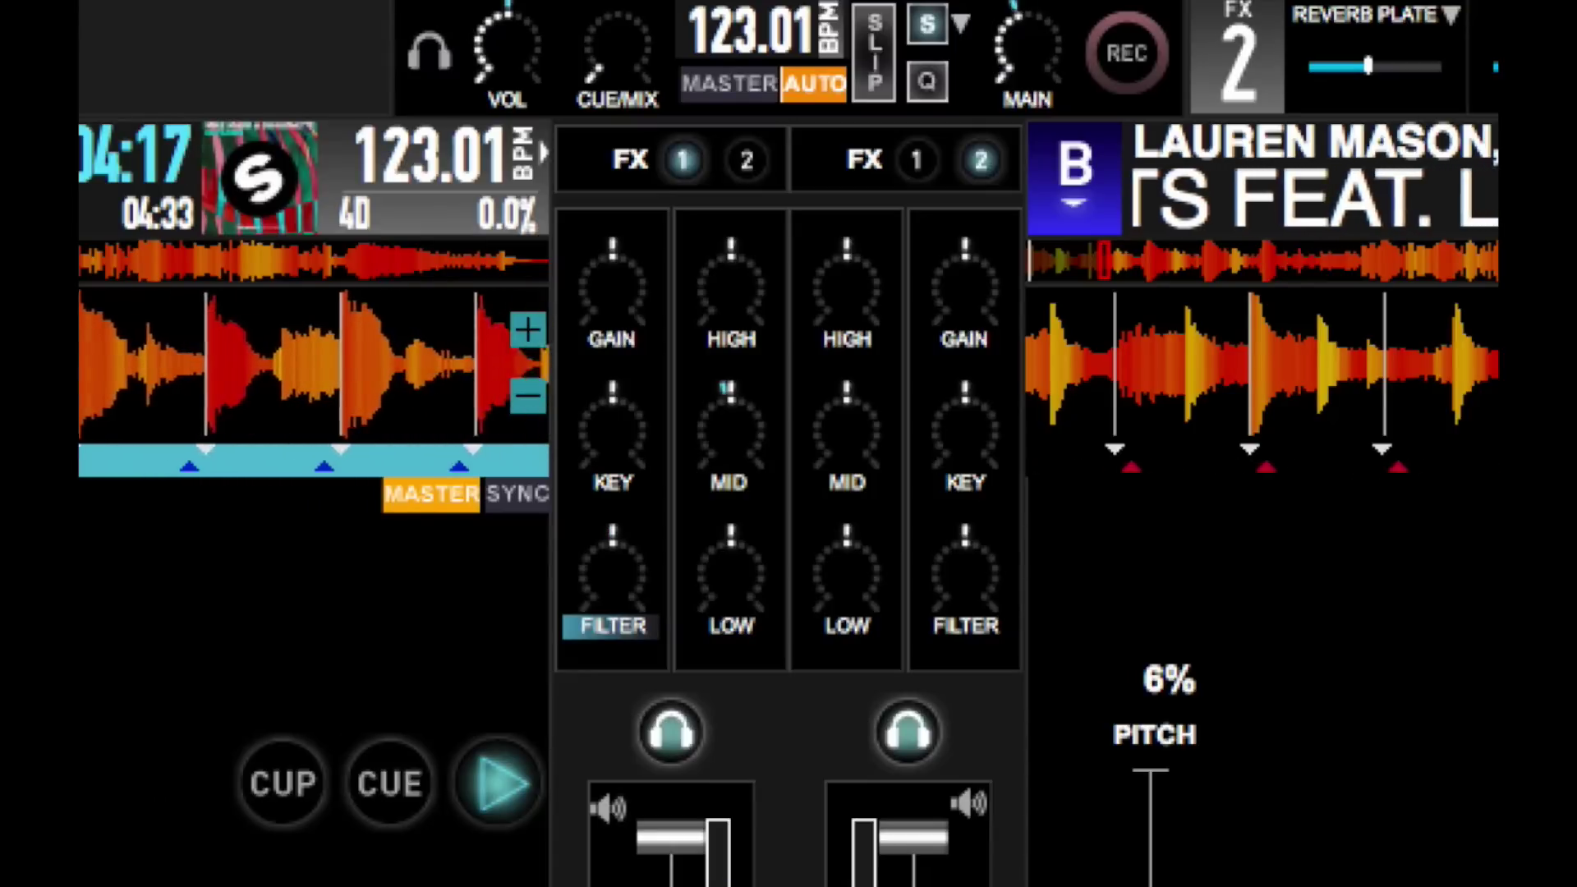
Step: Turn off the filter on deck A
left_click(599, 636)
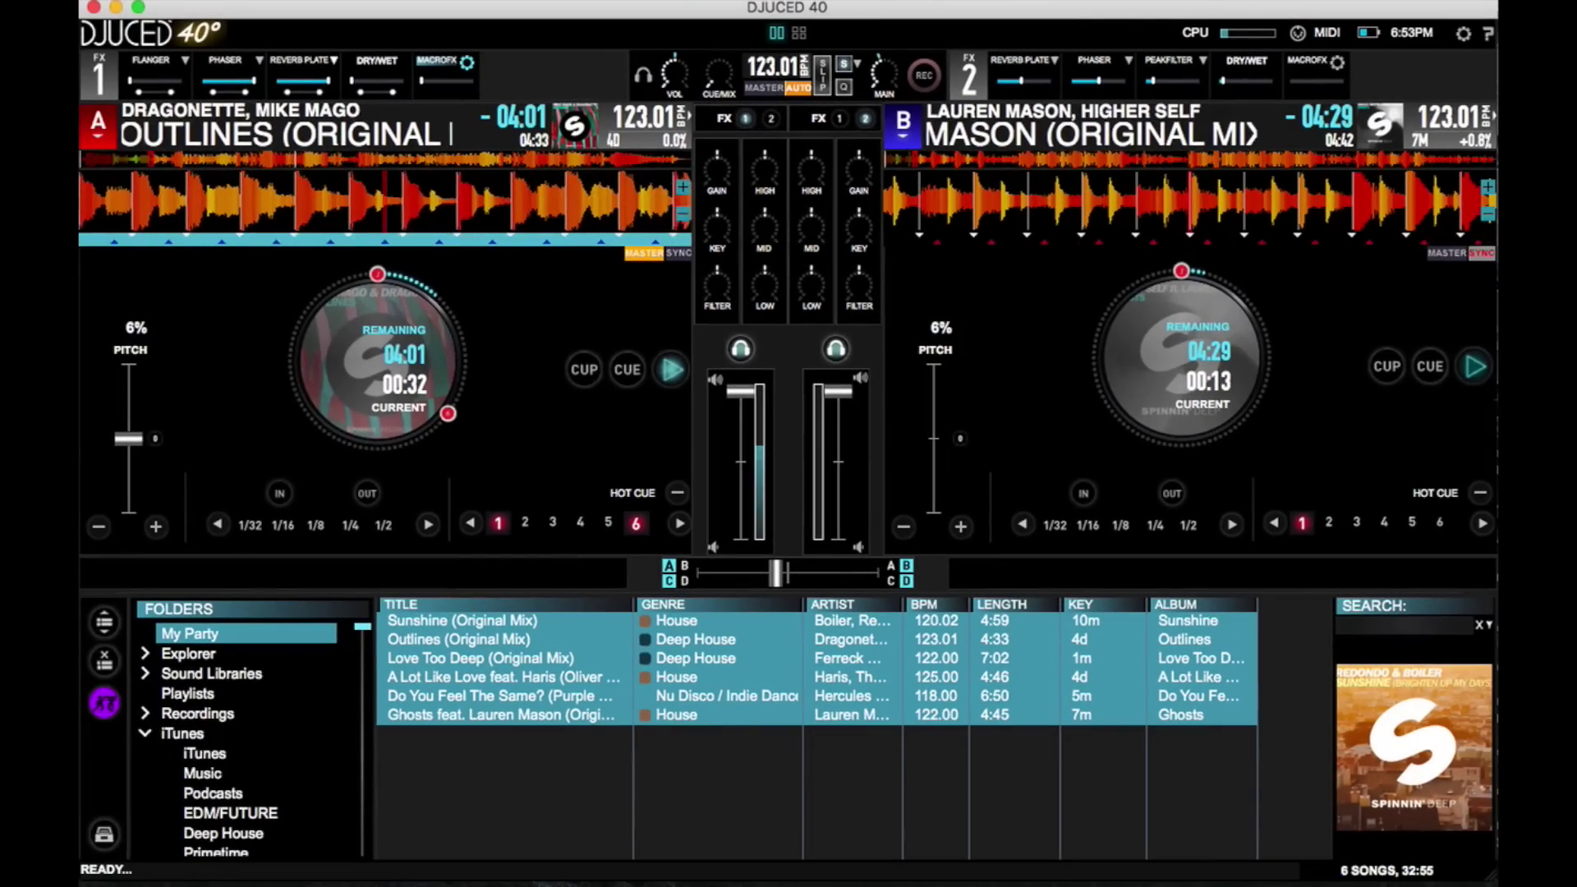
Step: Review the EQ type options in the mixer settings, keeping Normal (-36dB/+12dB)
left_click(1464, 38)
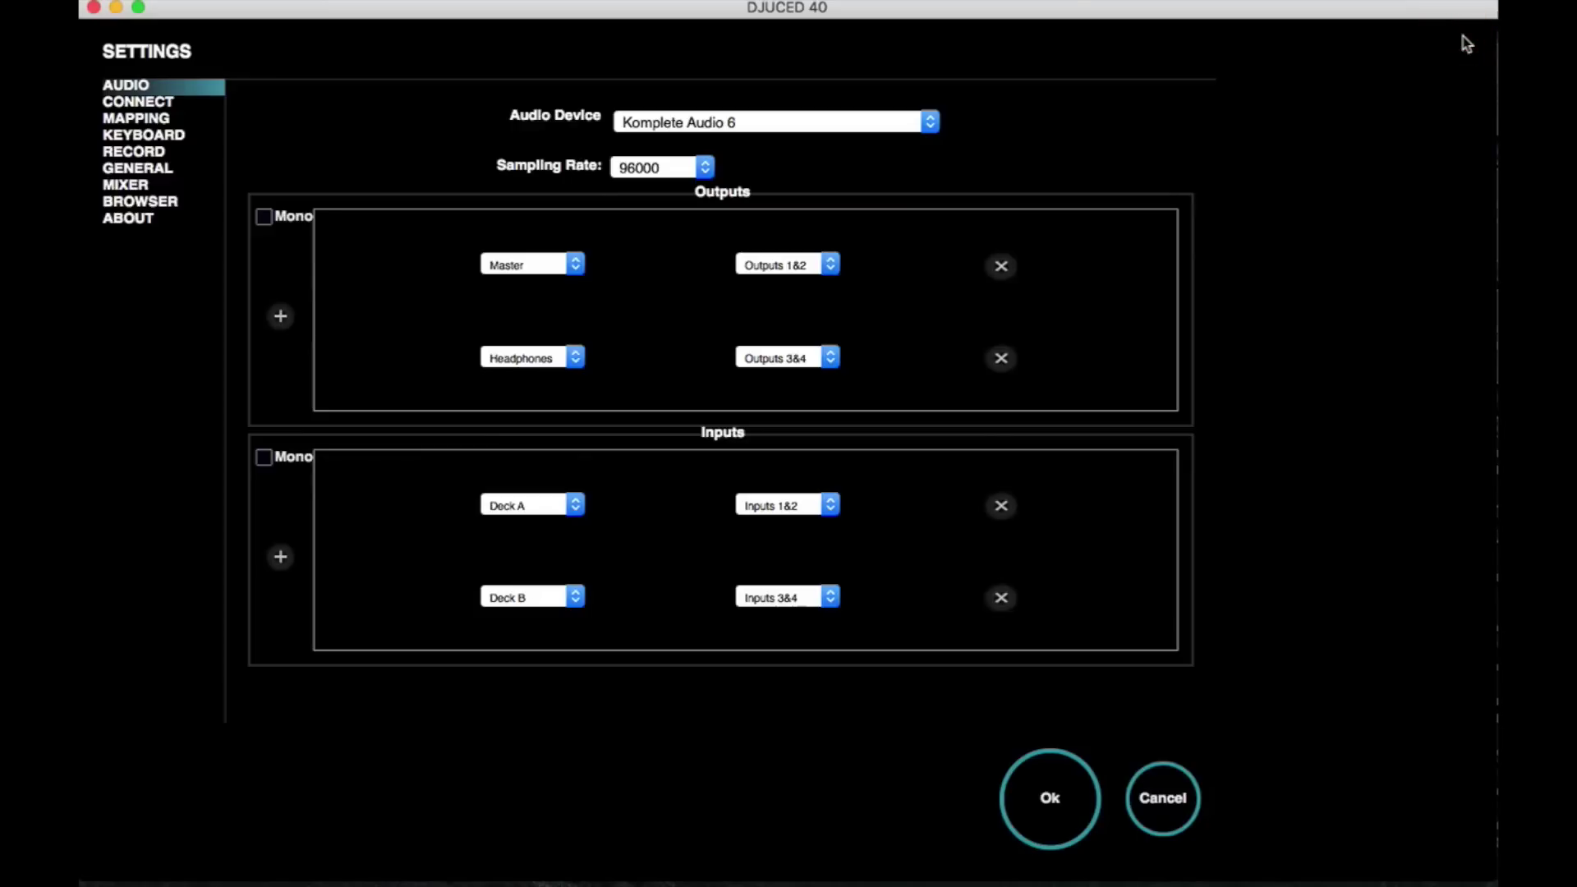
left_click(131, 184)
left_click(523, 386)
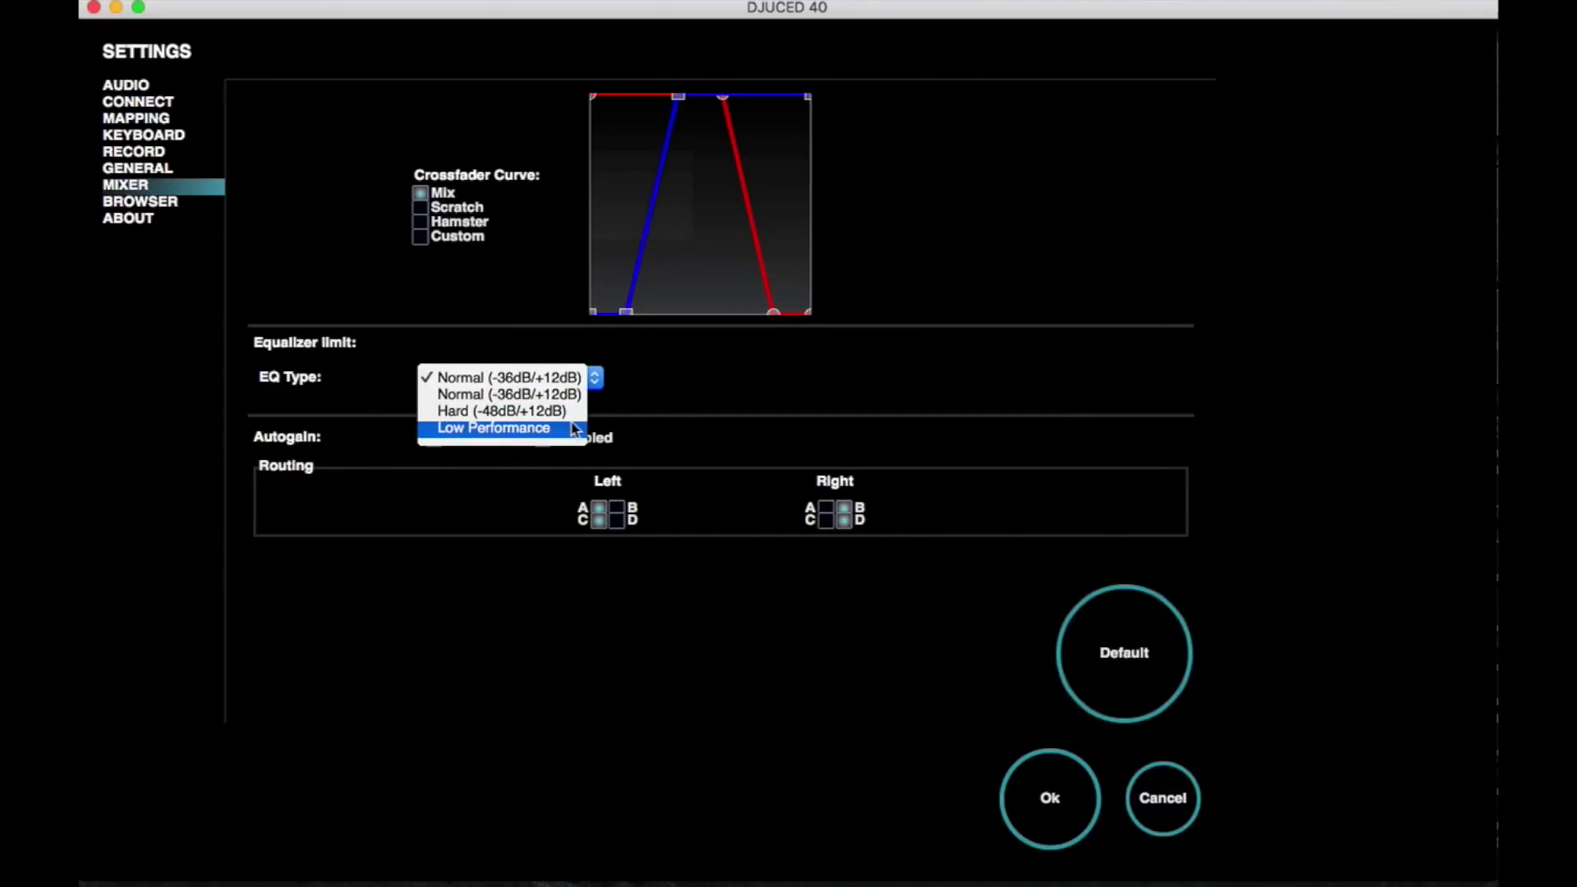
left_click(690, 386)
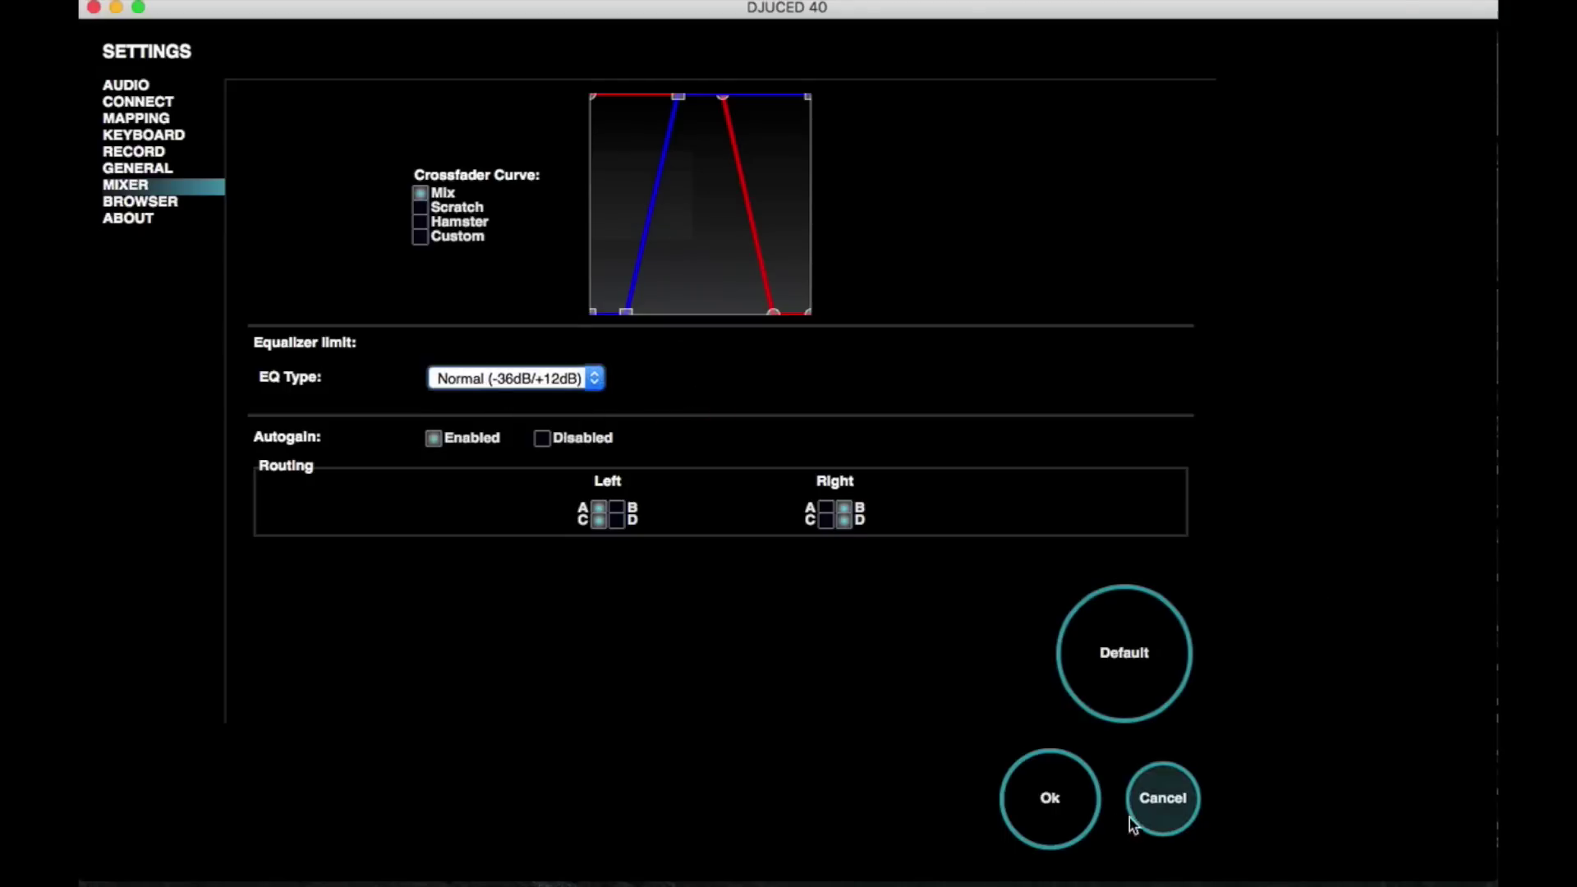
left_click(1059, 799)
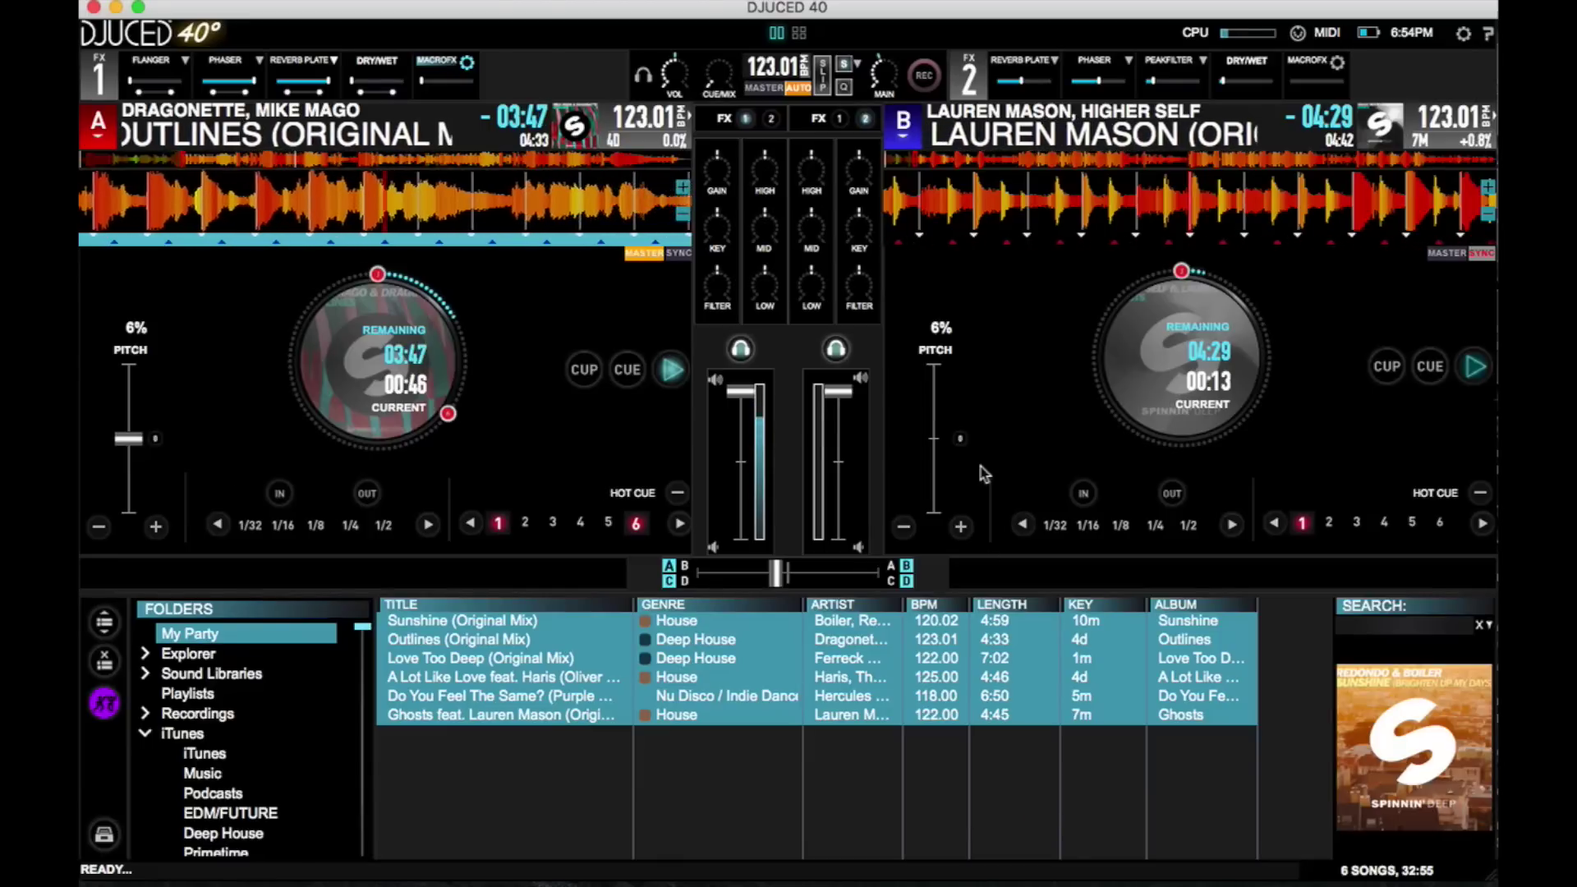
Step: Set the waveform color to X-Ray in the general settings
left_click(1463, 33)
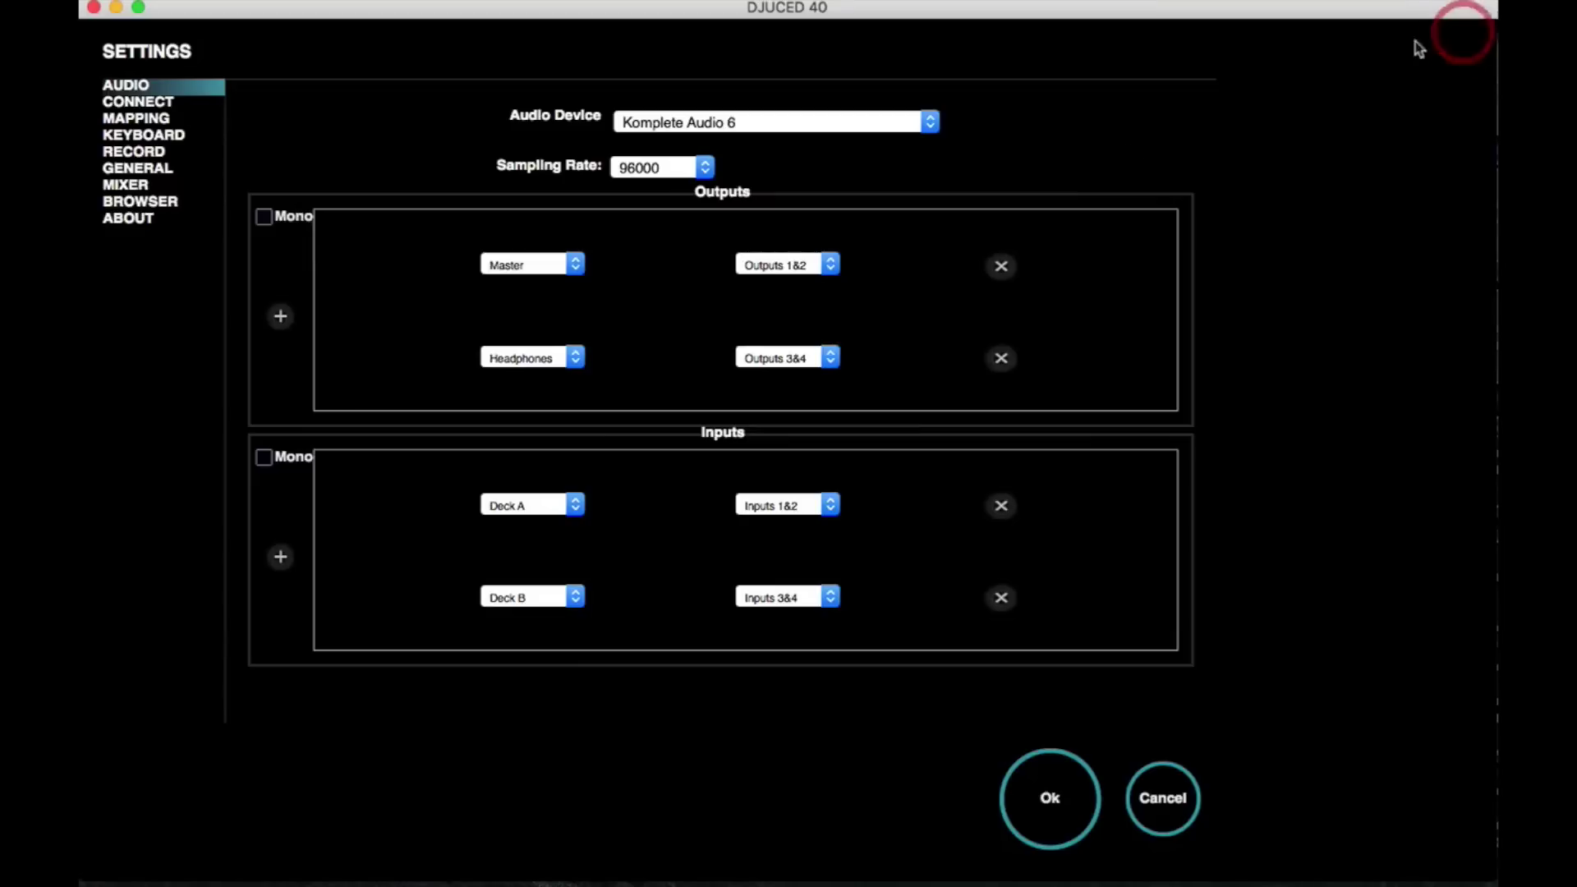
left_click(156, 169)
left_click(337, 564)
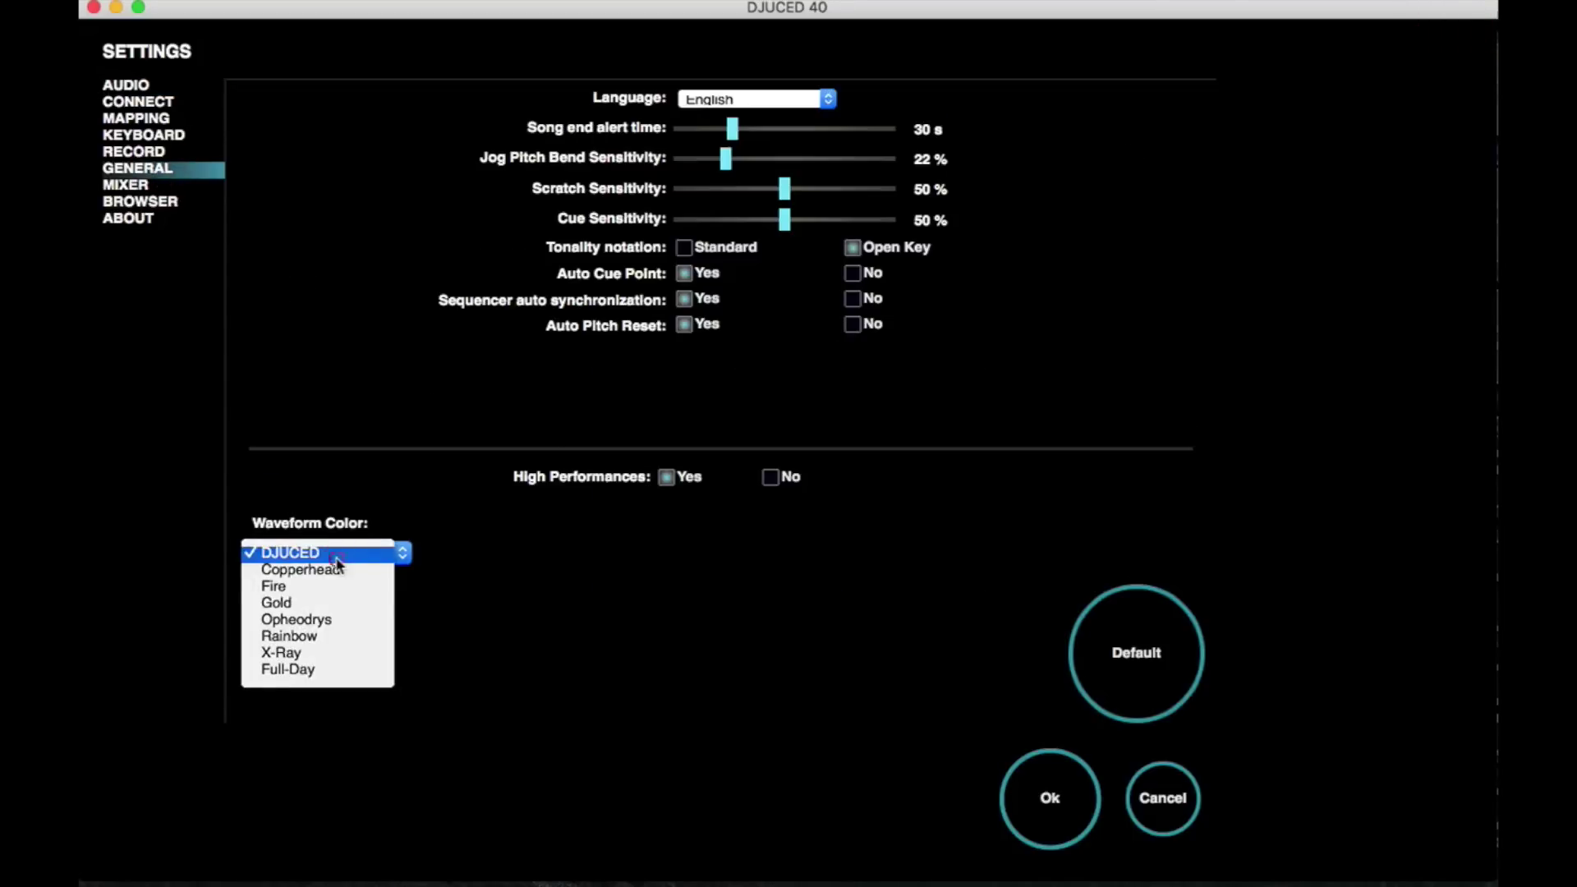
left_click(351, 653)
left_click(1135, 819)
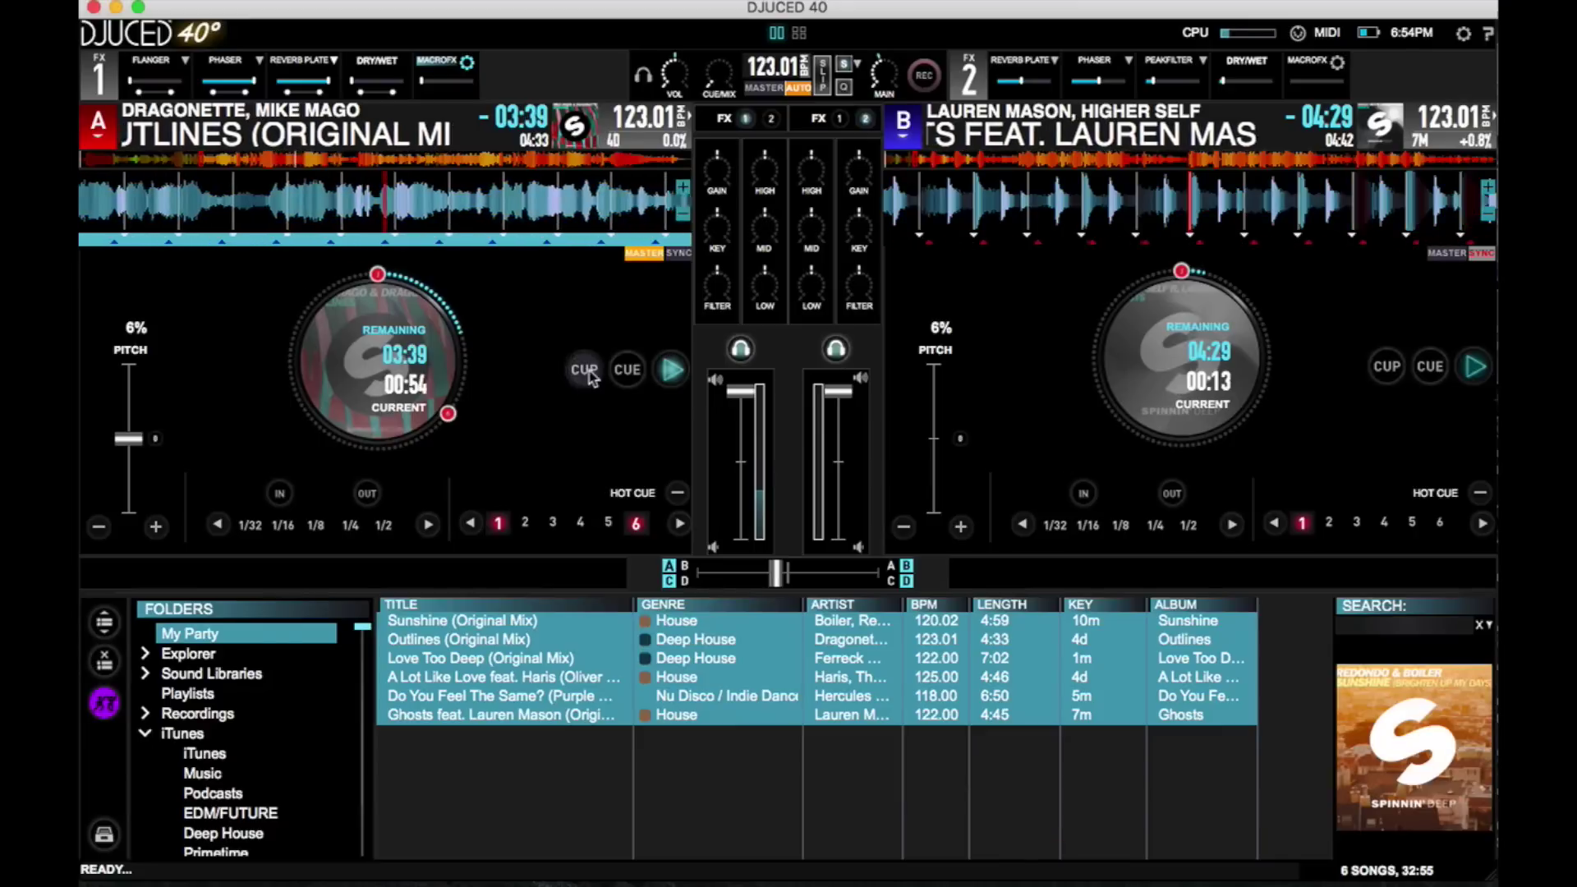
Step: Set the waveform color to Opheodrys in the general settings
left_click(1463, 33)
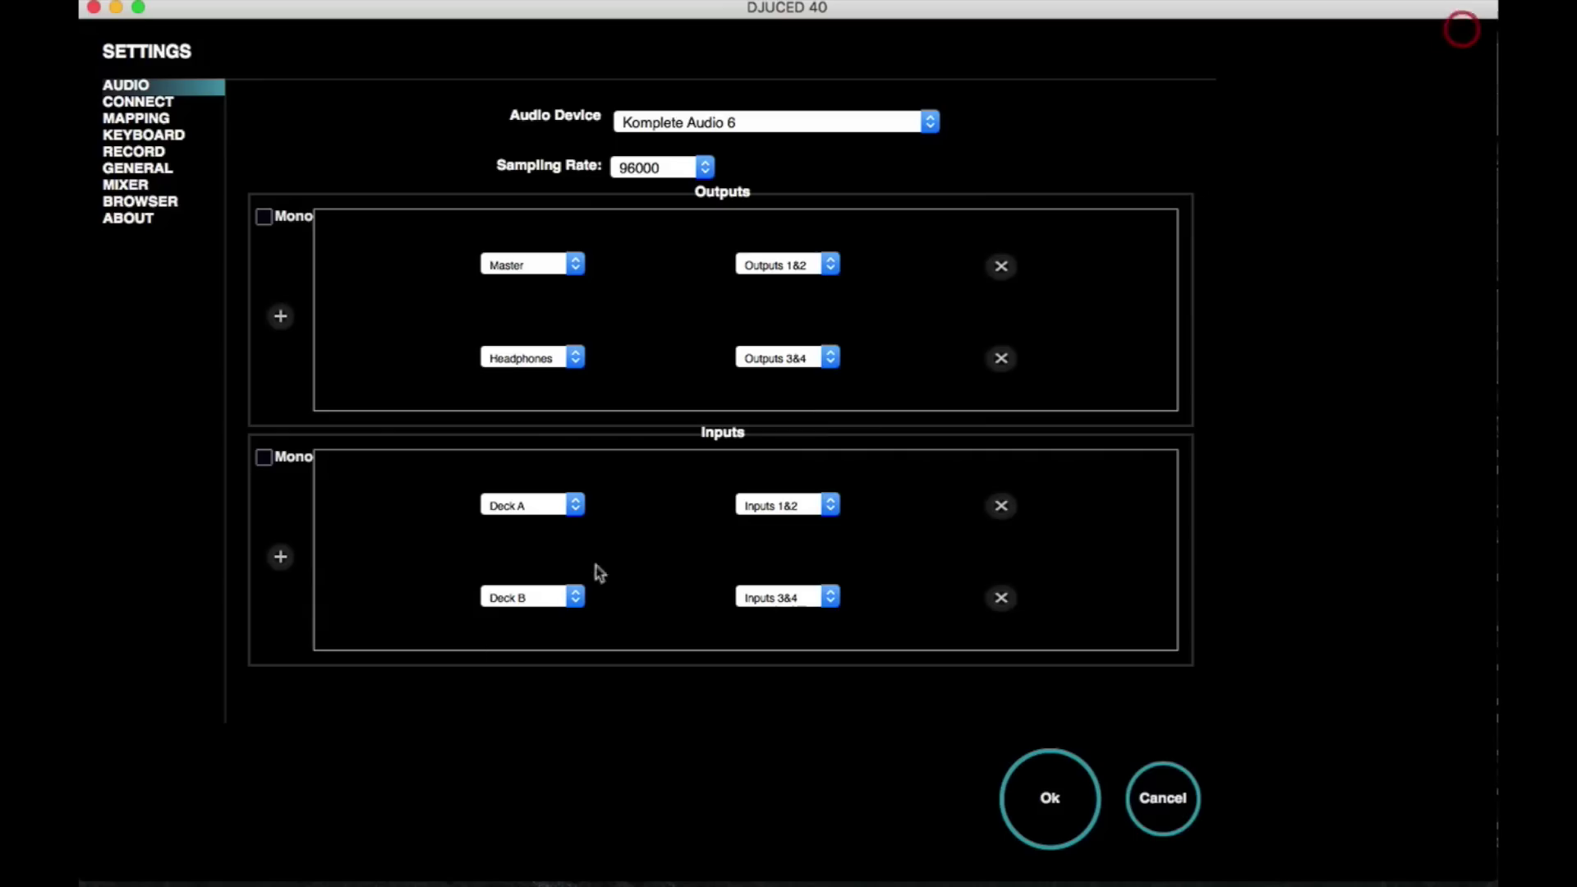
left_click(139, 169)
left_click(340, 553)
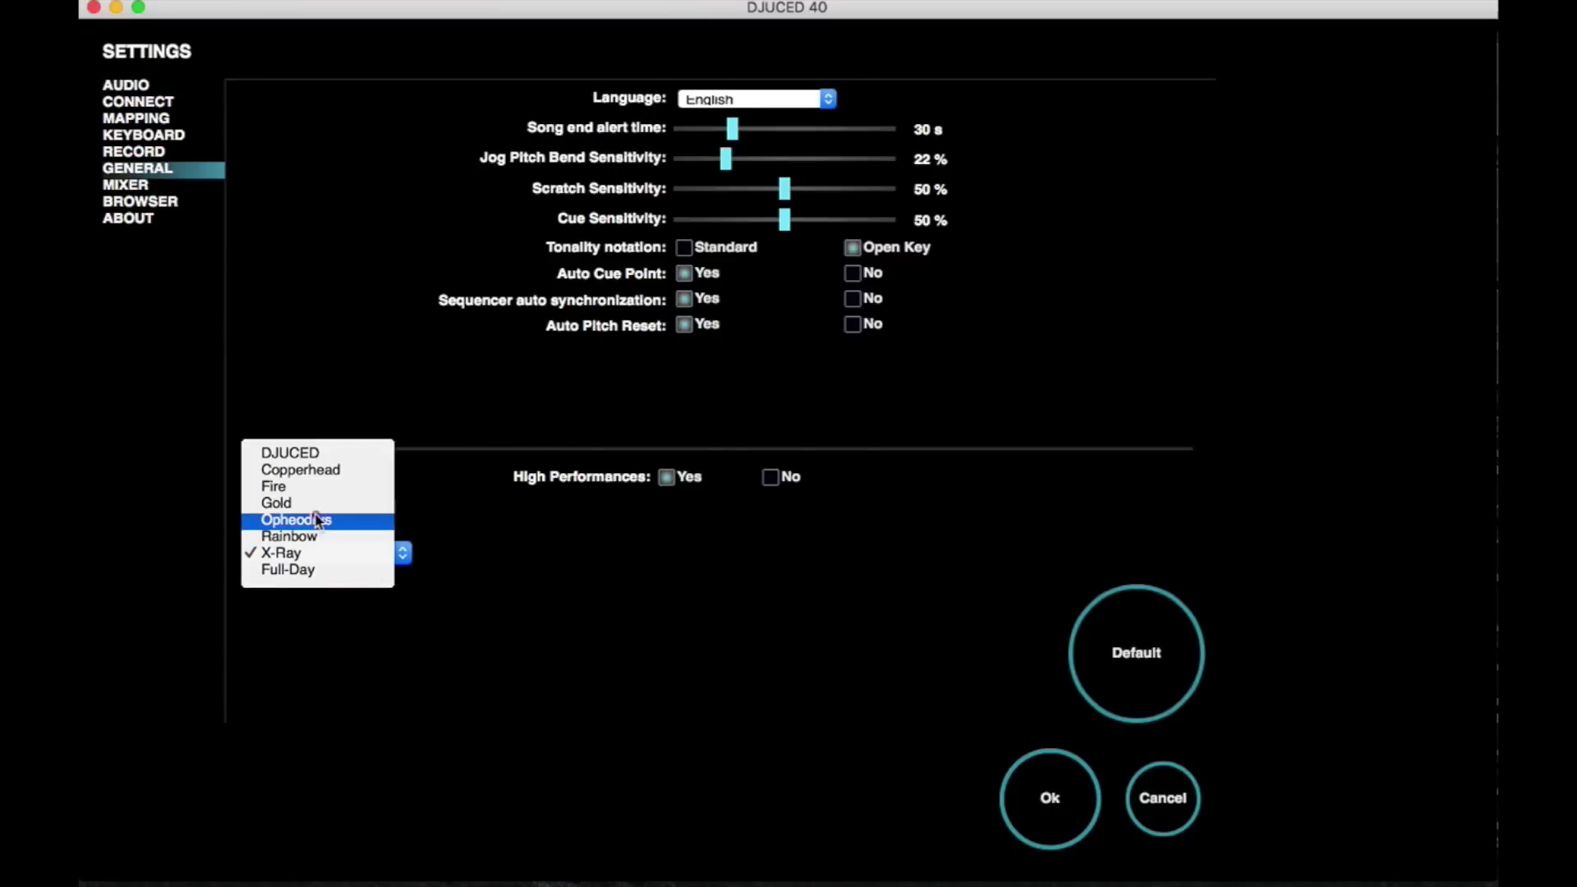
left_click(317, 520)
left_click(1049, 798)
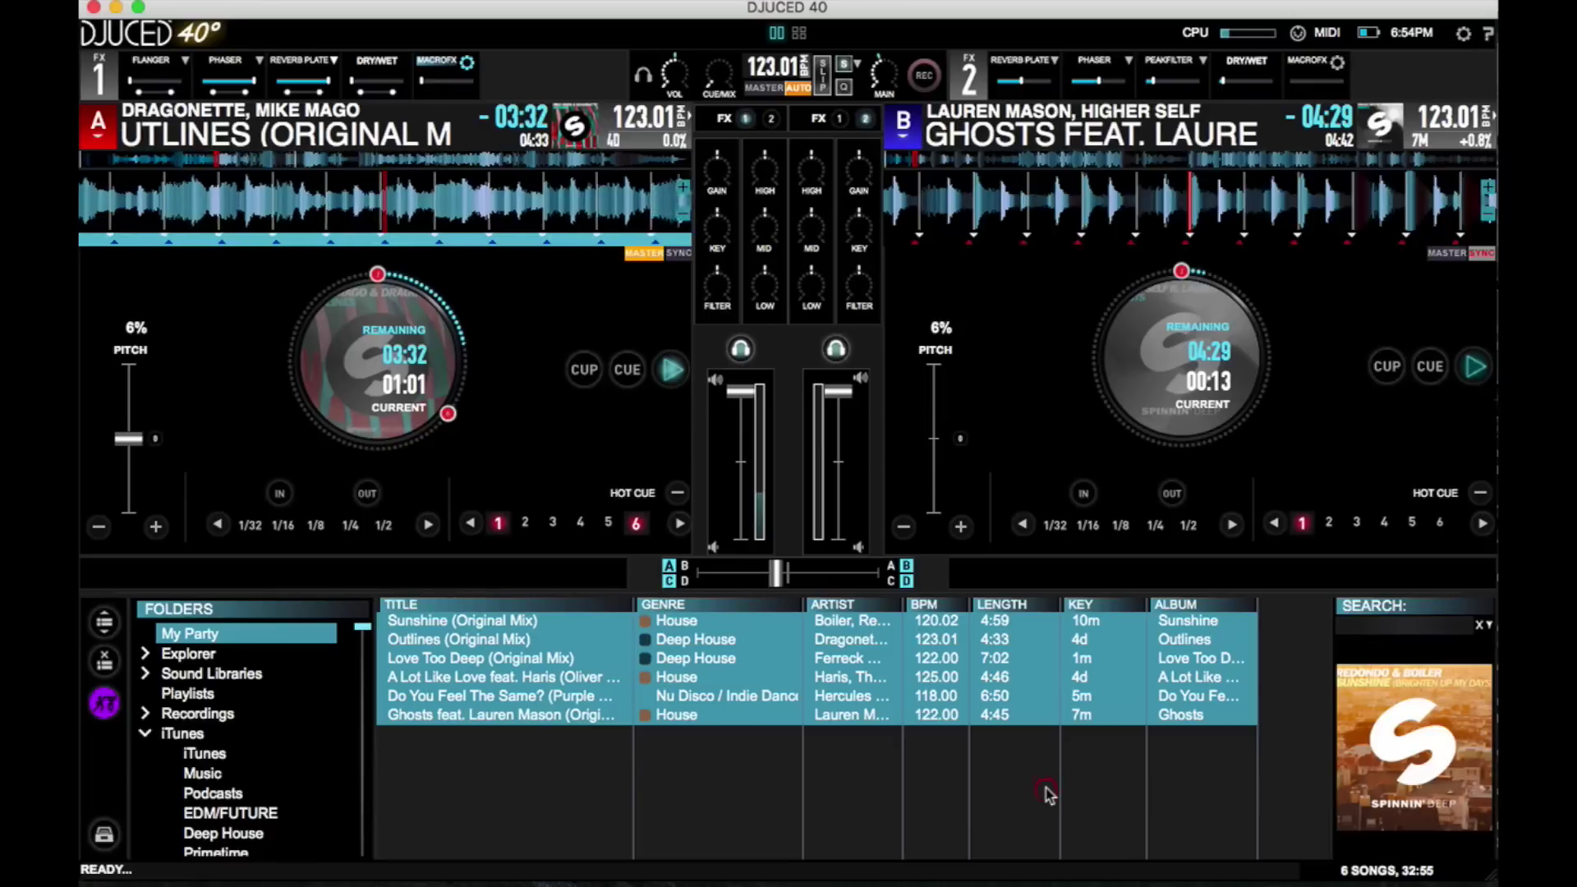
Step: Set the waveform color to Copperhead in the general settings
left_click(1466, 33)
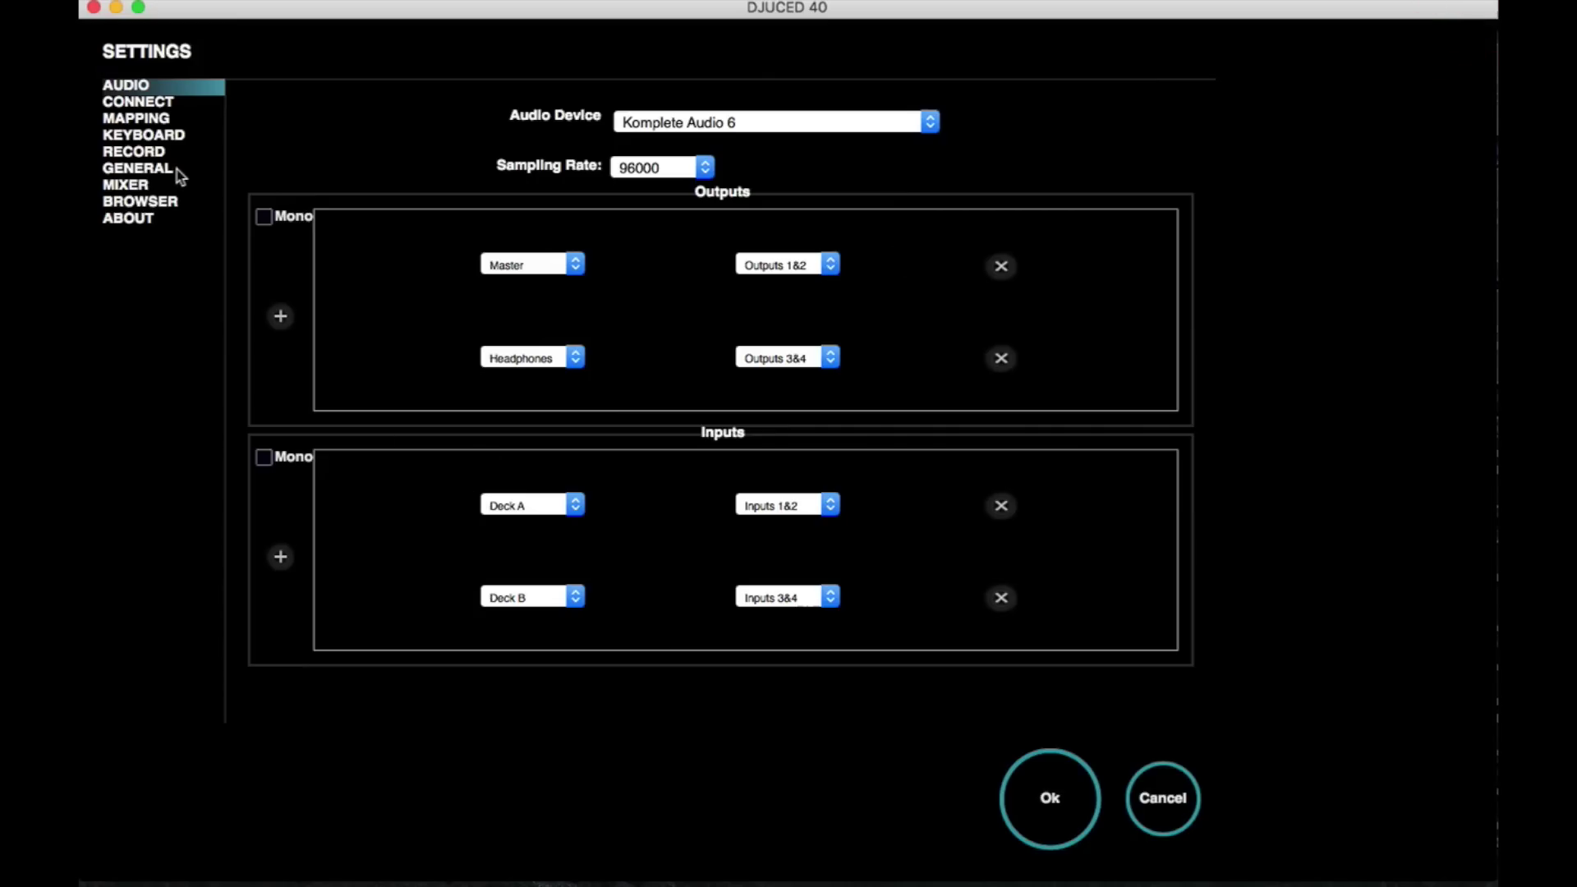
left_click(150, 173)
left_click(333, 557)
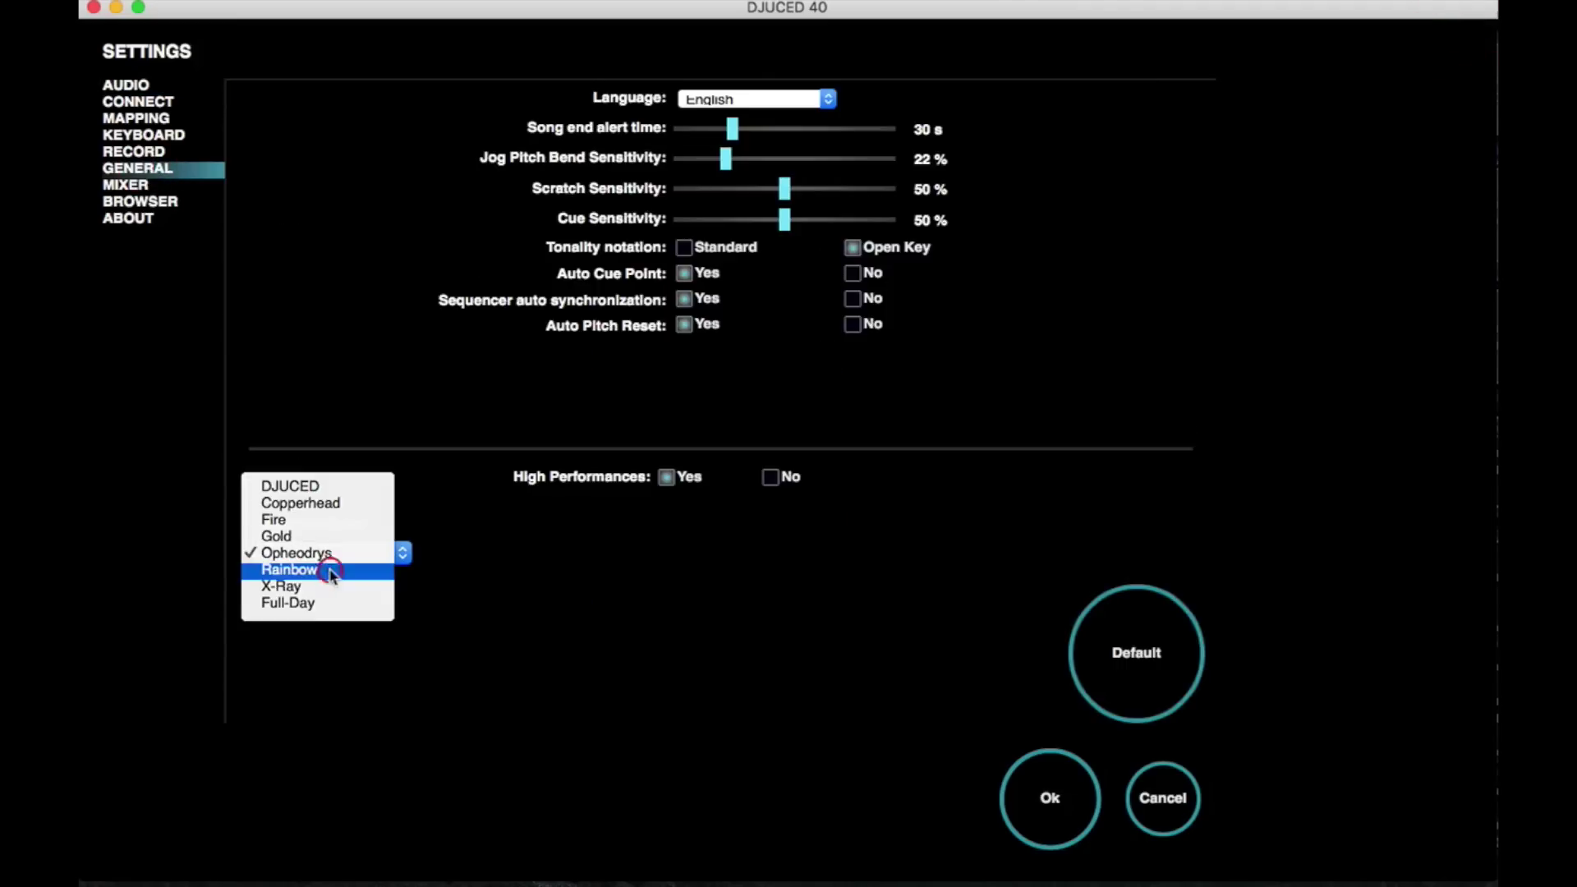
left_click(300, 501)
left_click(1050, 797)
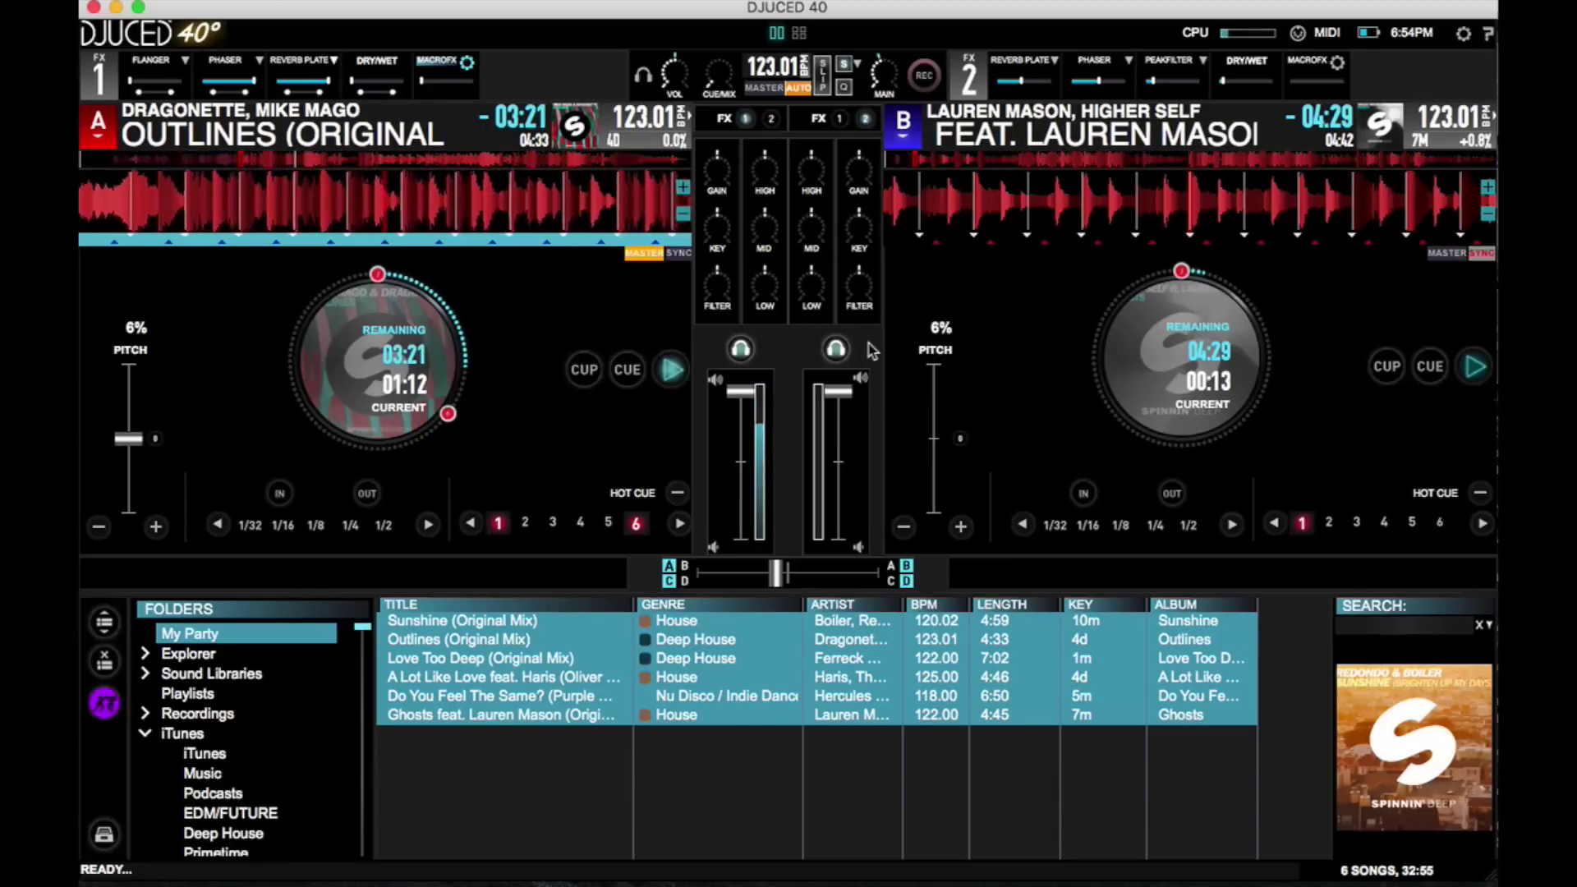
Step: Switch to the four-deck layout and try out the Core Drums and Core Bass samples on deck C
key("shift+a")
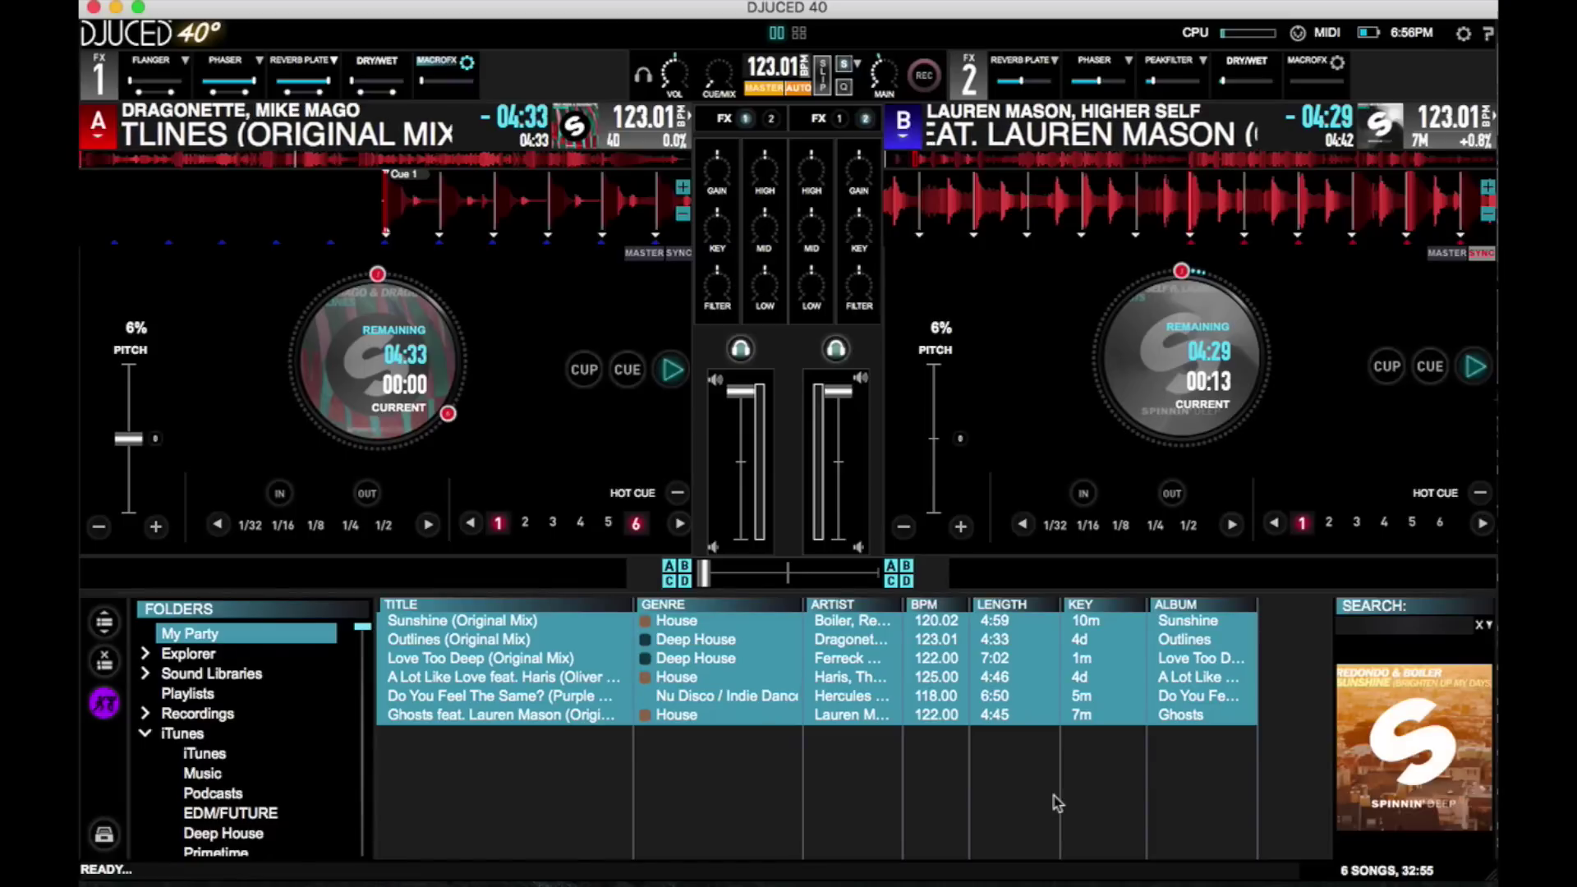
left_click(800, 33)
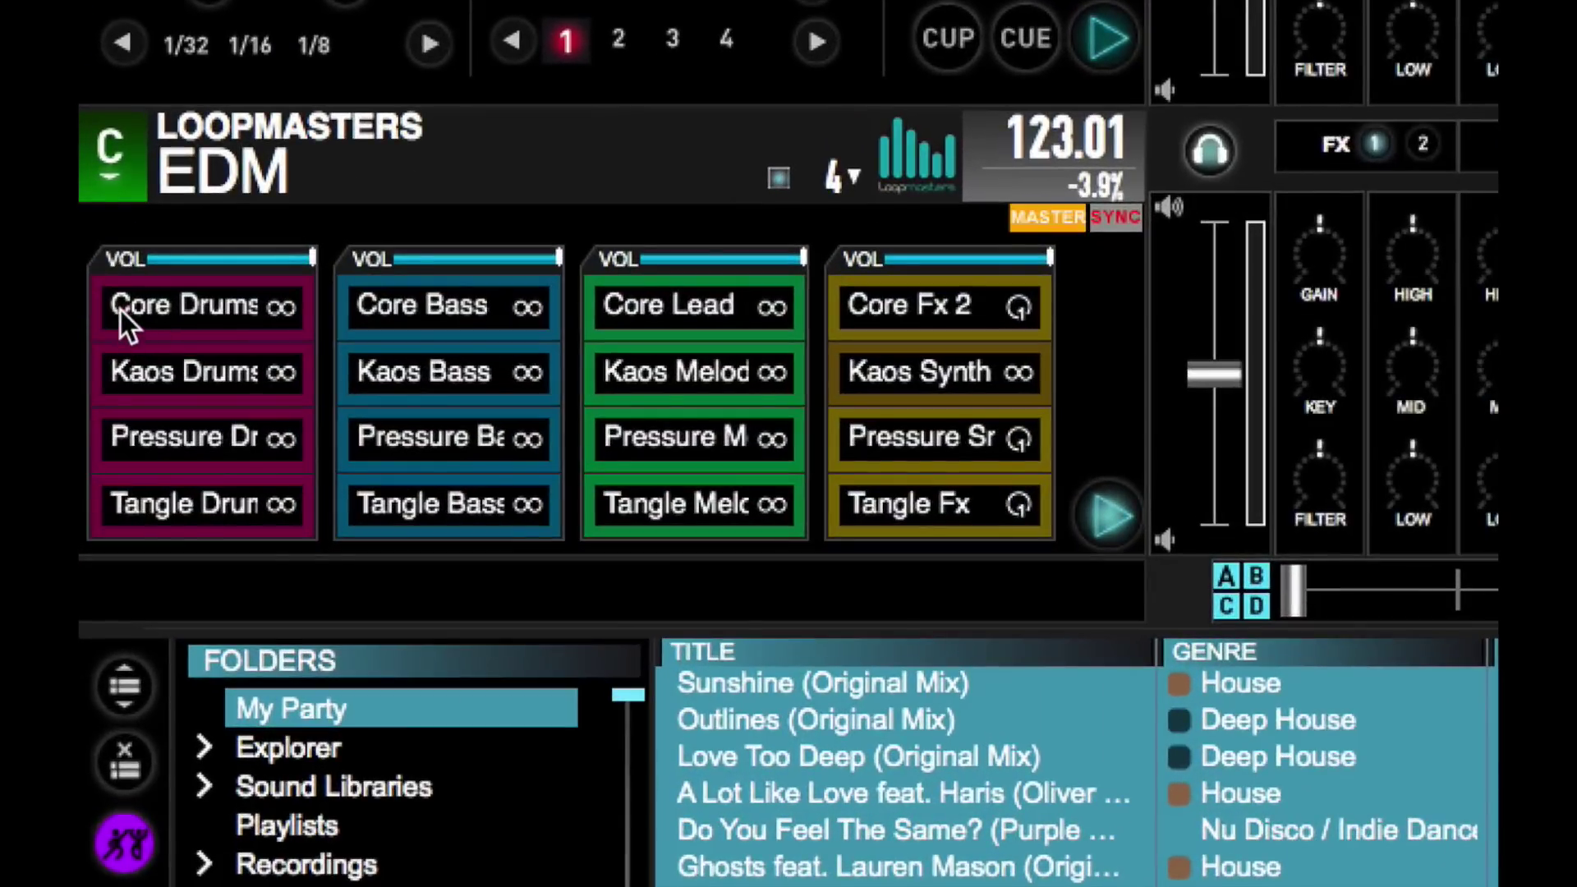
left_click(121, 311)
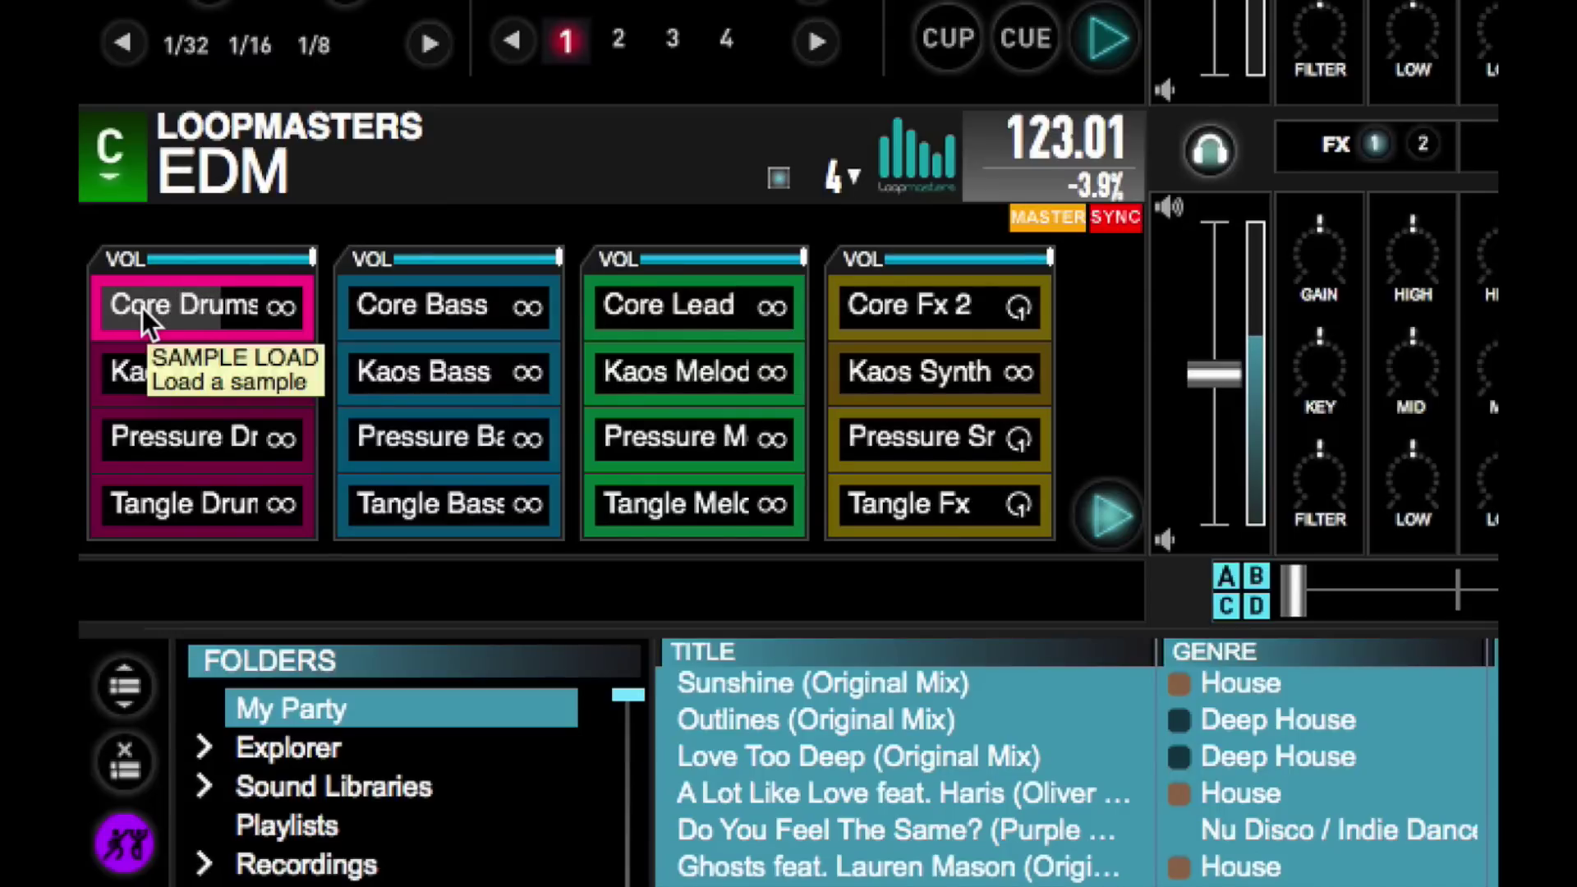
left_click(371, 302)
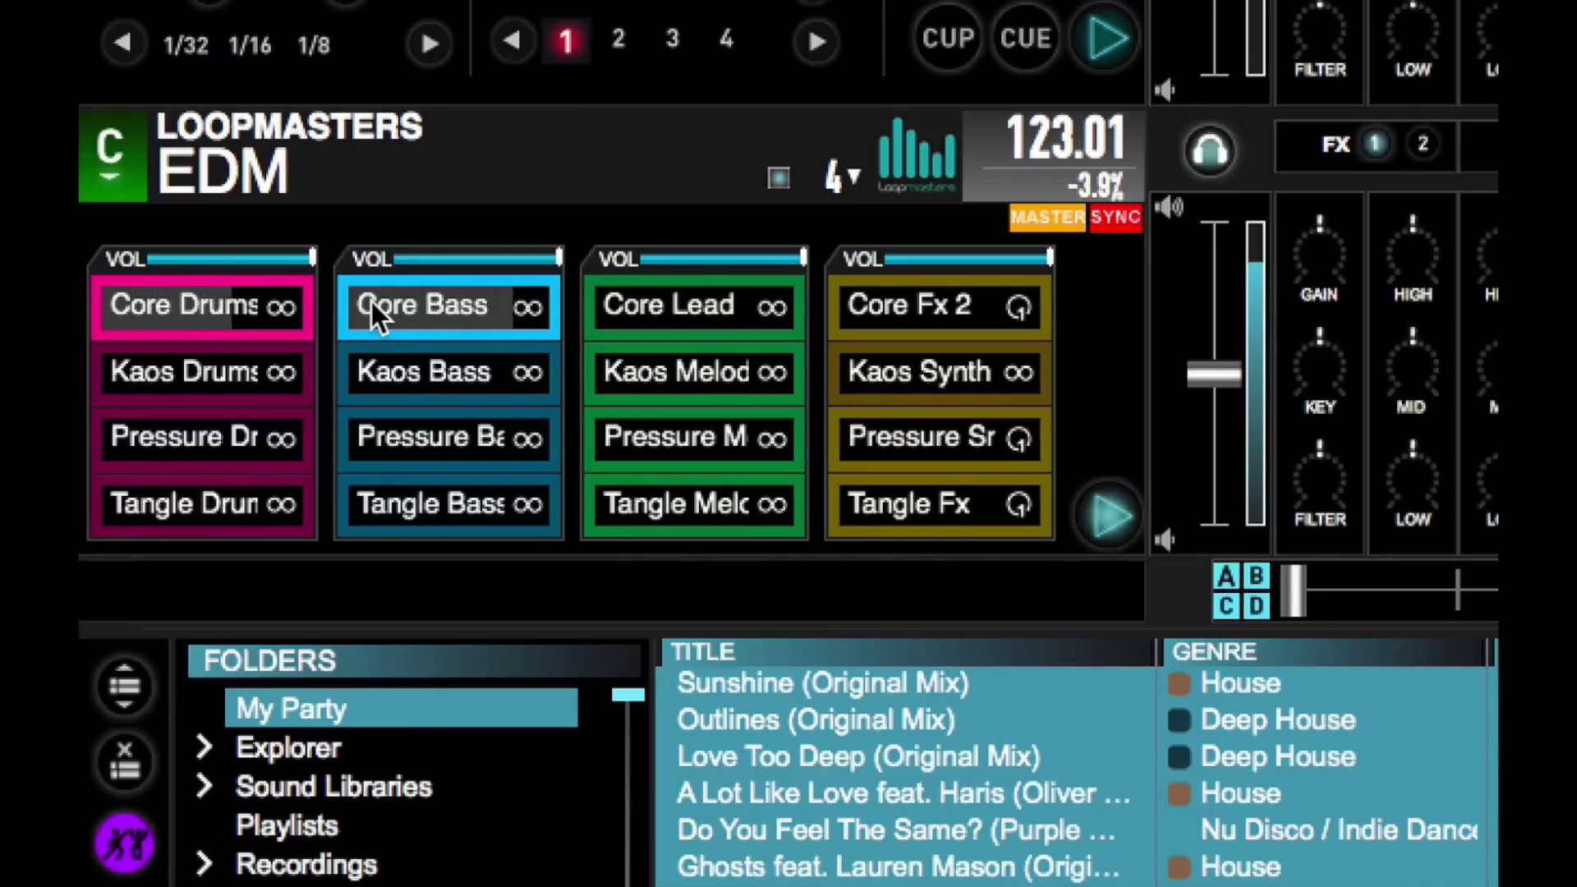
key("space")
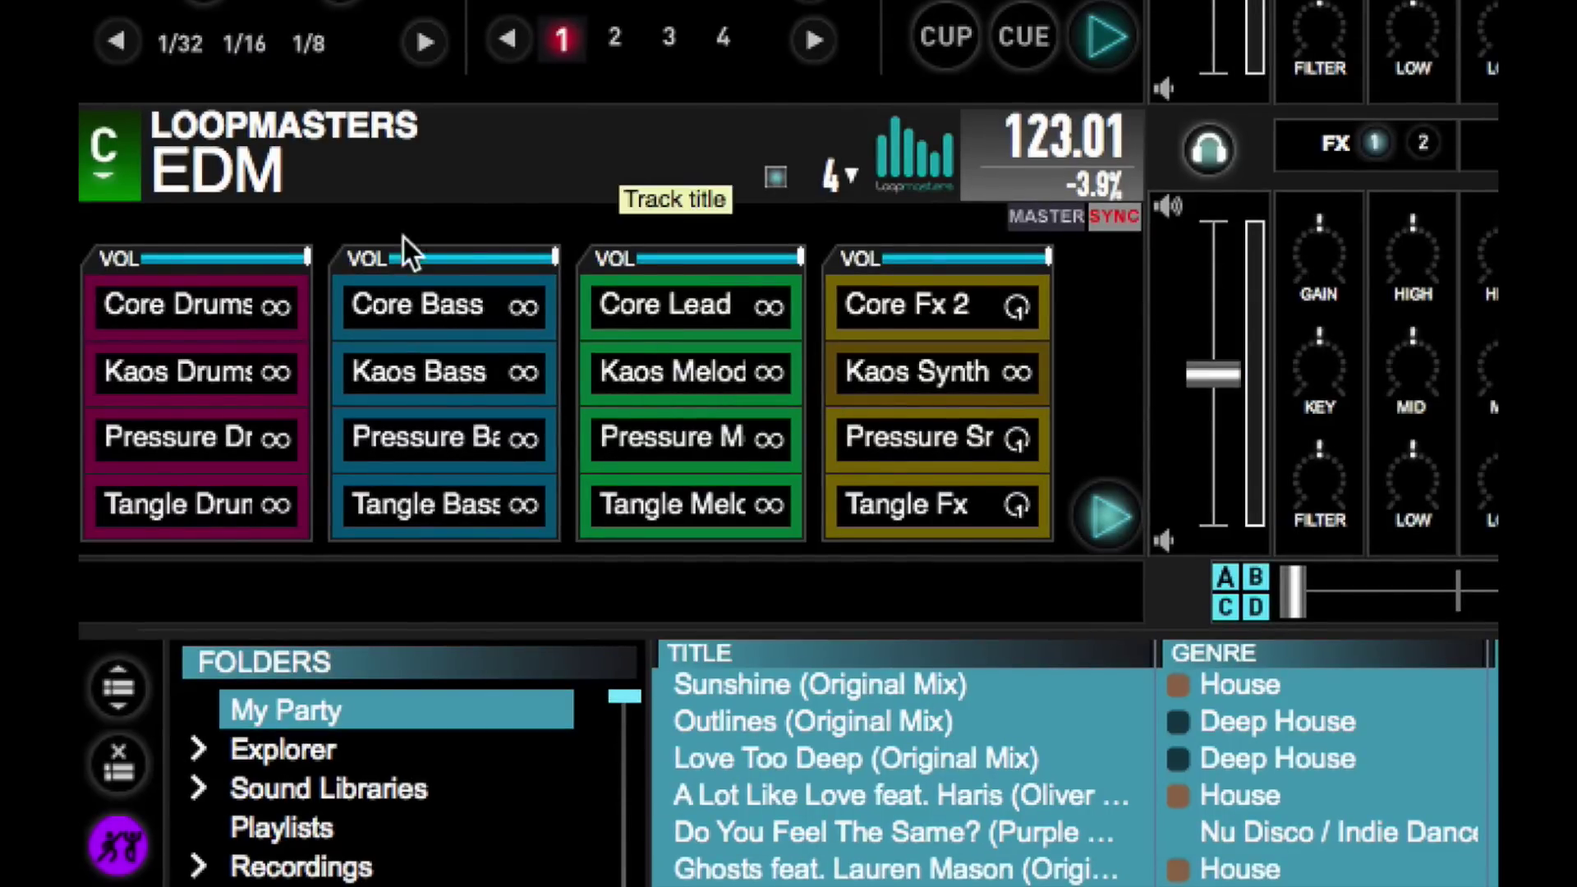
Step: Play further samples from deck C's EDM pack and bring the lead and bass column volumes to full
left_click(232, 421)
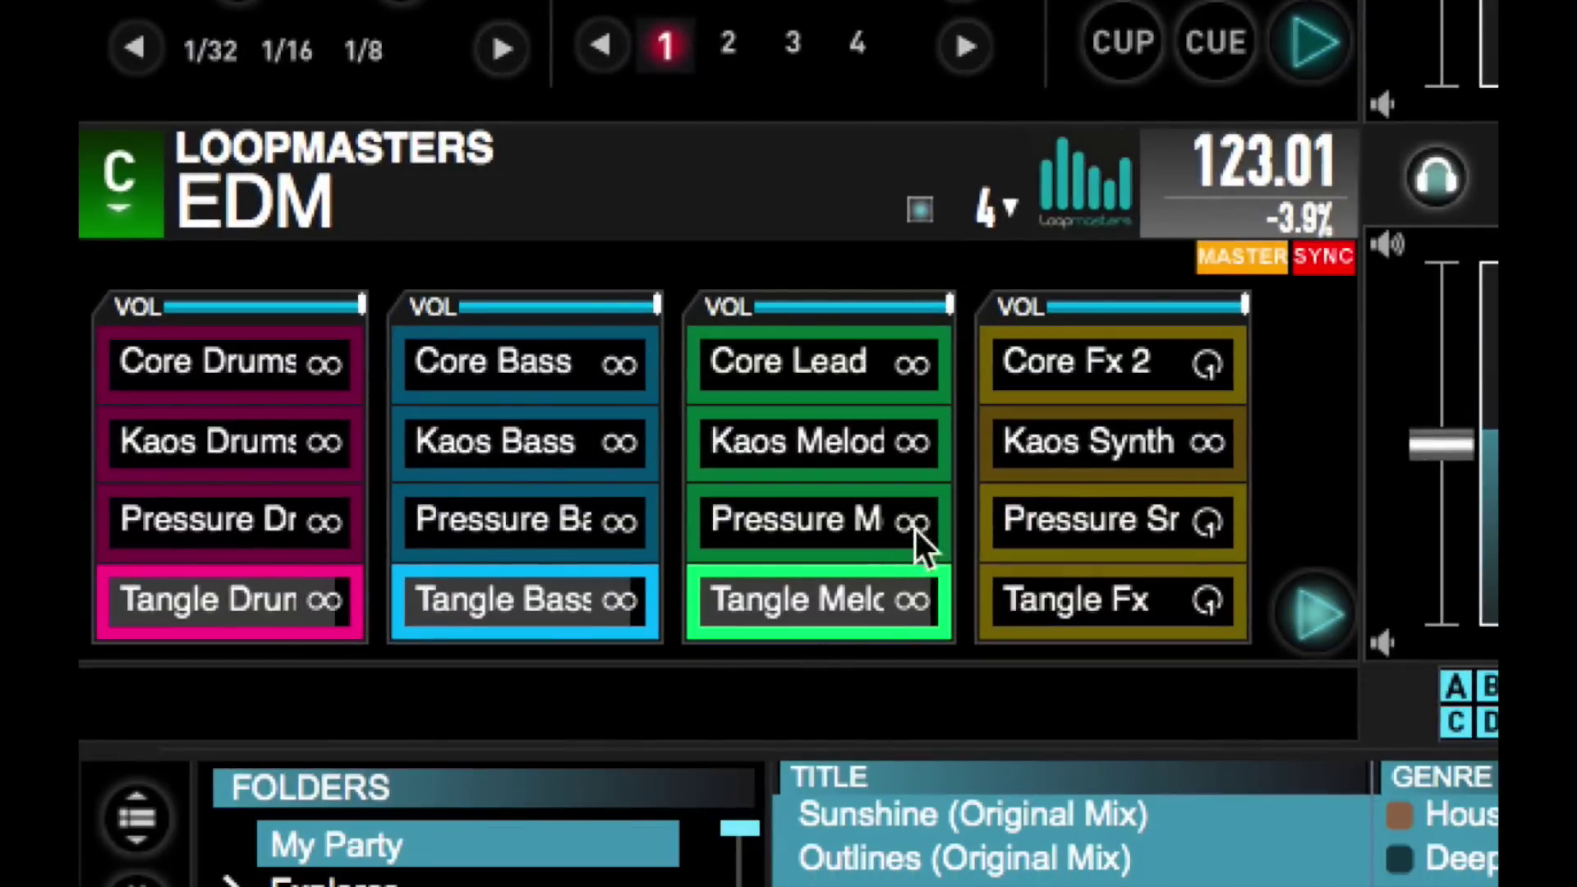
mouse_move(946, 304)
left_mouse_down()
mouse_move(751, 308)
mouse_move(772, 322)
mouse_move(949, 305)
left_mouse_up()
mouse_move(649, 305)
left_mouse_down()
mouse_move(578, 326)
mouse_move(514, 312)
mouse_move(657, 305)
left_mouse_up()
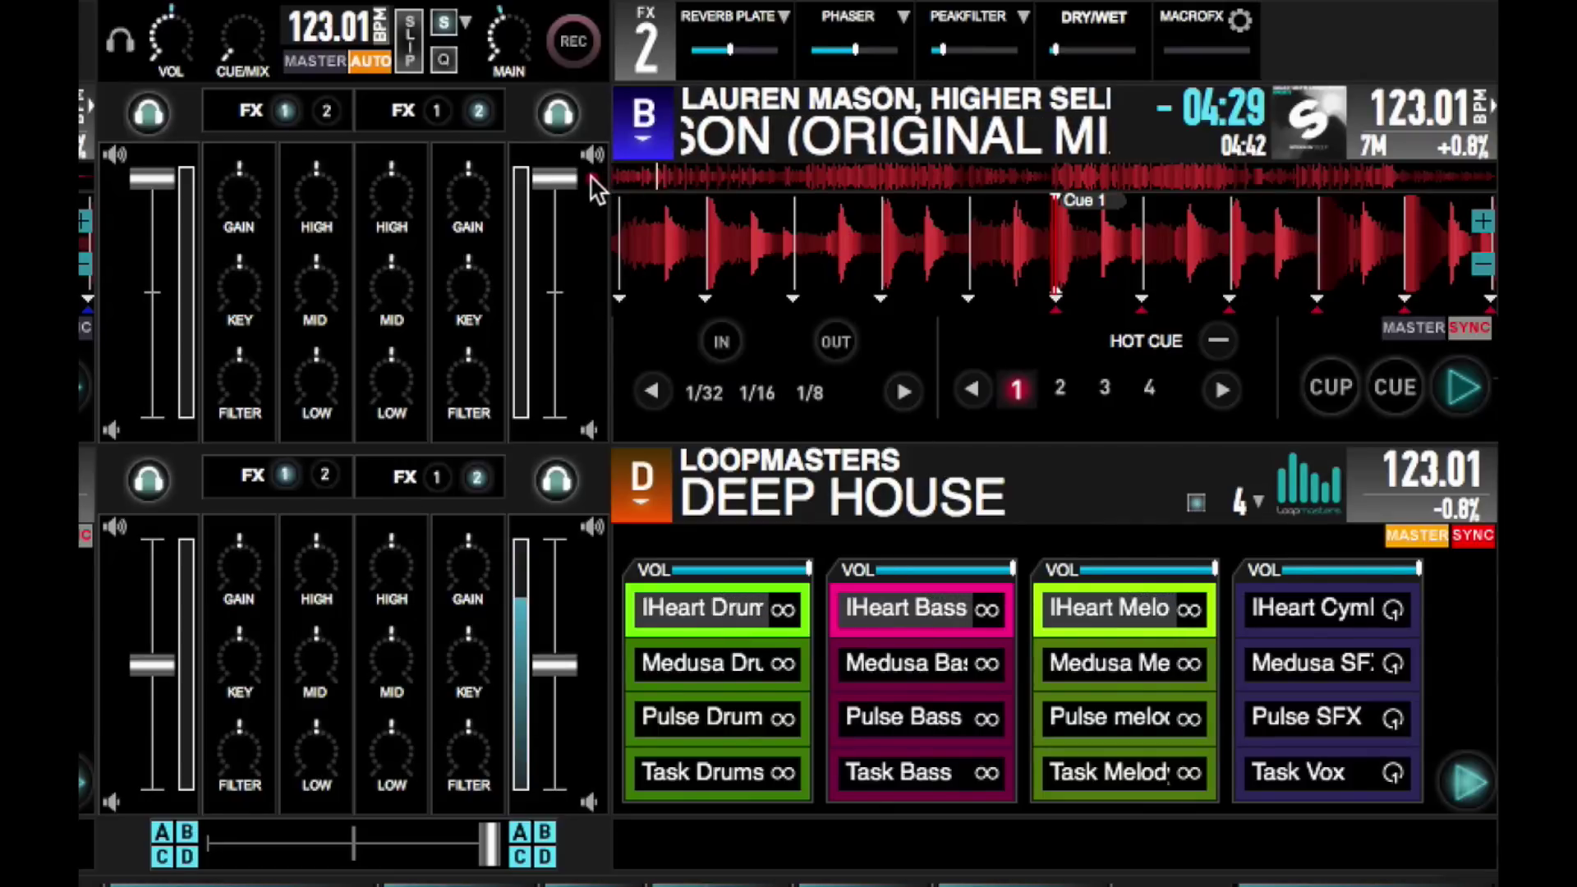
Step: Play deck B's track from its start with a 4-beat loop, layering the Medusa drum and bass samples from deck D
left_click(624, 175)
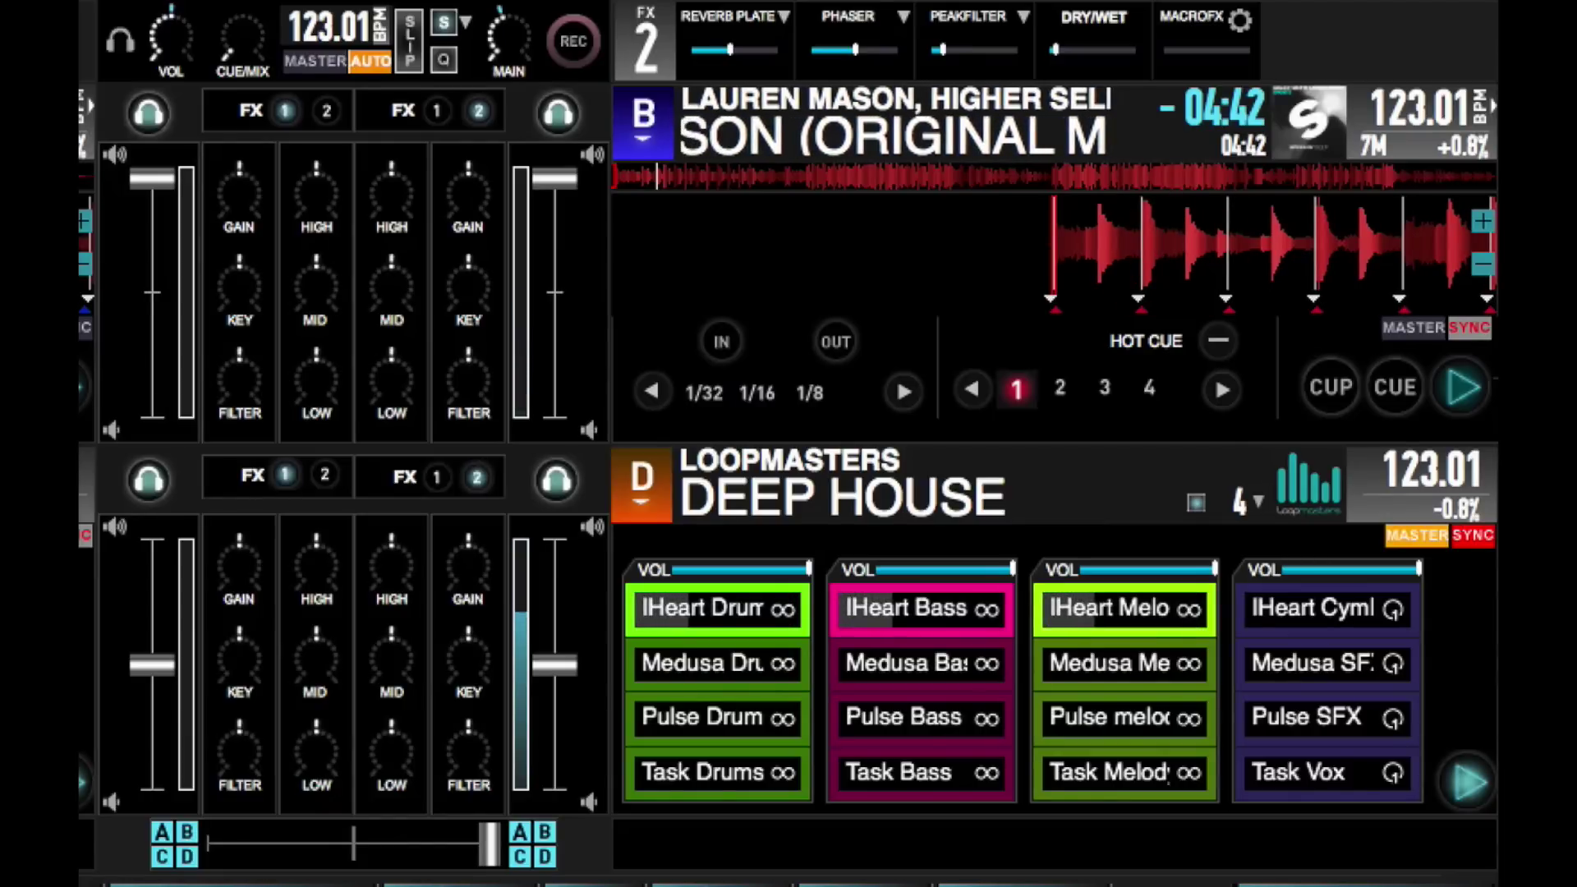
key("space")
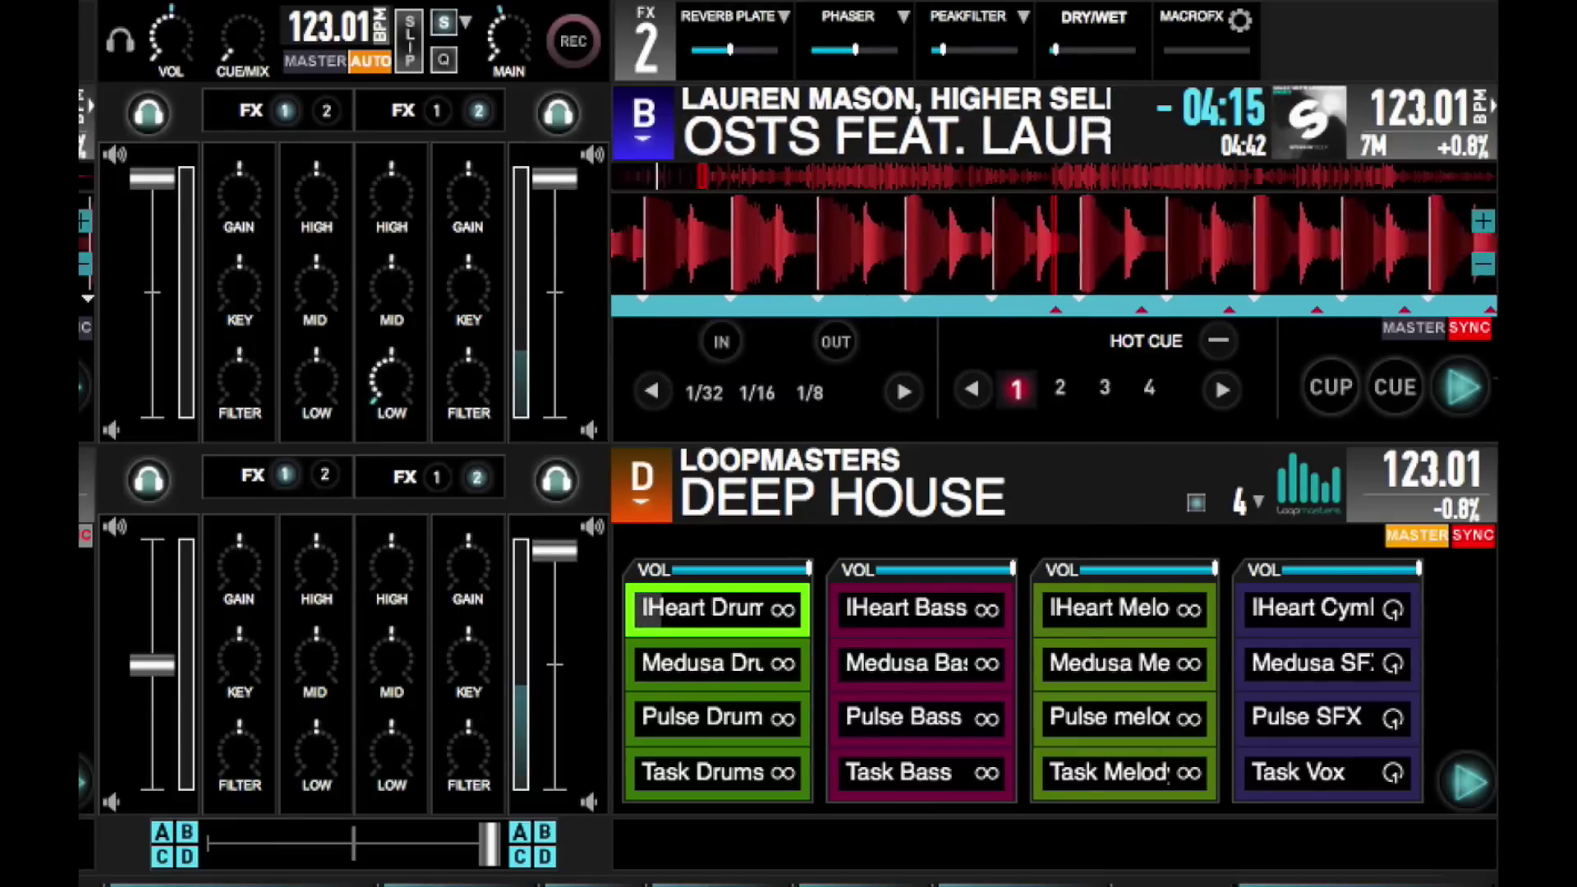
left_click(717, 662)
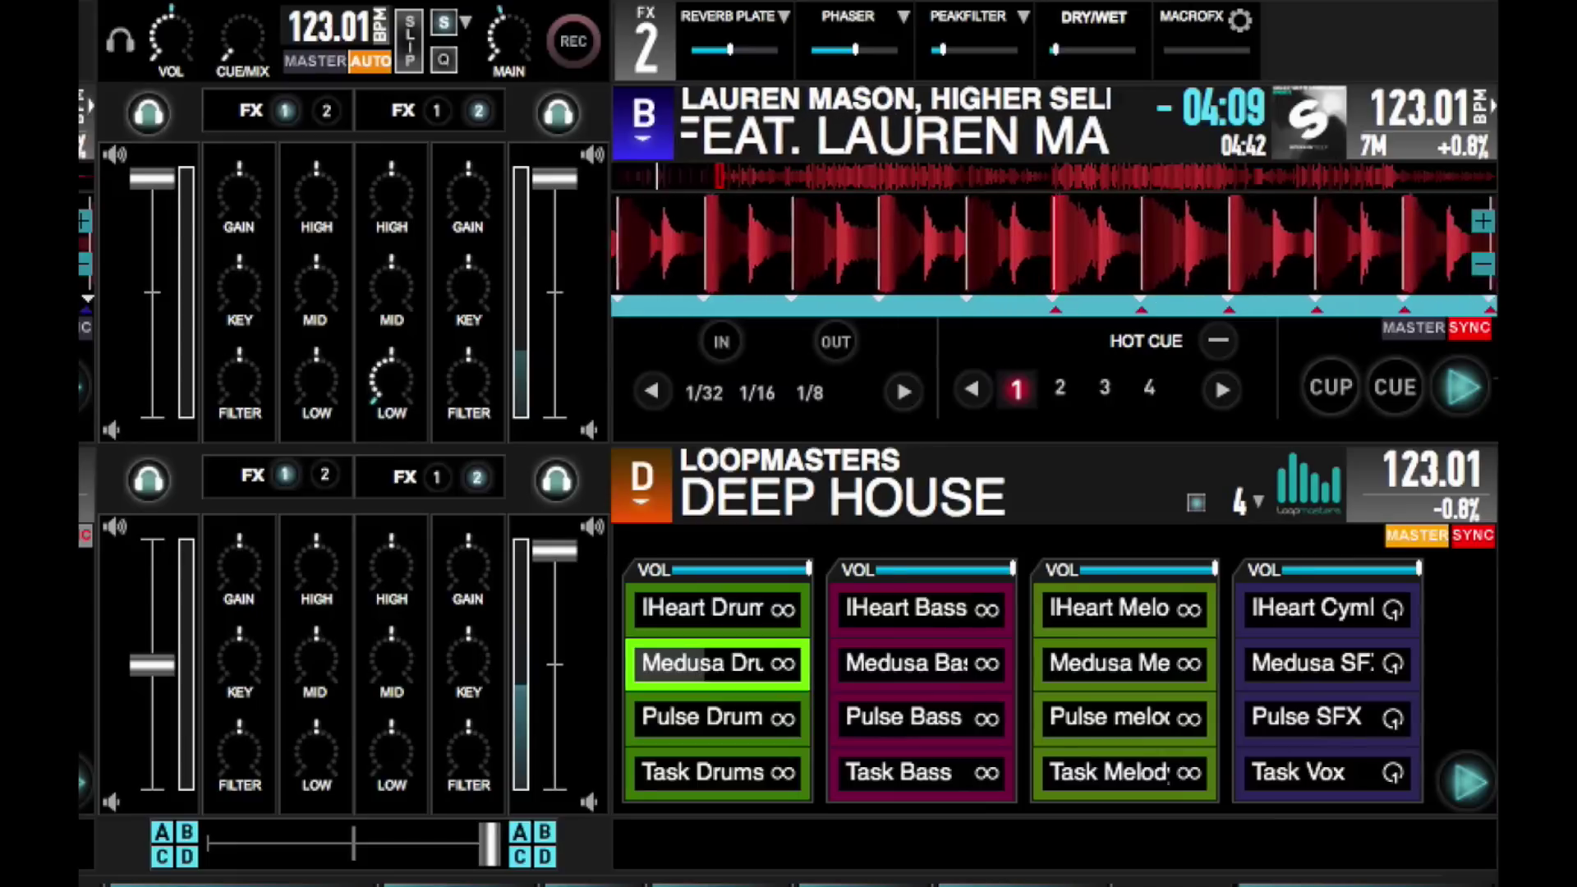
left_click(848, 392)
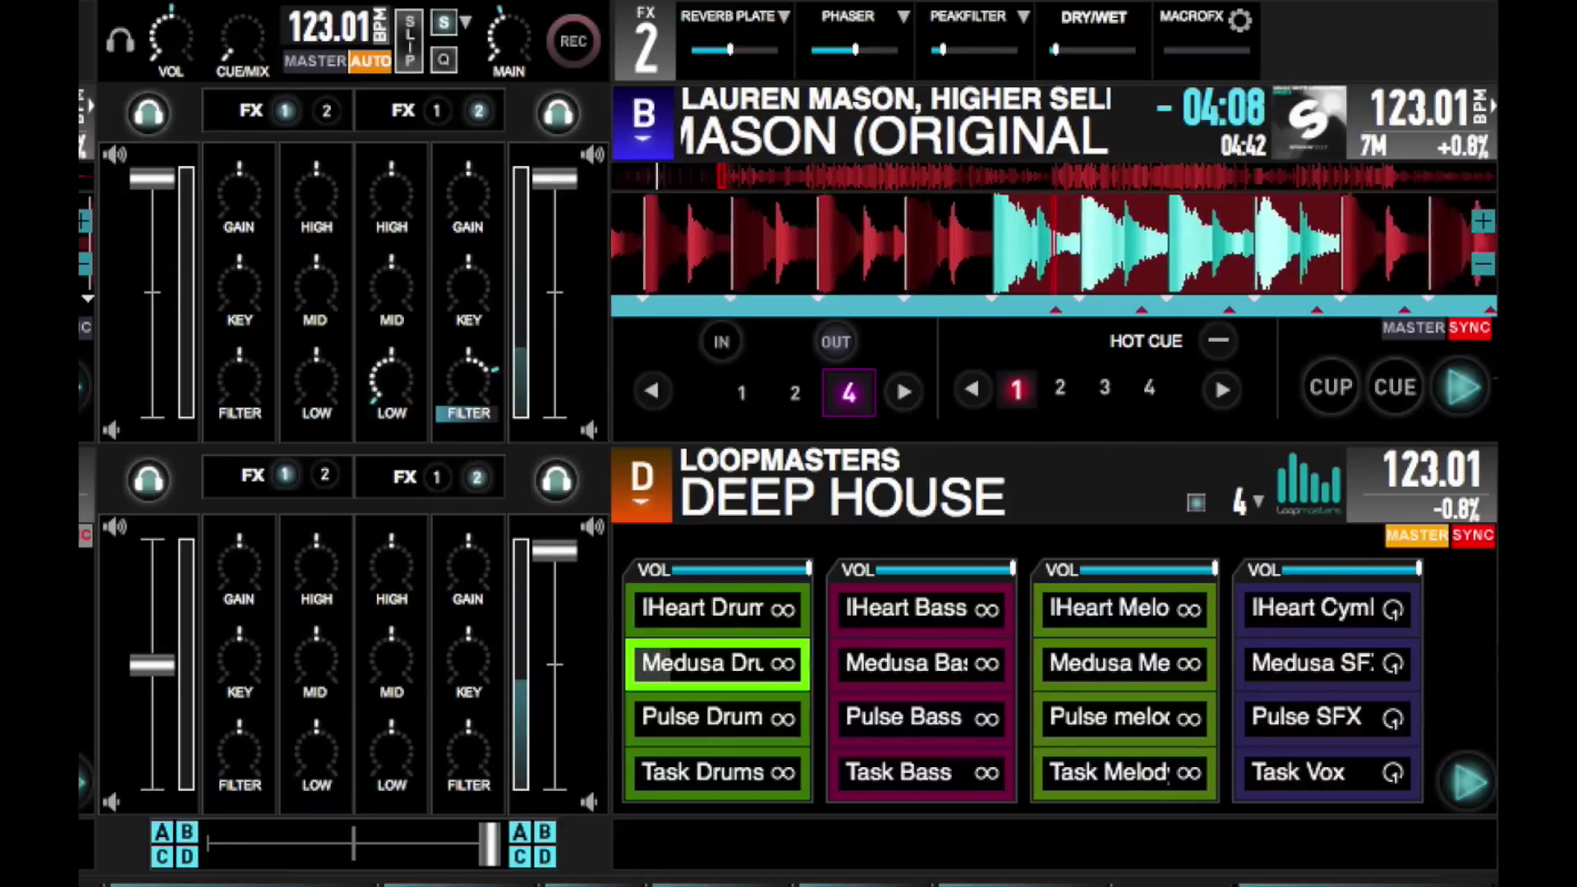
left_click(922, 662)
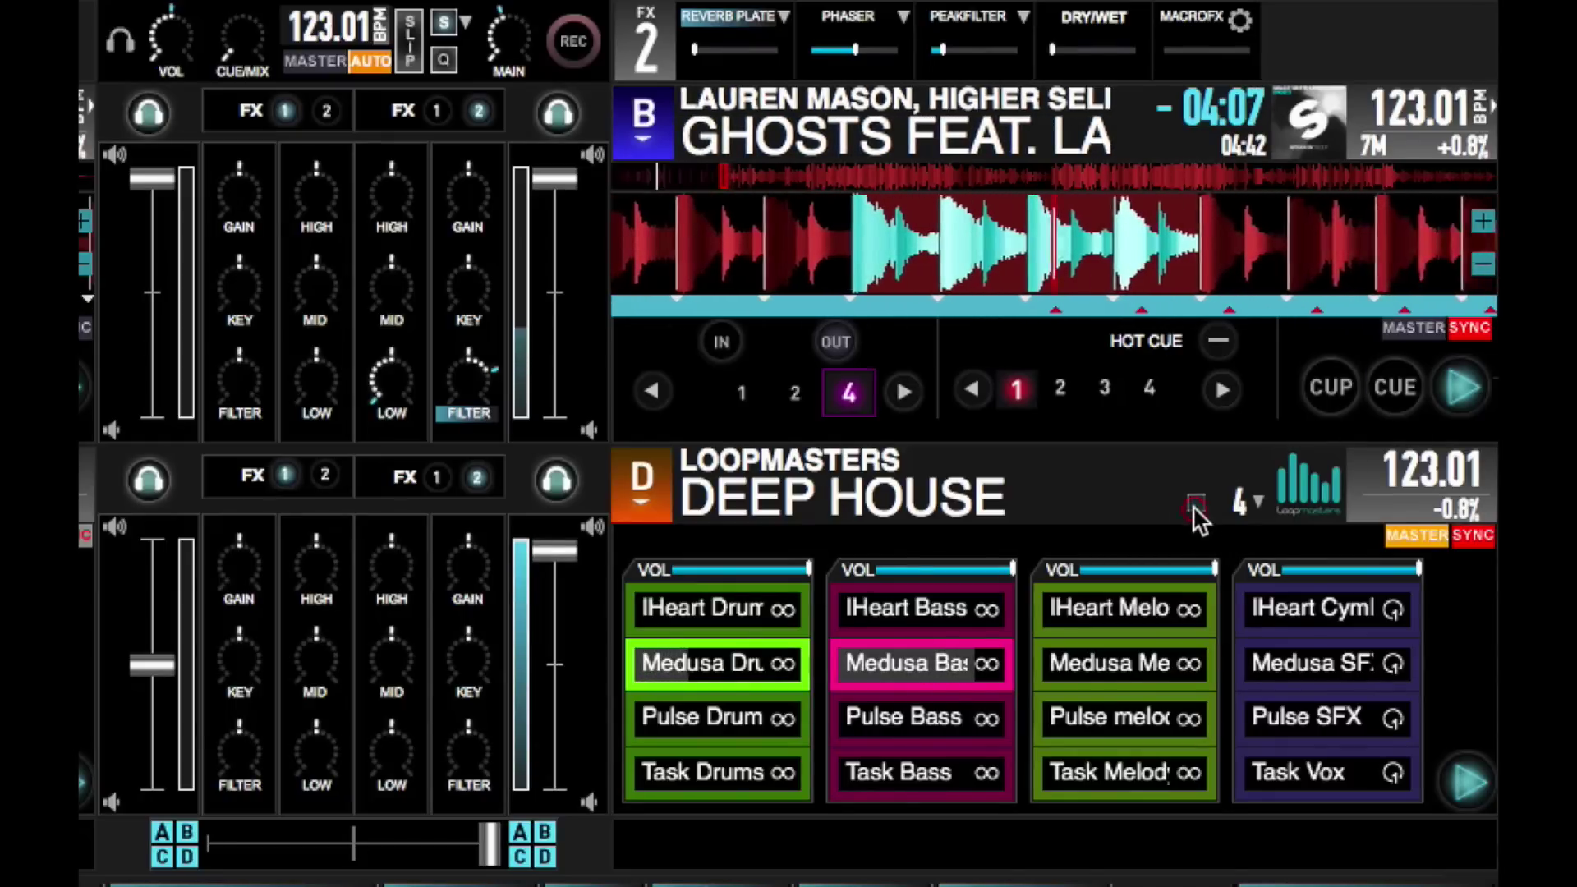
Step: Set the beat value of deck D's sample pack to 1
left_click(1250, 499)
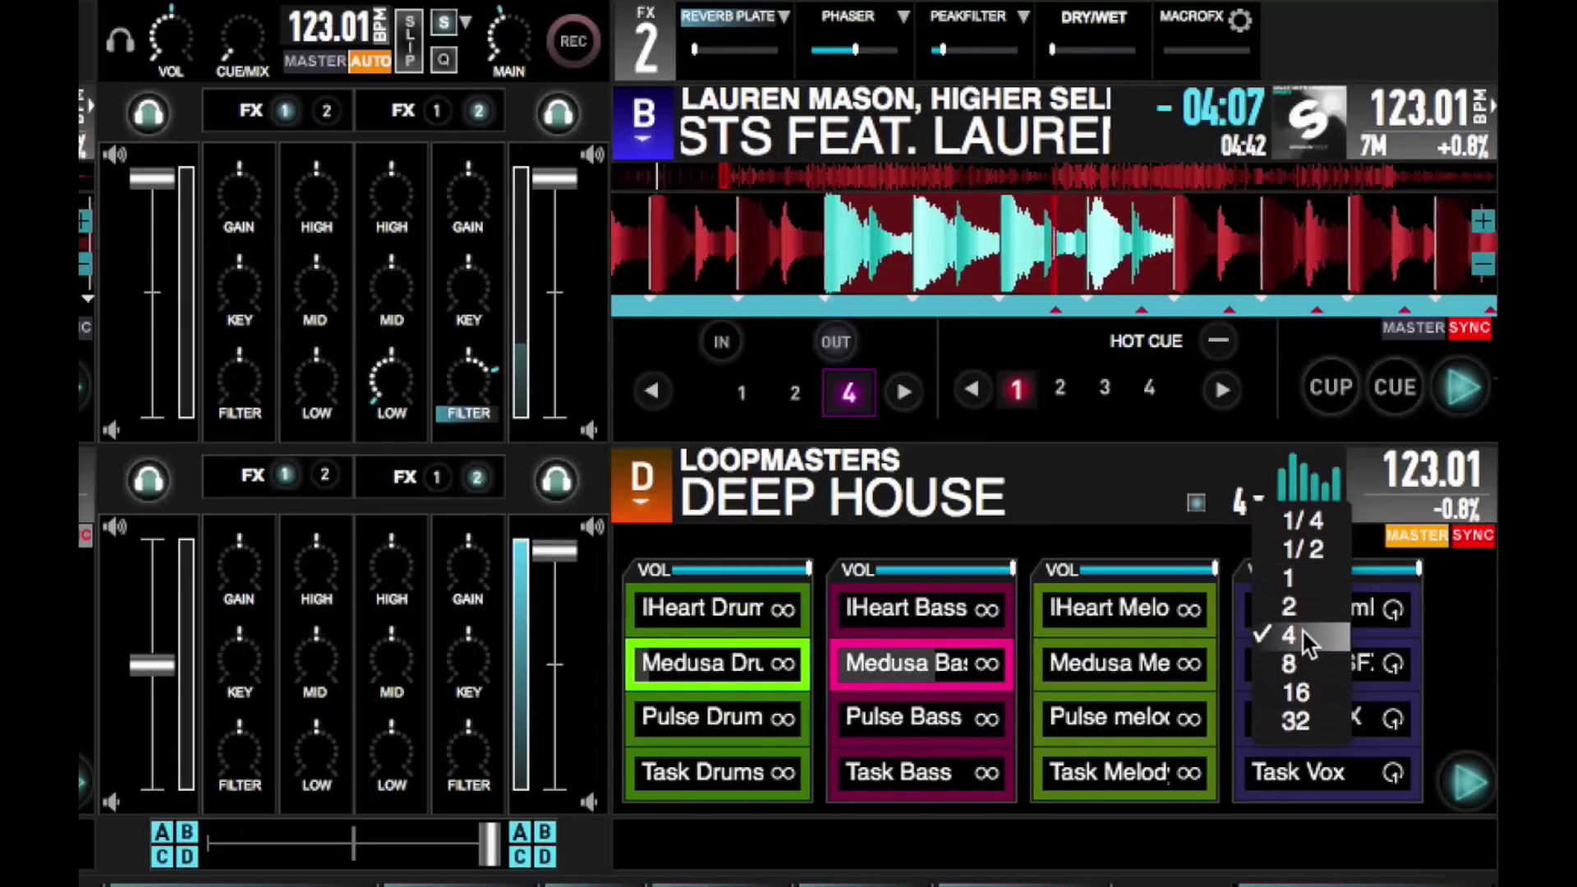
left_click(1292, 579)
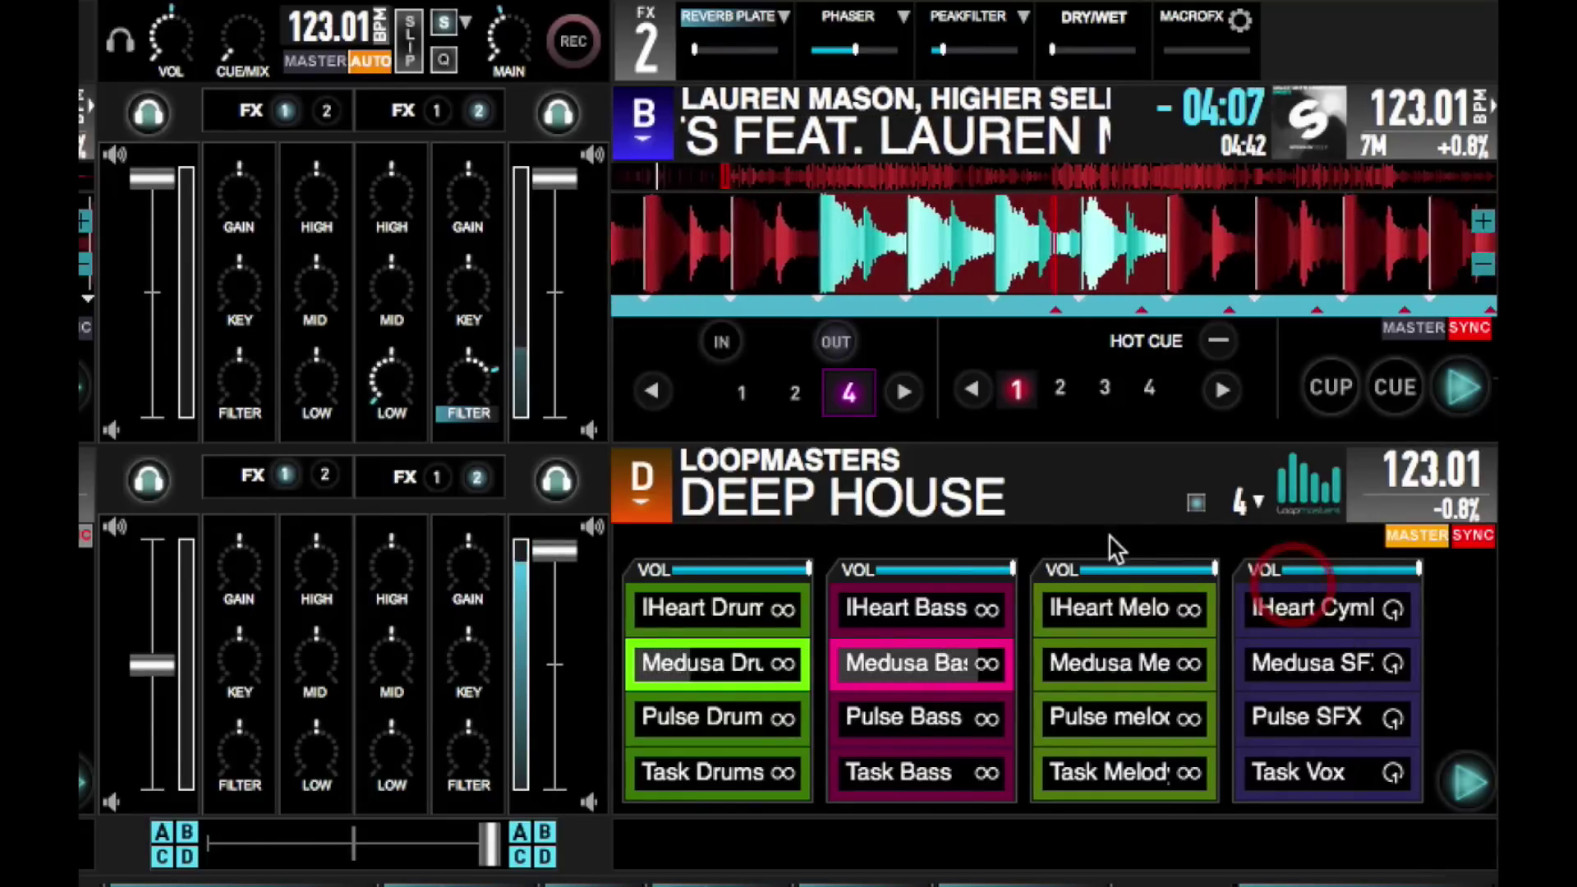
scroll(1212, 501, "up", 2)
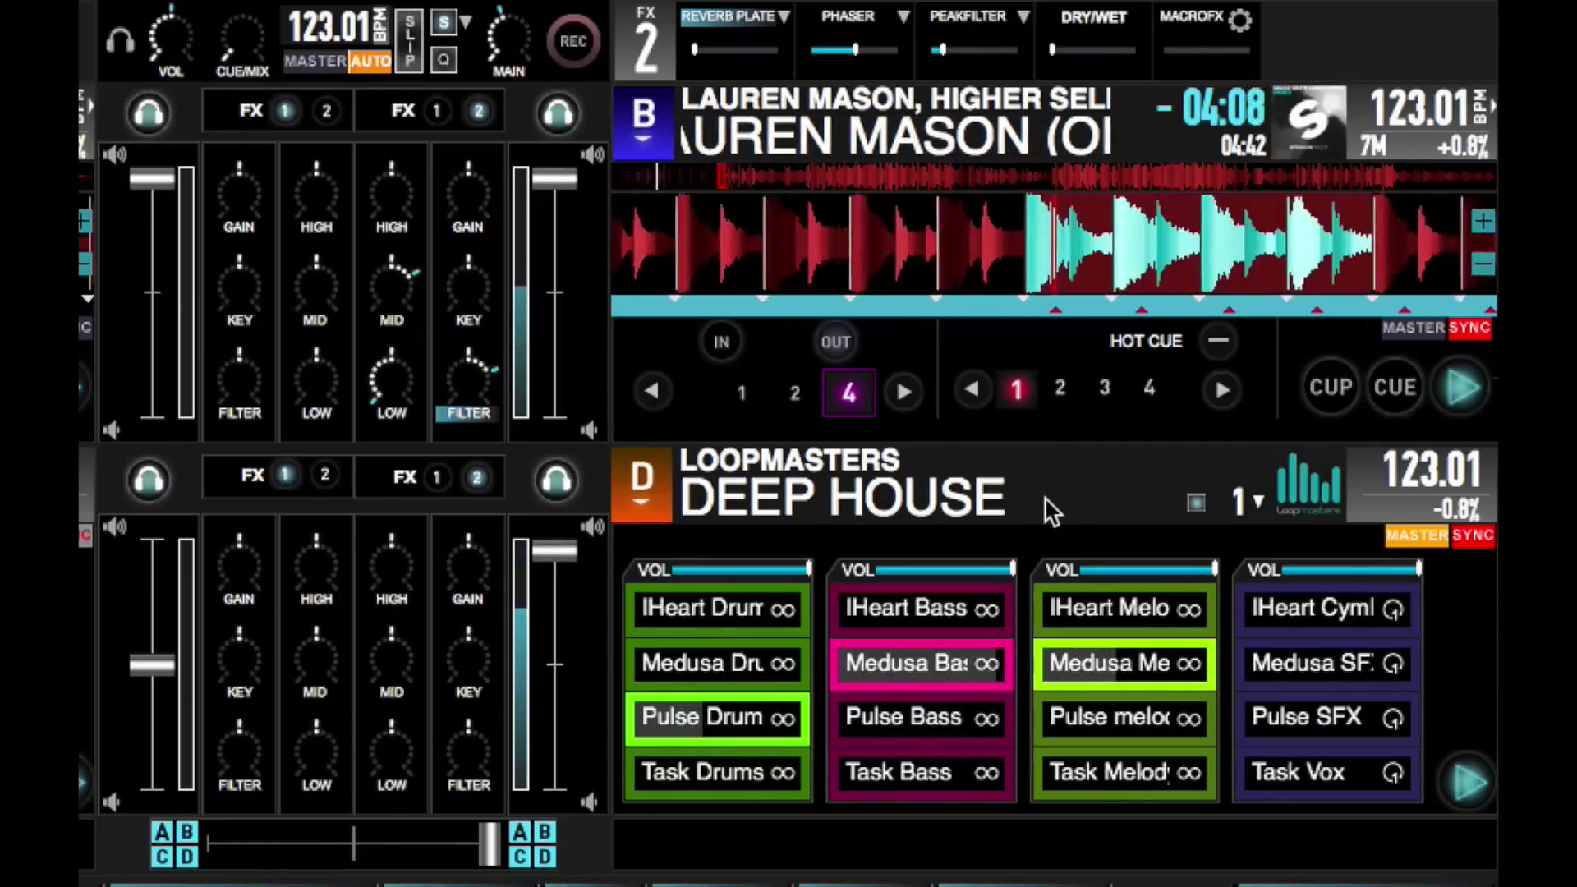
key("1")
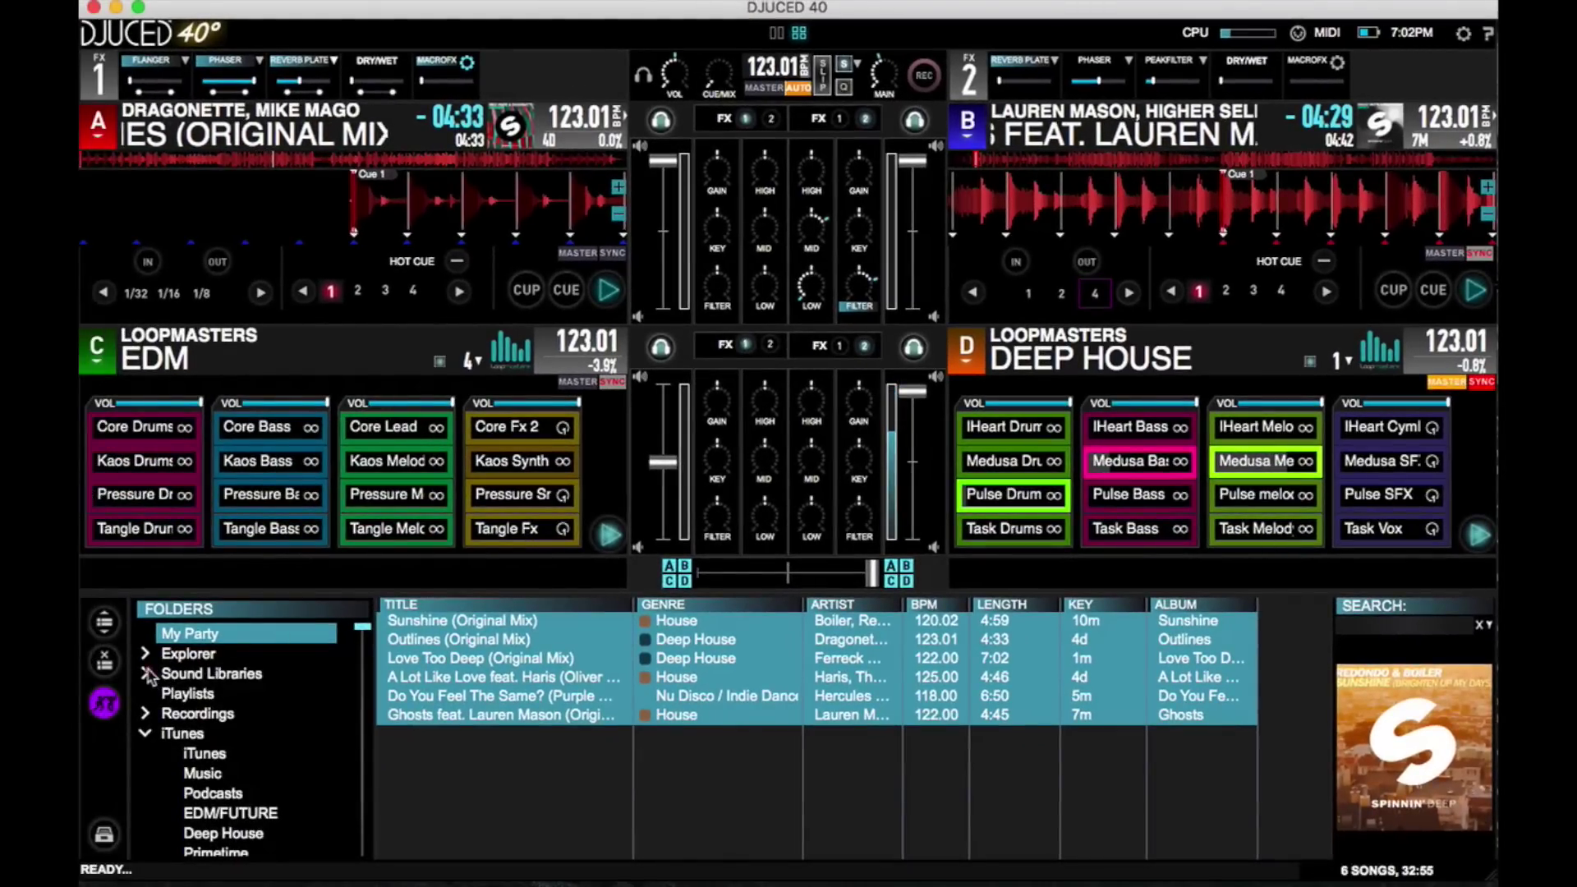
Step: Load the LOOPMASTERS_Techno sample pack from the Demo folder of Sound Libraries into deck D
left_click(147, 673)
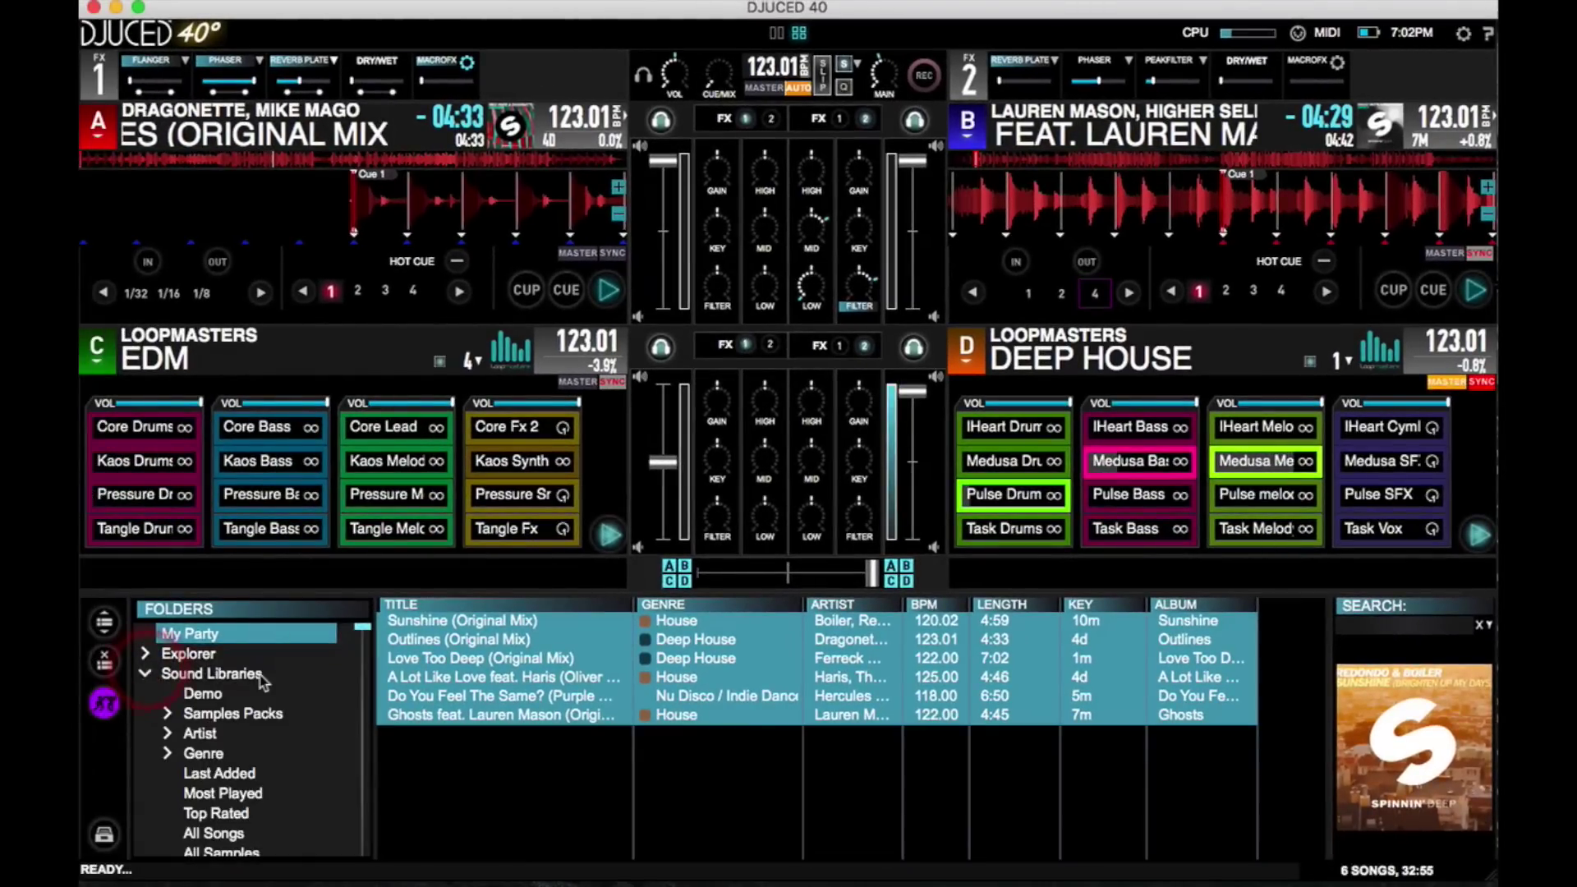
left_click(211, 695)
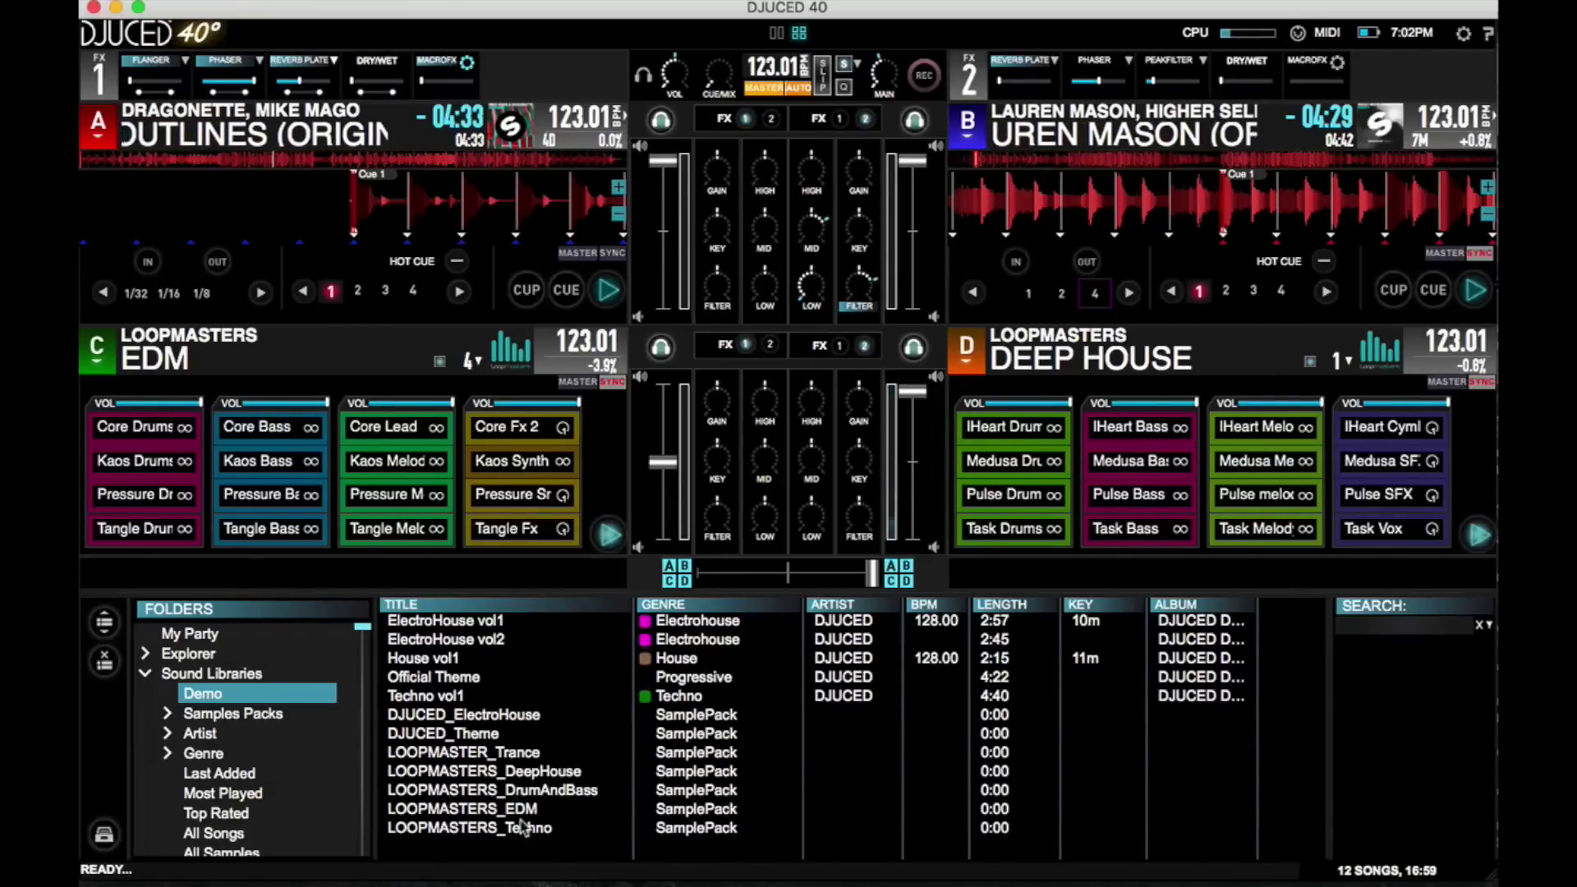
left_click_drag(516, 834, 1158, 365)
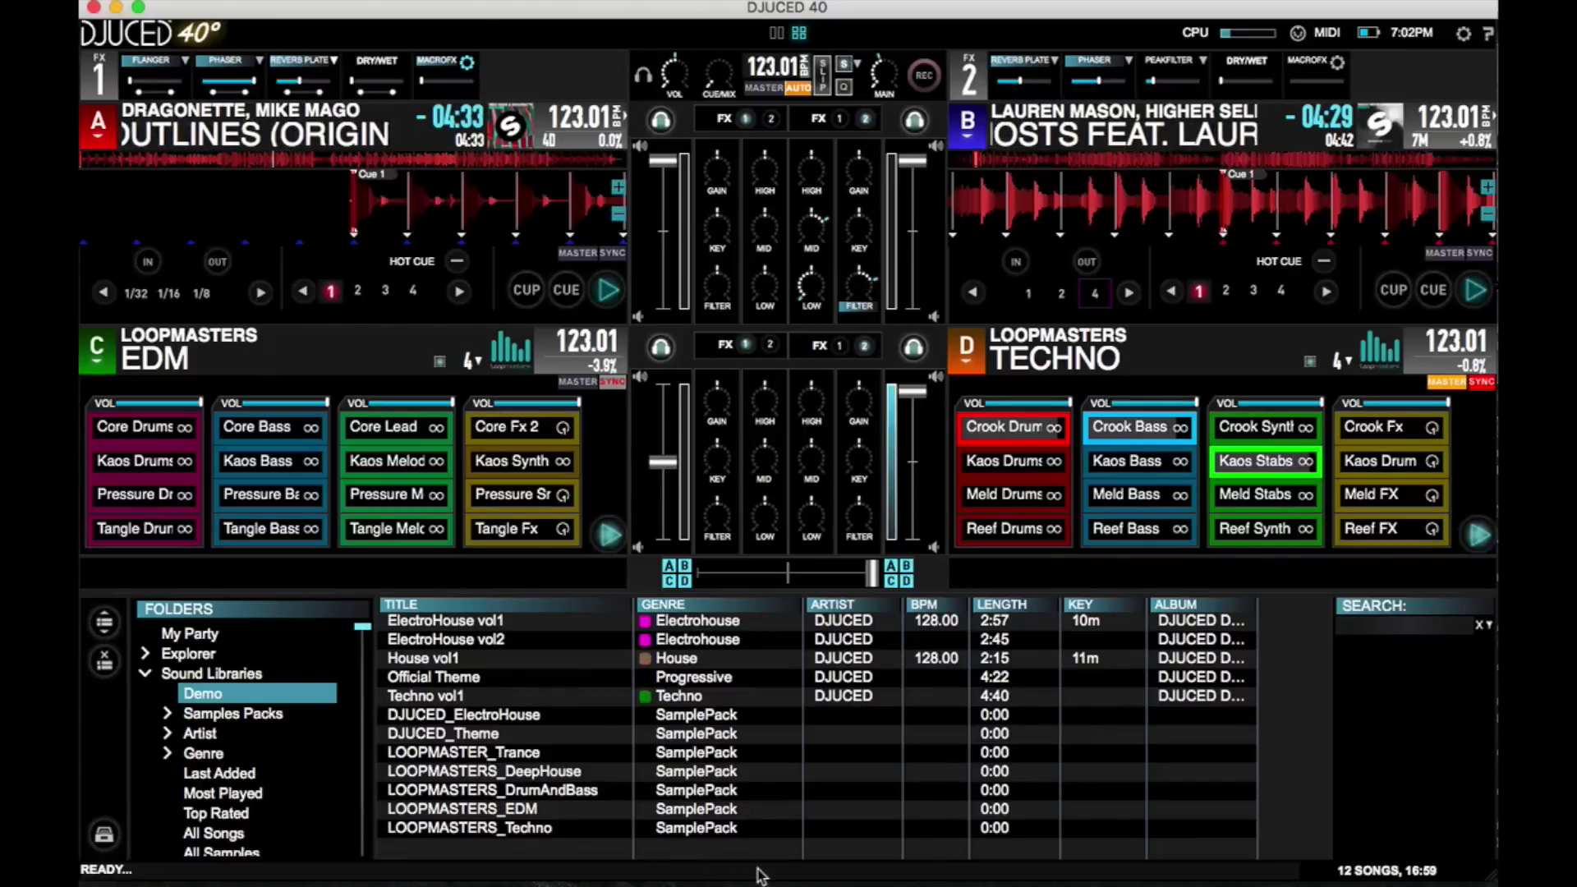
Step: View the save and export options for deck D's sample pack
left_click(980, 363)
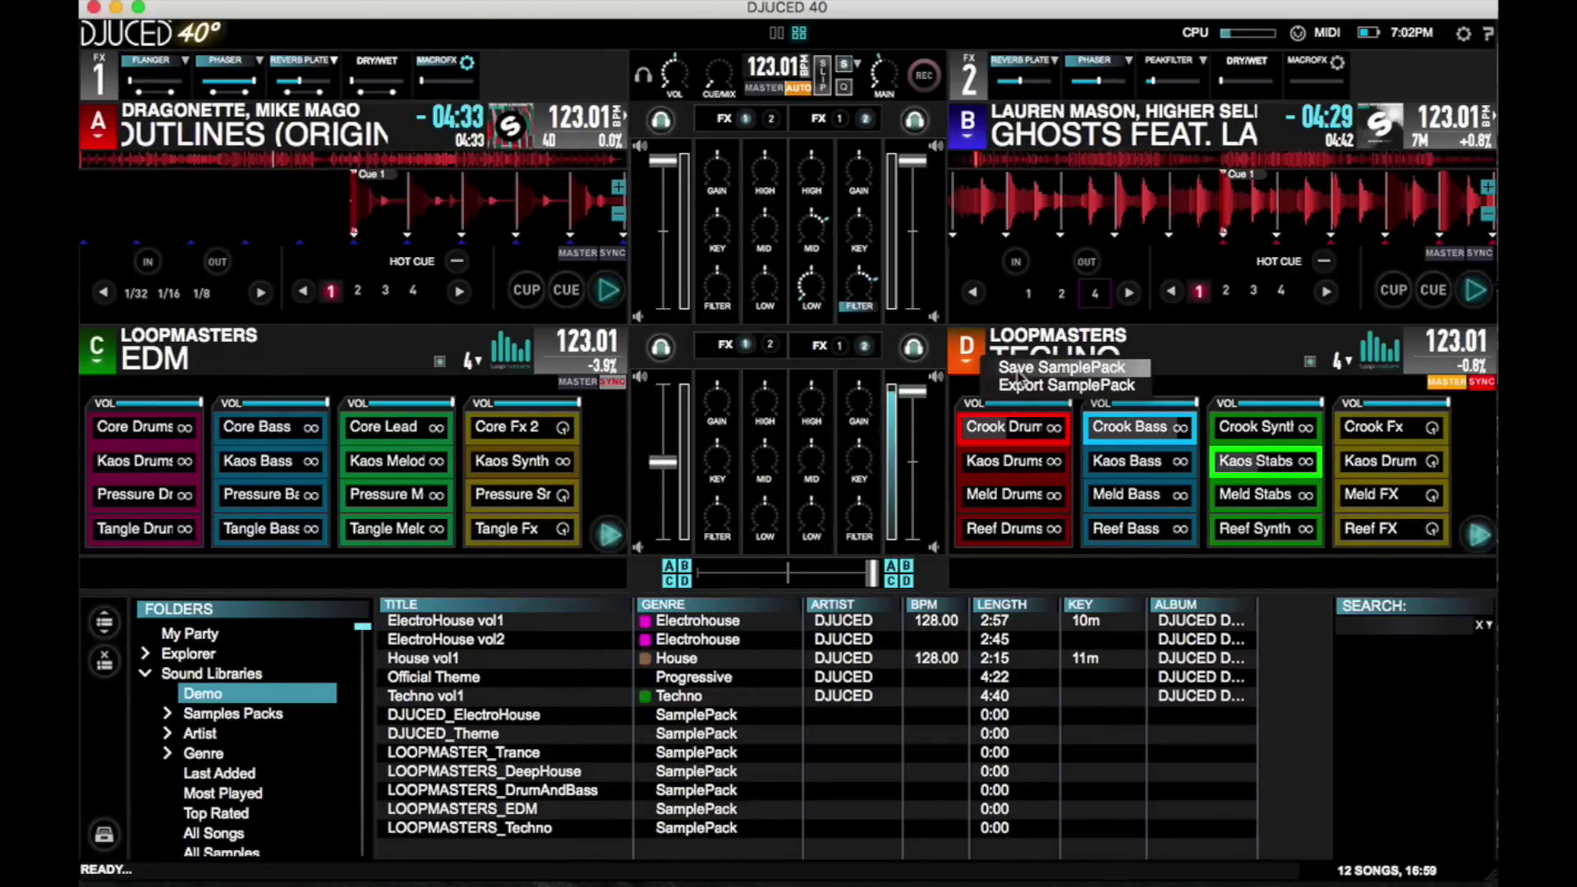
left_click(753, 675)
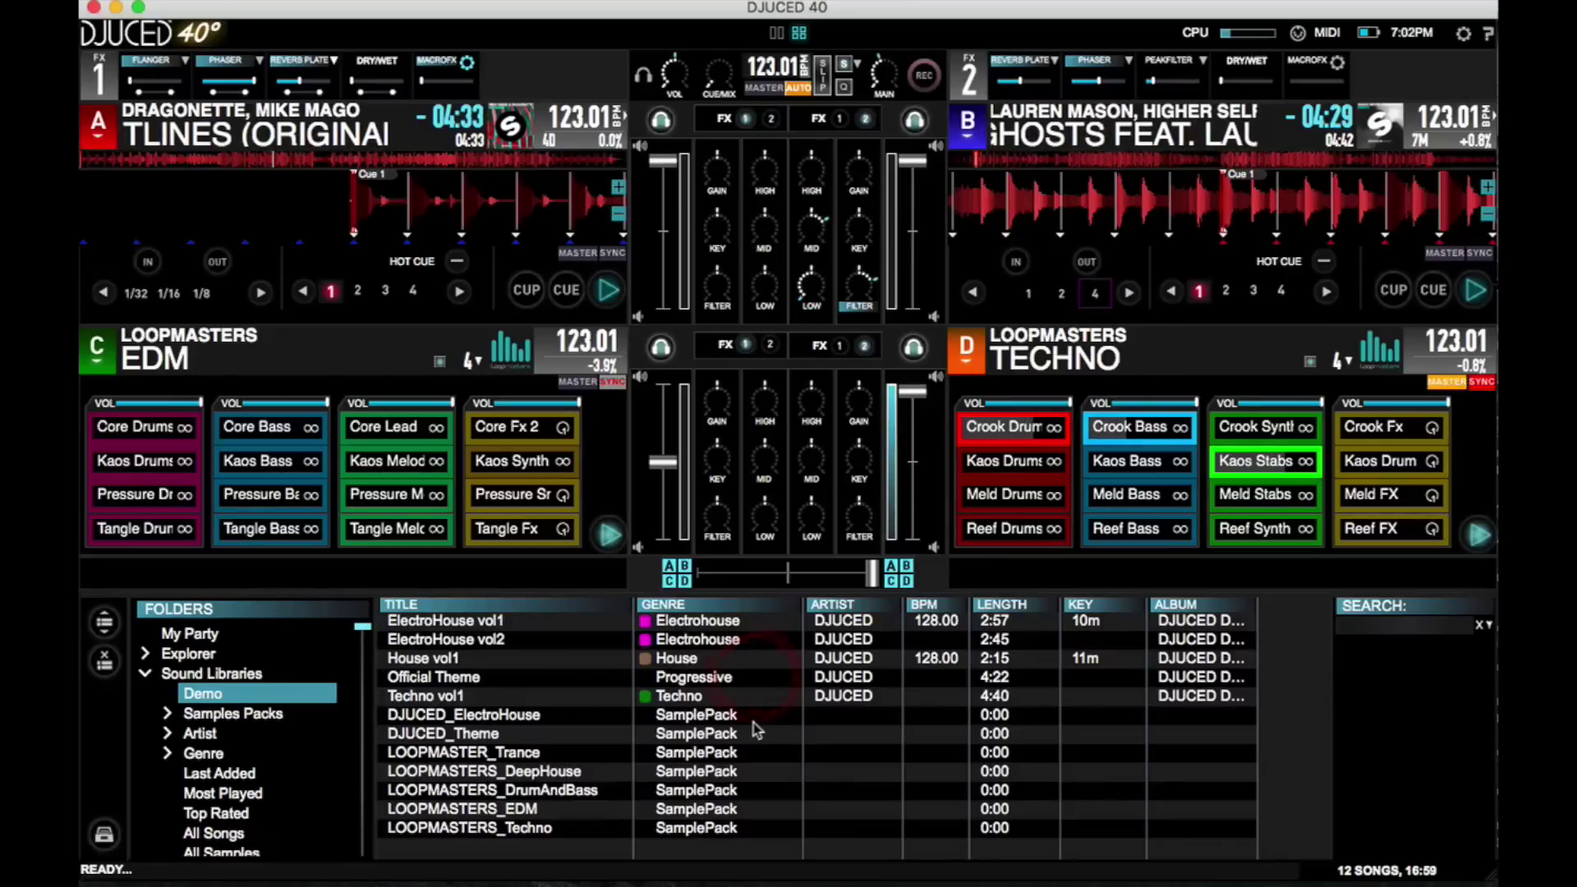